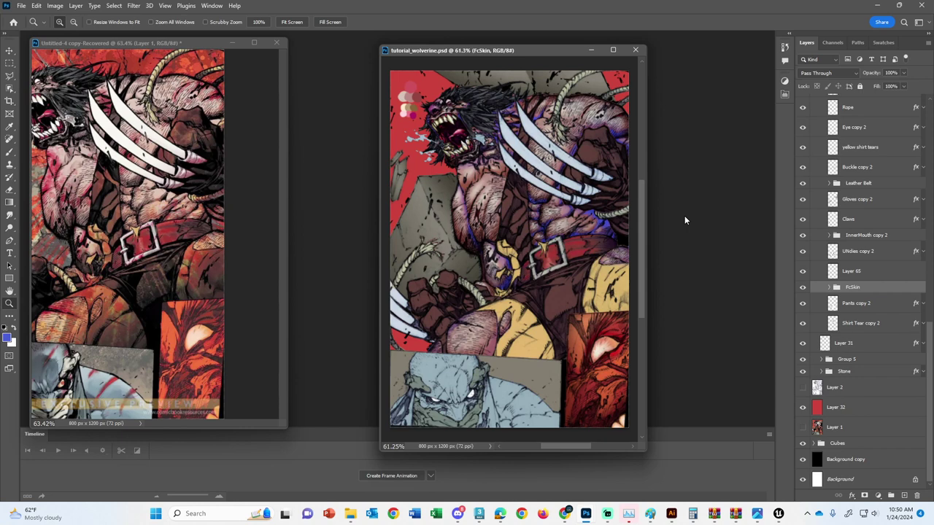
Step: Save a PNG copy of the Wolverine artwork named picFrame1_wolverine_d in the 2024 Spring folder
key("ctrl+alt+s")
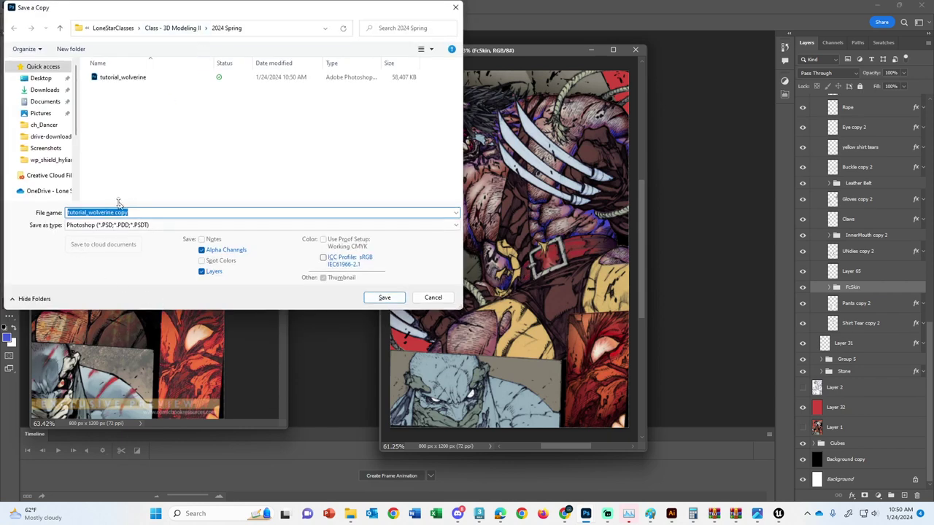
left_click_drag(114, 212, 150, 213)
key("BackSpace")
key("BackSpace")
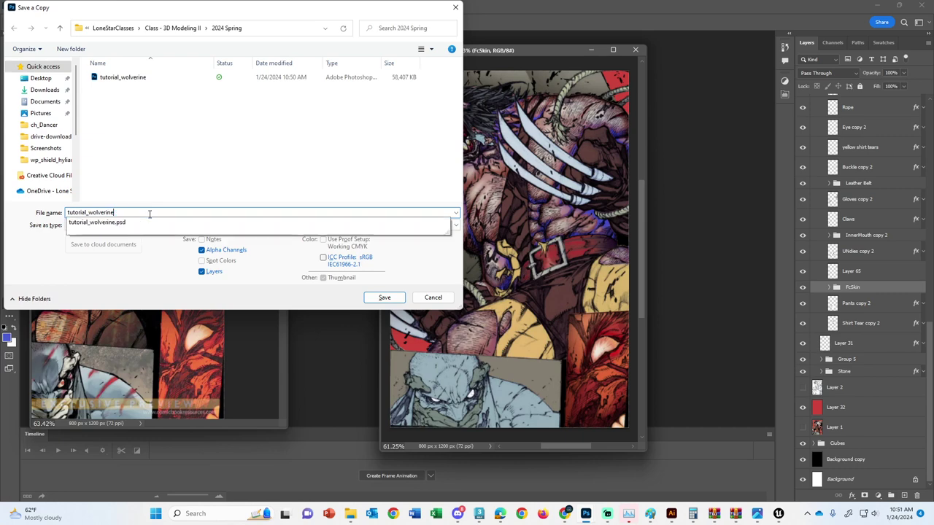
type("_")
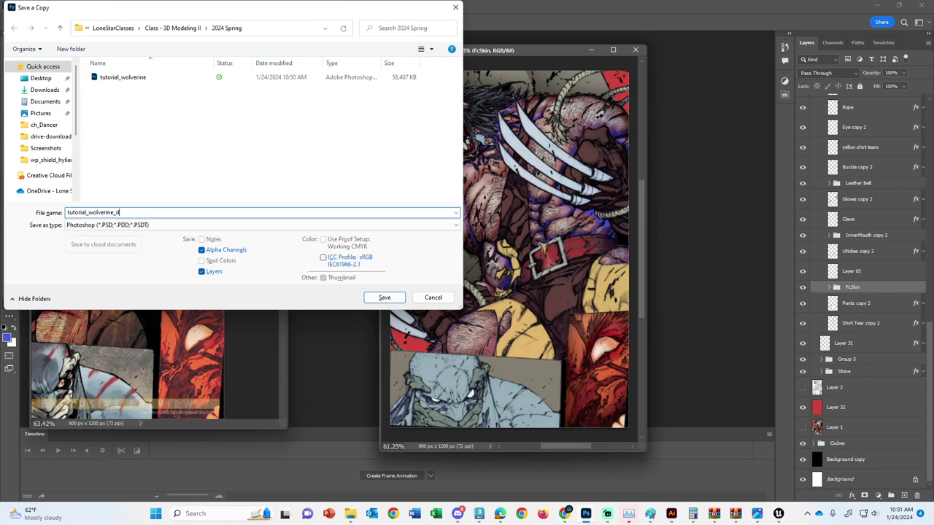
type("d")
left_click(67, 212)
type("picFrame")
key("Delete")
key("Delete")
key("Delete")
key("Delete")
key("Delete")
key("Delete")
key("Delete")
key("Delete")
left_click(201, 225)
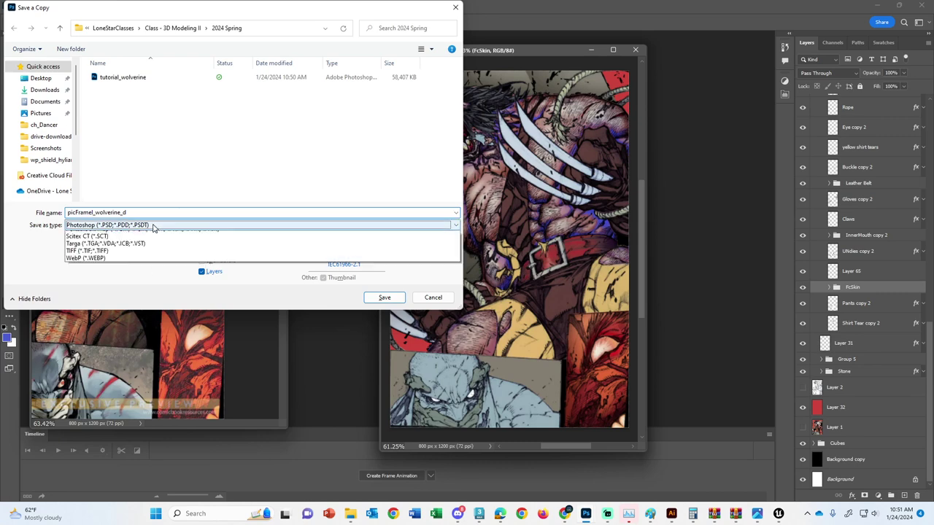
left_click(90, 358)
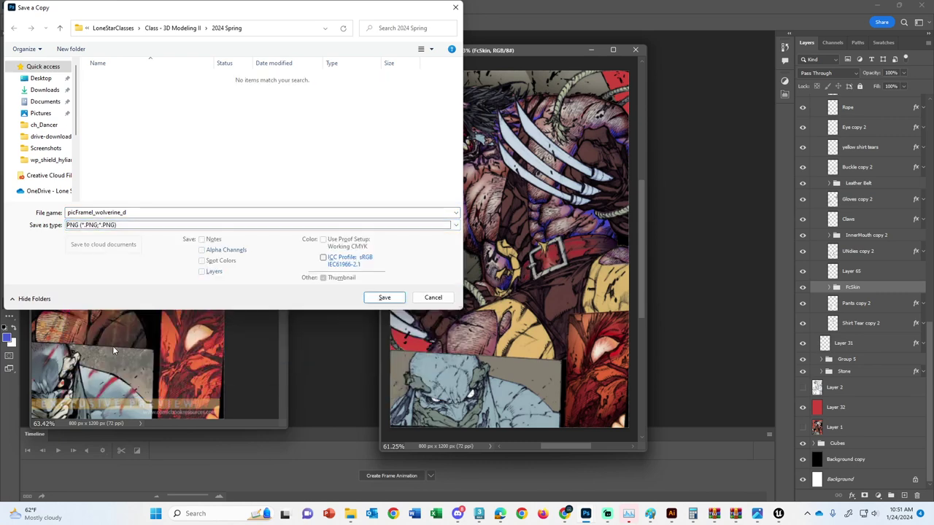
left_click(400, 299)
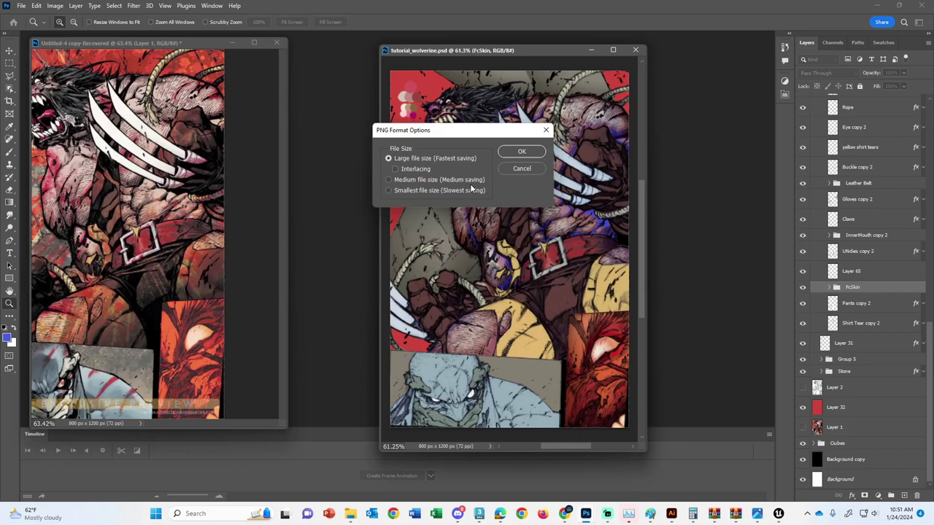
left_click(519, 154)
Step: Show Layer 71's green-orange map and save it as the PNG copy picFrame1_wolverine_arma
scroll(872, 239, "up", 10)
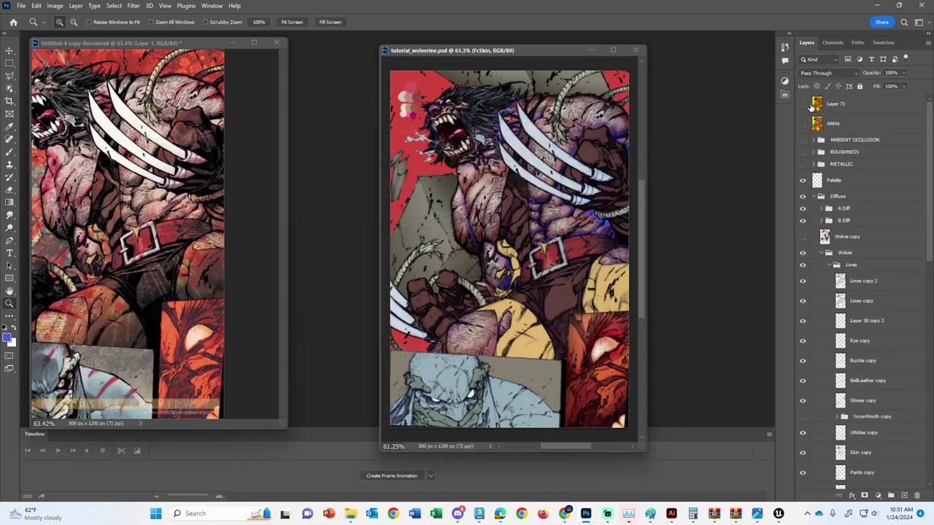
left_click(802, 105)
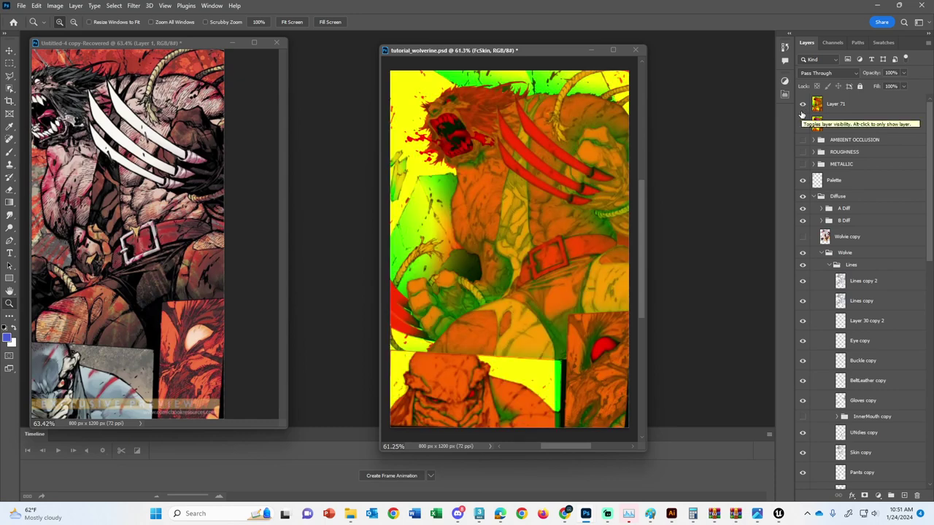
key("ctrl+alt+s")
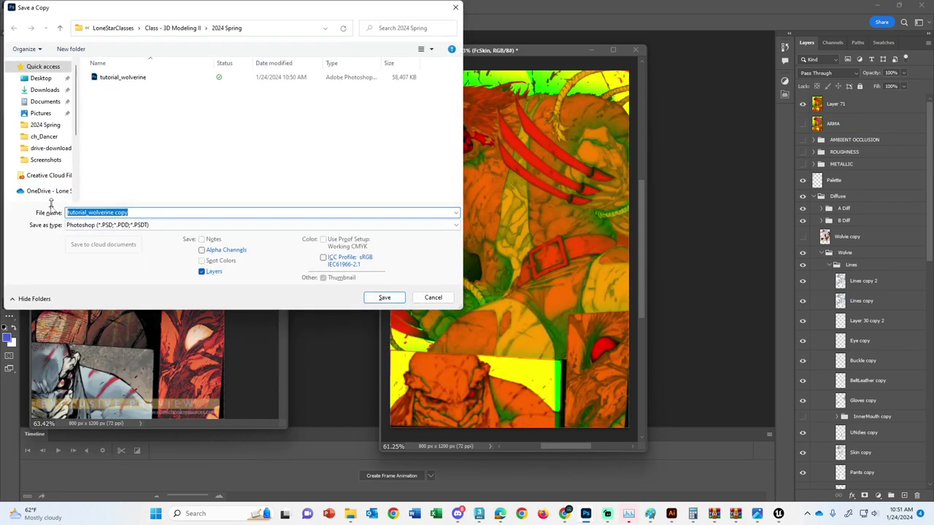
left_click(68, 227)
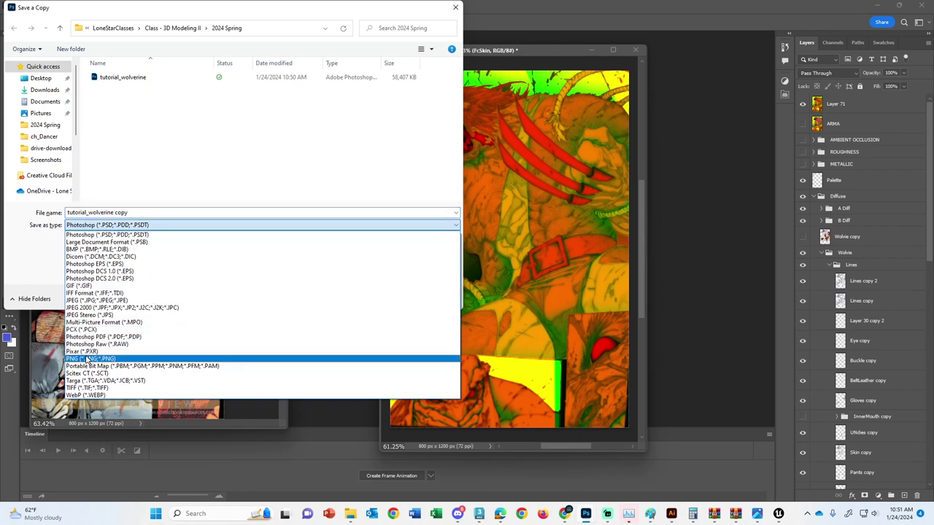
left_click(110, 348)
left_click(148, 78)
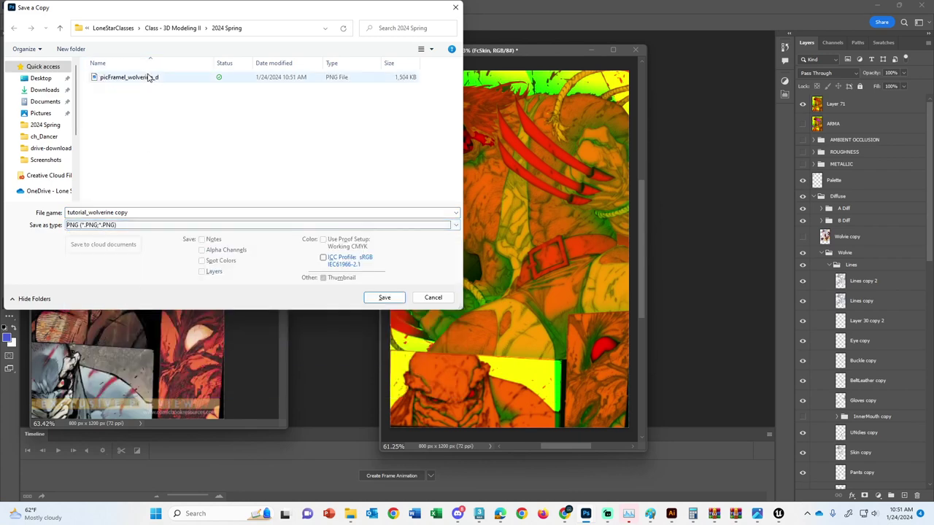
double_click(126, 212)
left_click(128, 213)
key("BackSpace")
type("arma")
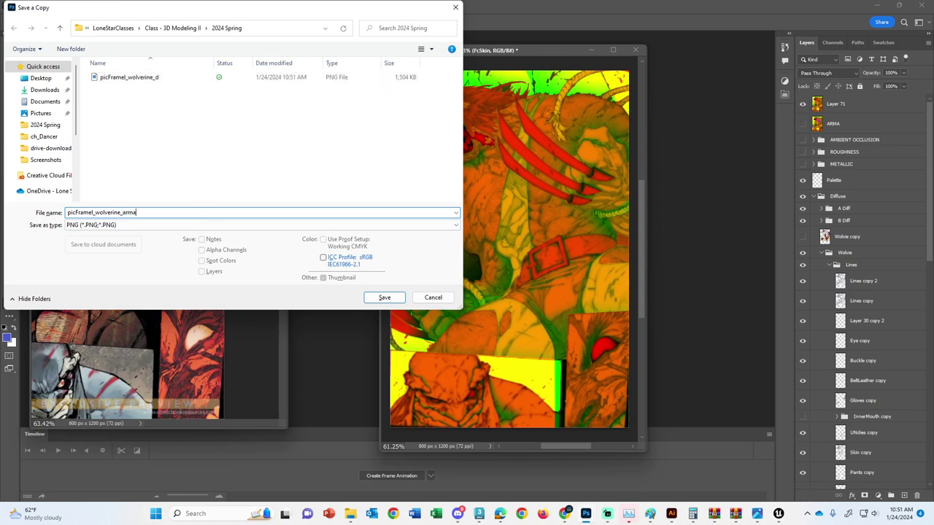
key("Return")
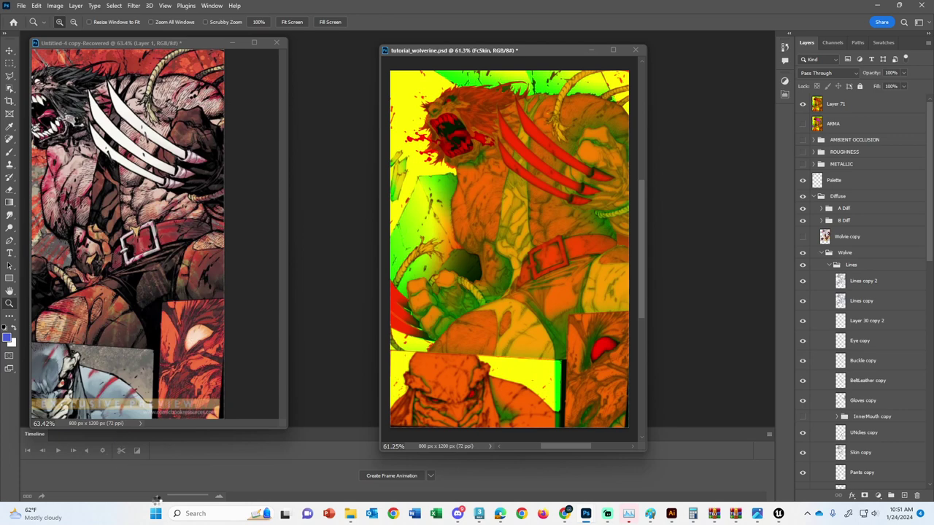
Step: Search Windows for xNormal by typing 'xno' in the taskbar search box
left_click(191, 514)
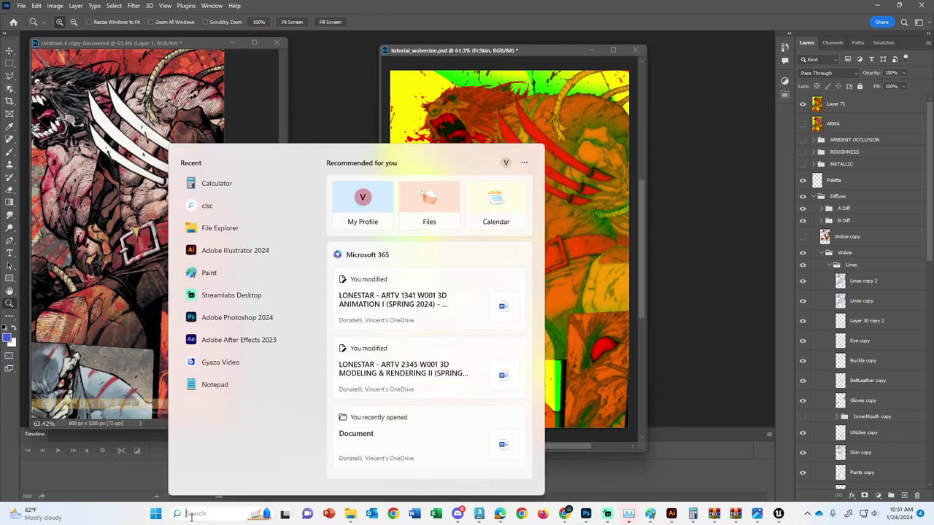
type("xno\\")
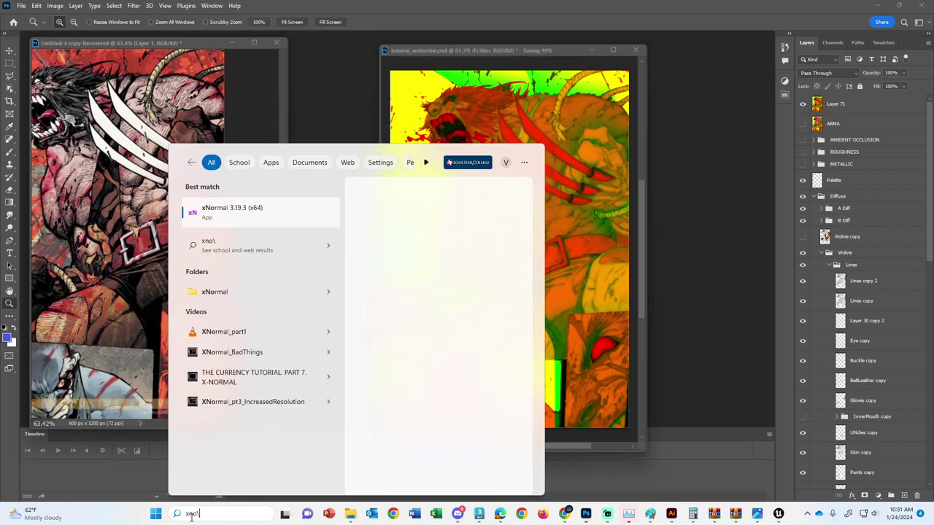
key("Escape")
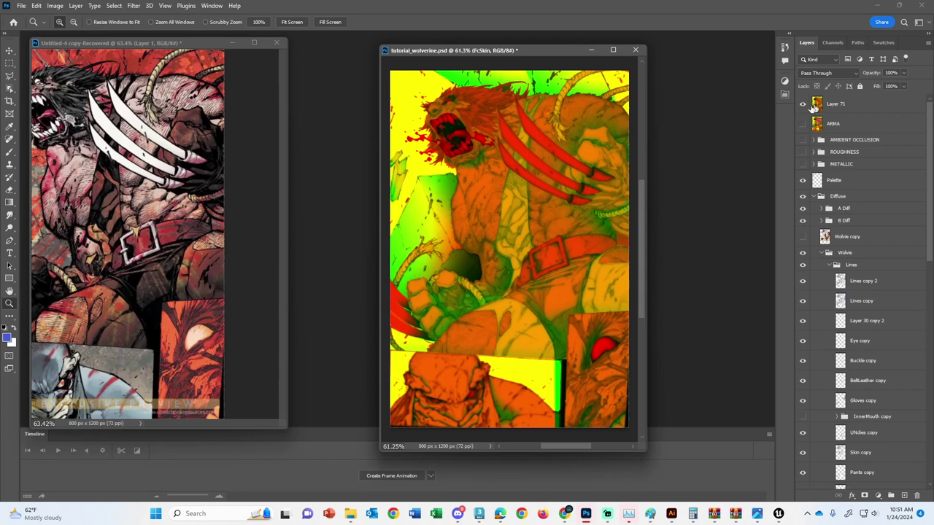
Step: Hide Layer 71 and duplicate the Wolverine document into its own floating window
left_click(802, 104)
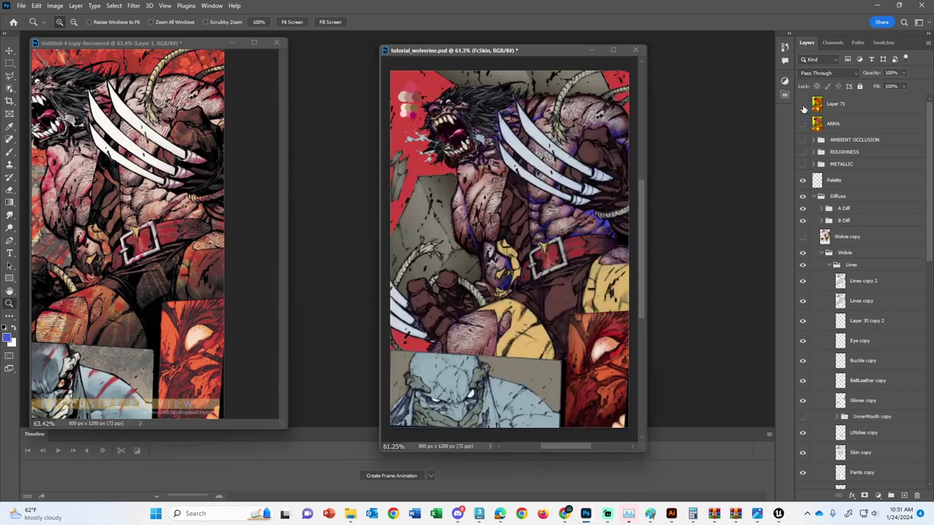
left_click(10, 52)
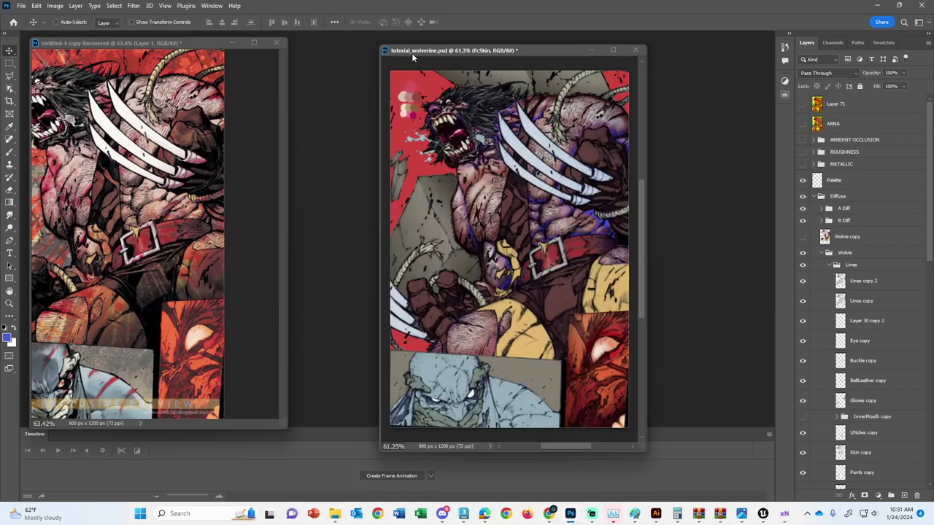
left_click_drag(411, 53, 392, 53)
right_click(392, 53)
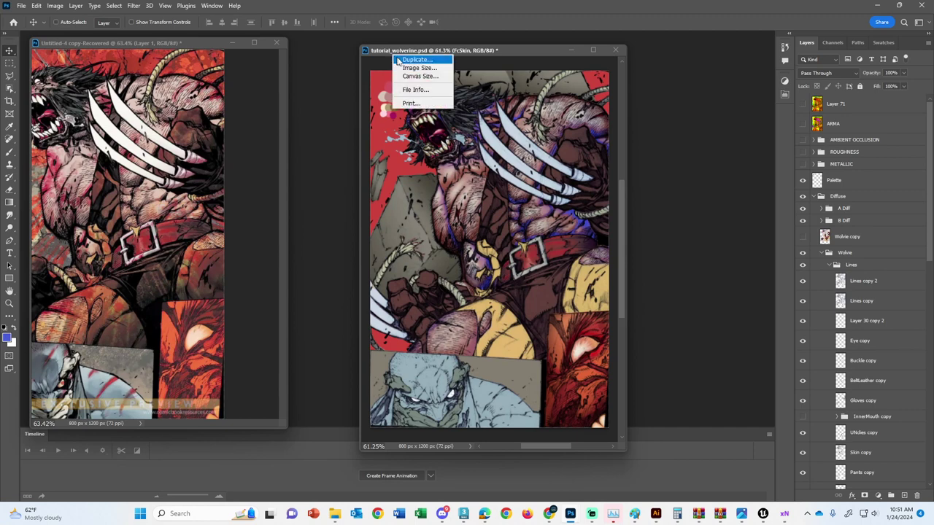
left_click(410, 66)
left_click(546, 156)
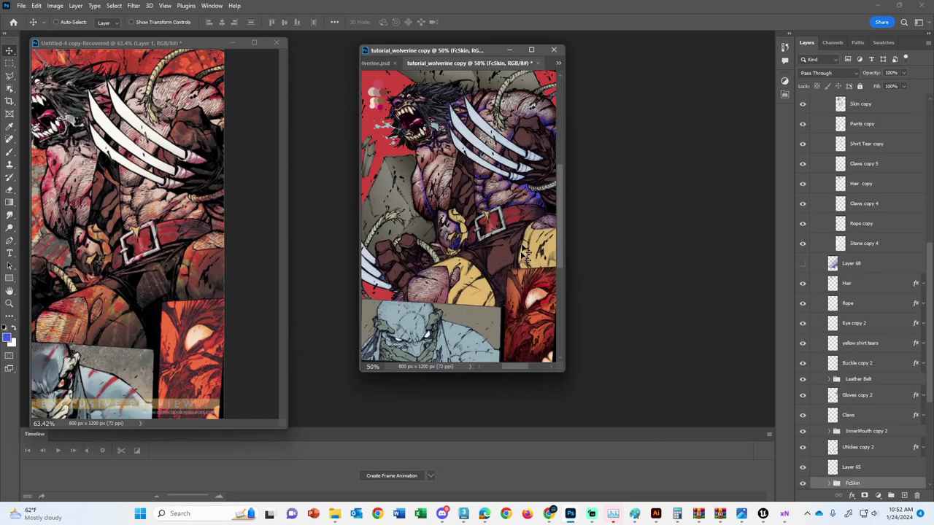
left_click_drag(562, 372, 615, 422)
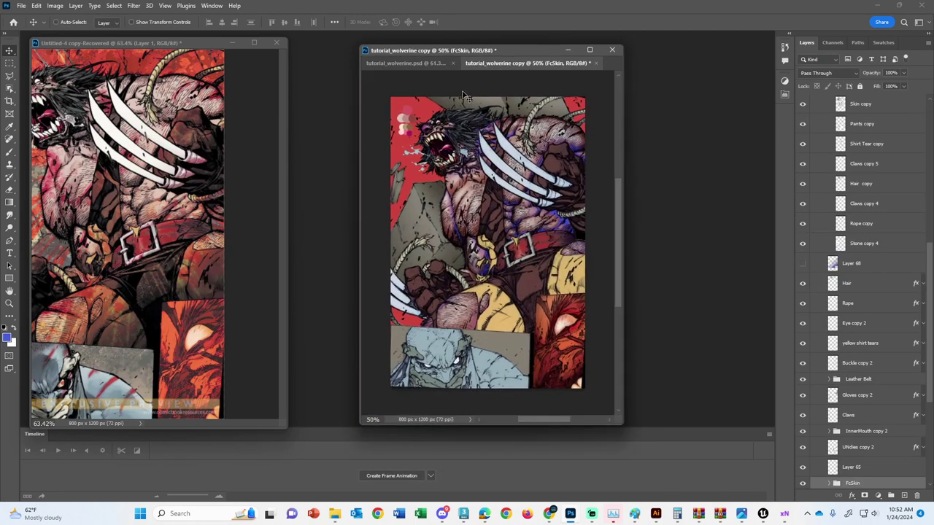
left_click_drag(485, 63, 335, 109)
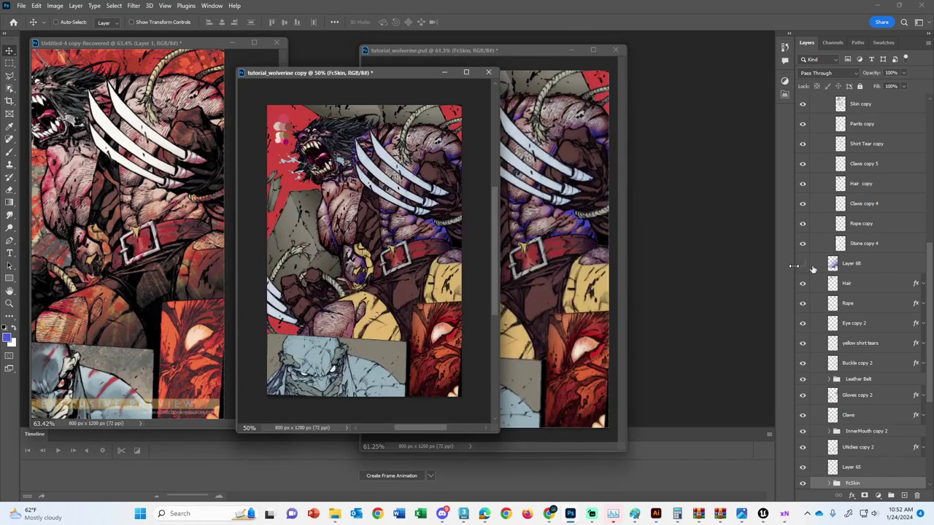
Step: In the copy, hide the Diffuse group and Palette, then show and select the Layer 2 sketch
scroll(824, 264, "up", 6)
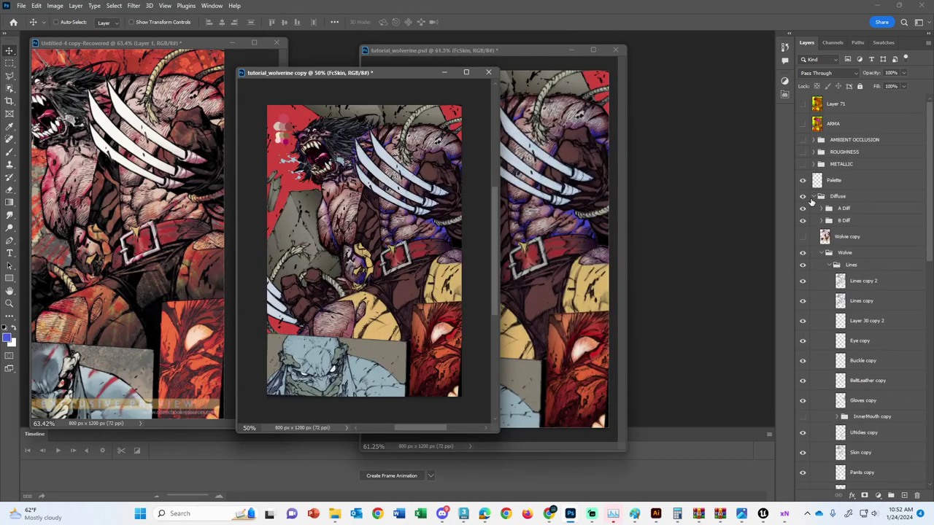
left_click(819, 196)
left_click(803, 197)
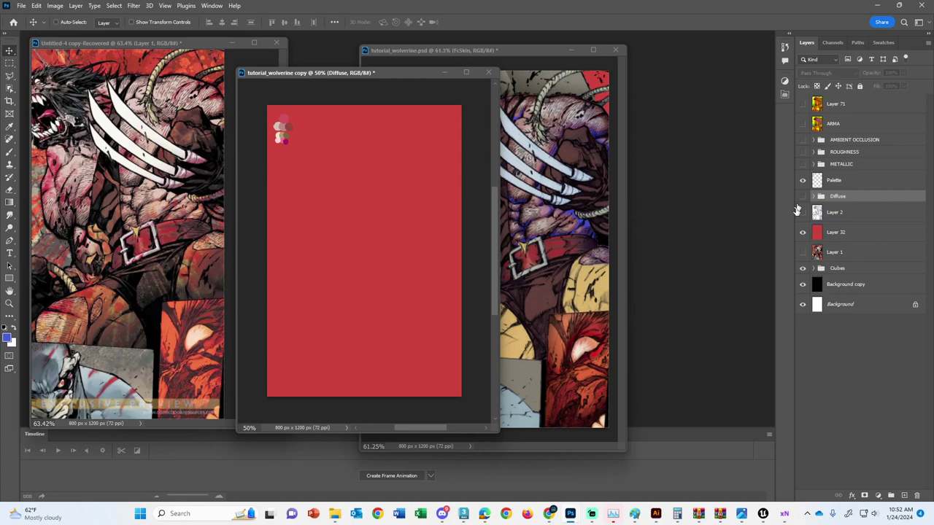
left_click(802, 179)
left_click(803, 212)
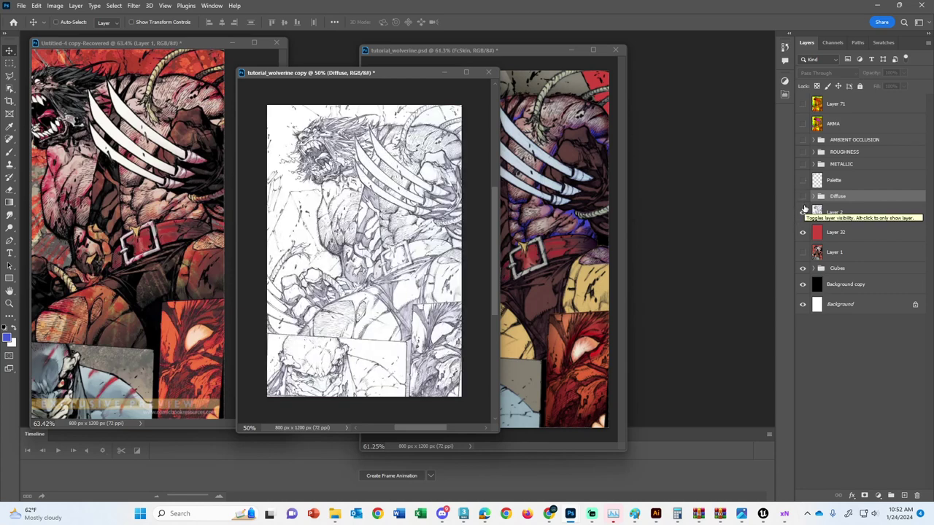
left_click(839, 216)
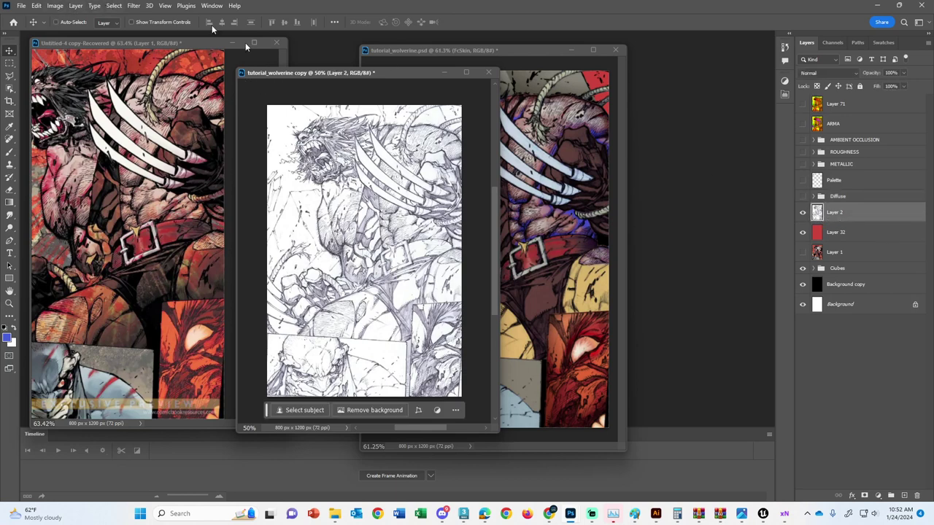
Step: Fully desaturate Layer 2's sketch with Hue/Saturation, then invert it with Ctrl+I
left_click(55, 5)
mouse_move(102, 32)
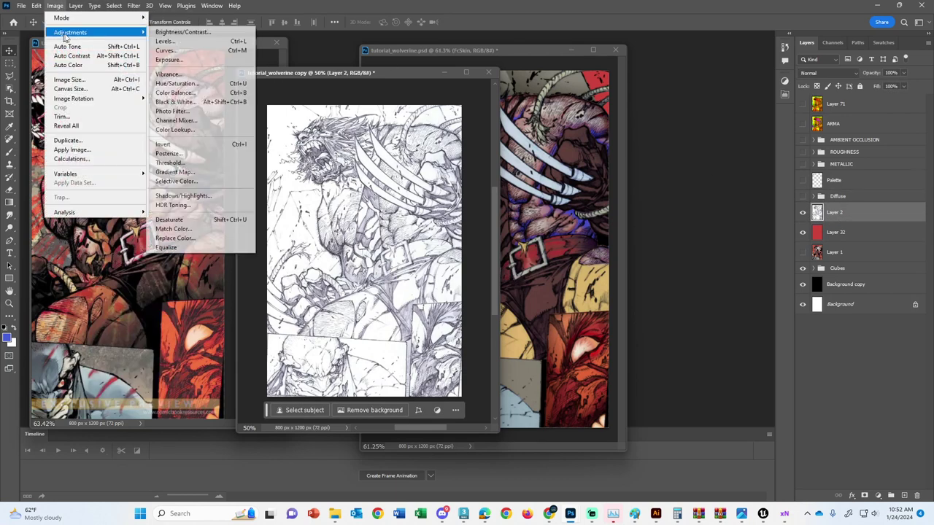
left_click(176, 83)
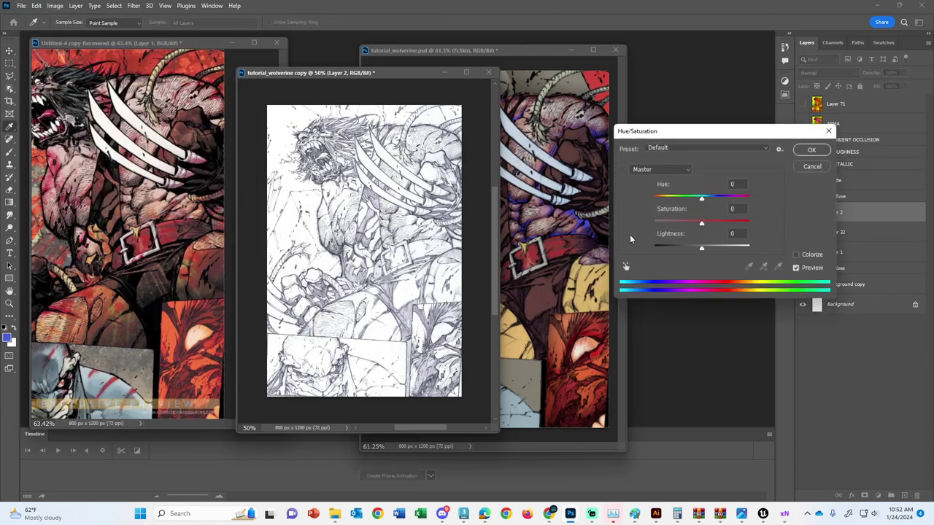
left_click(653, 224)
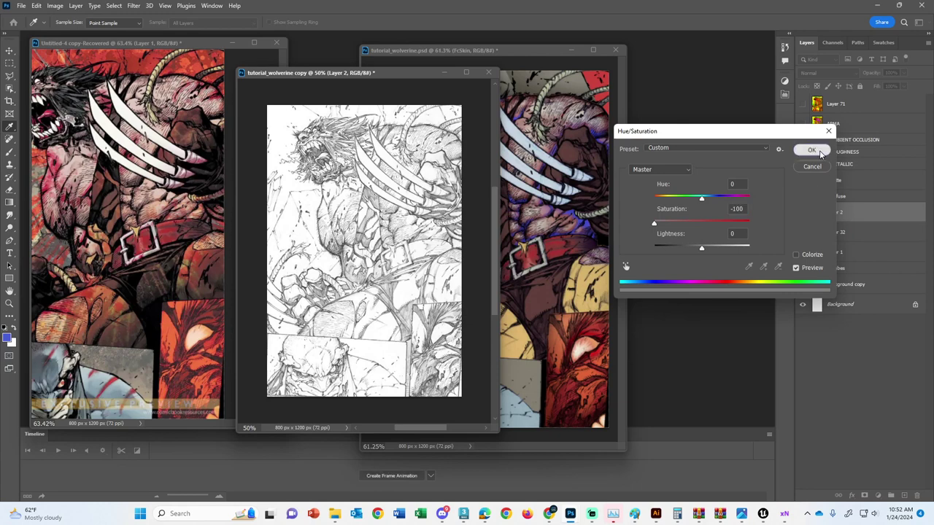
left_click(811, 150)
key("ctrl+i")
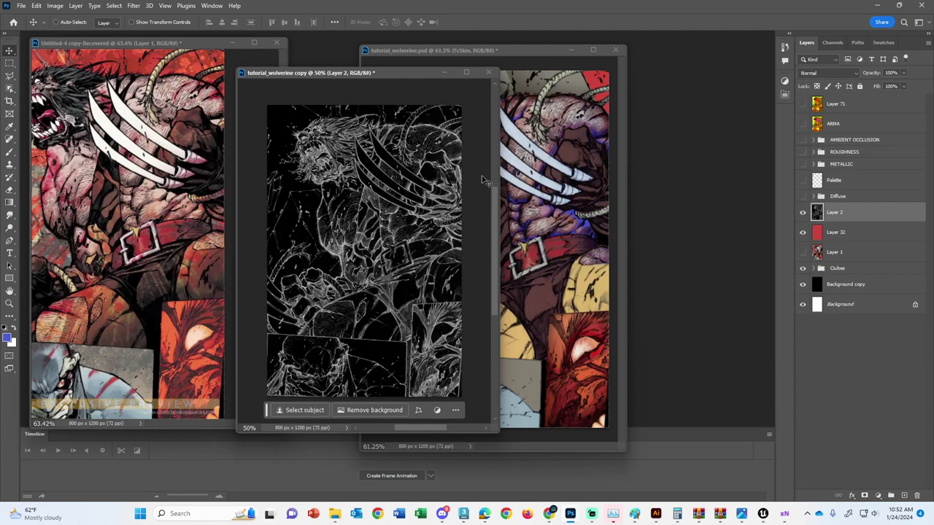
Step: Invert the line art to black on white and begin a PNG copy renamed toward picFrame1_wolverine_bwdn
key("ctrl+i")
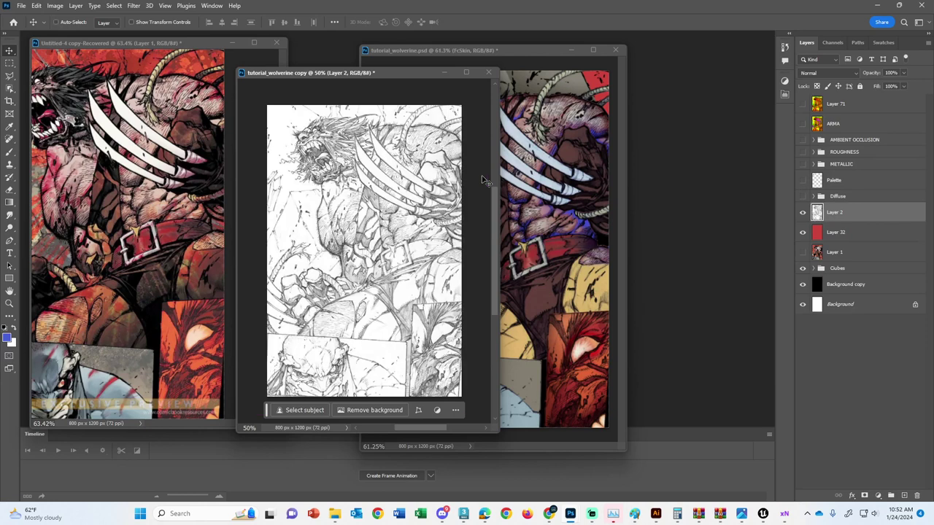
key("ctrl+alt+s")
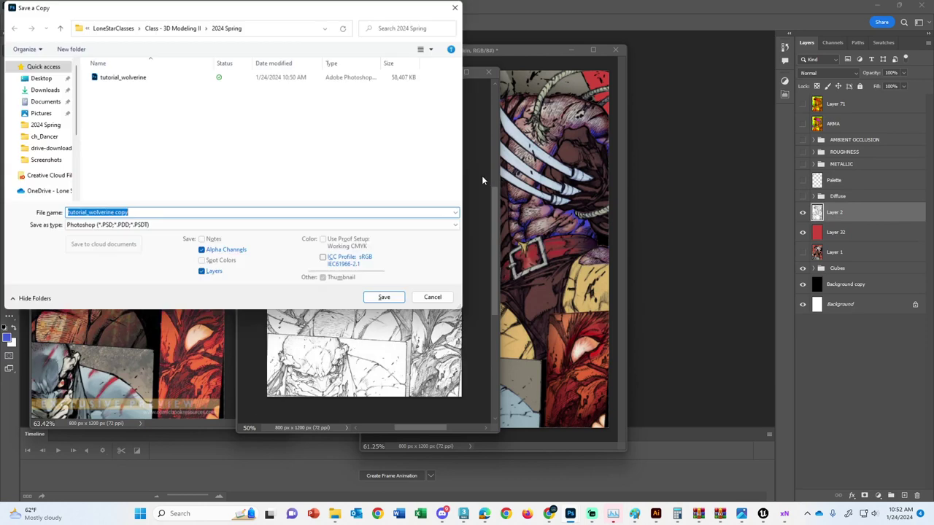
left_click(115, 225)
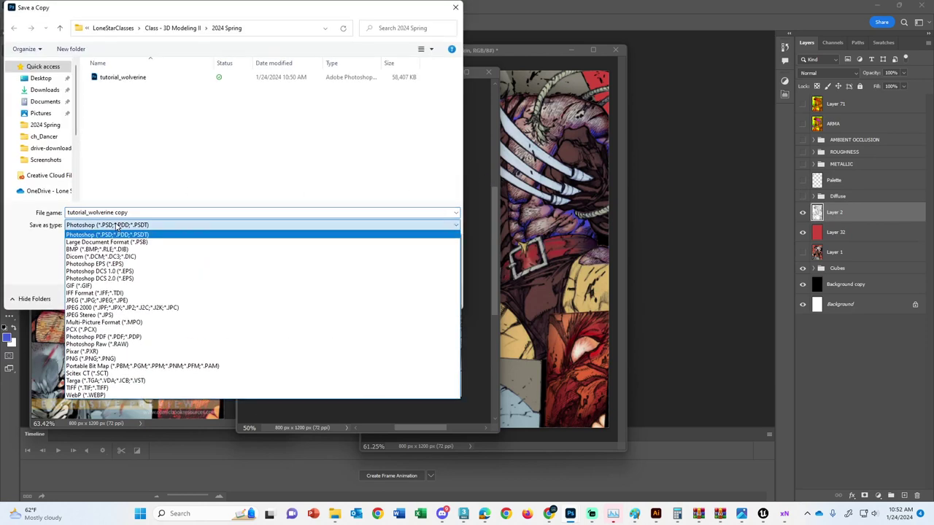
left_click(94, 359)
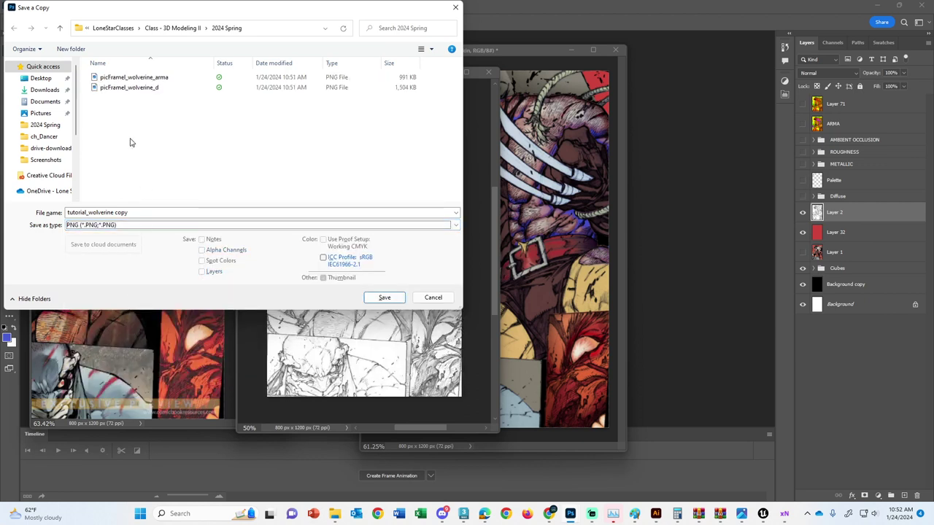
left_click(150, 87)
left_click(125, 212)
left_click_drag(127, 212, 121, 212)
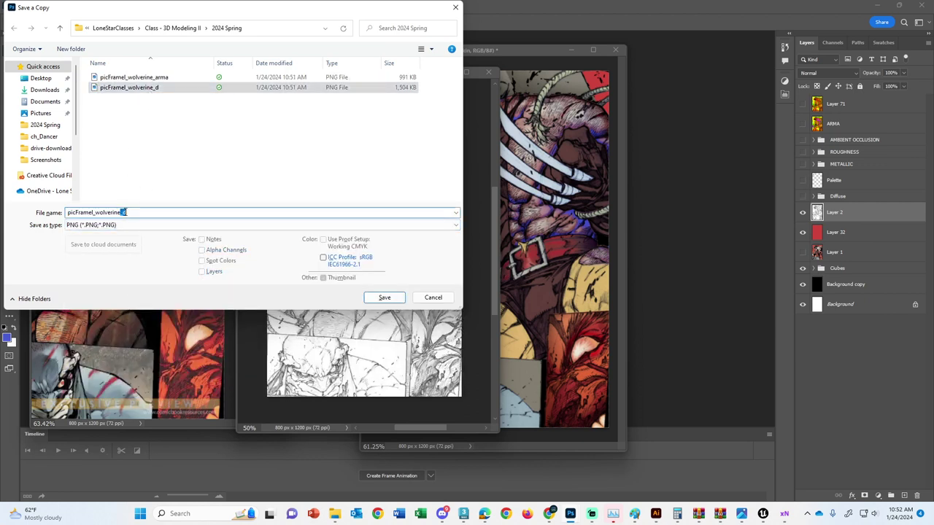
type("up")
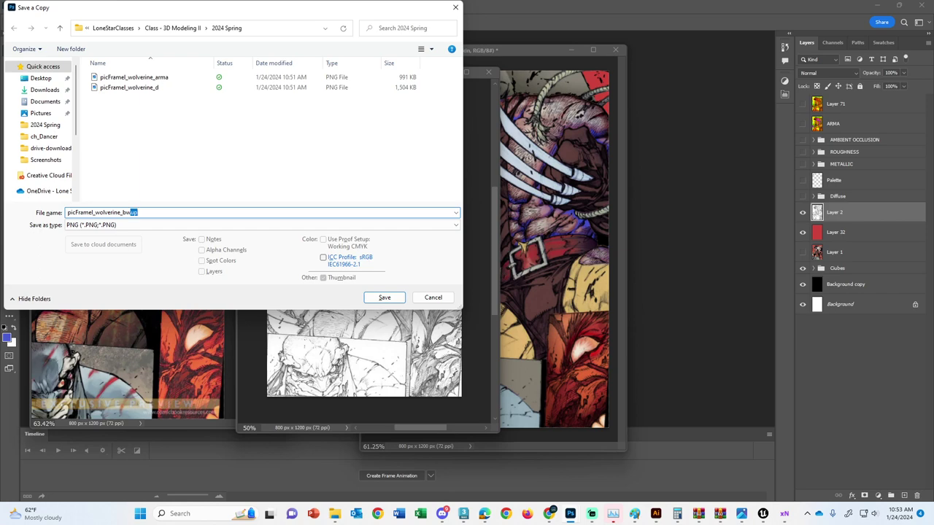
Step: Finish saving the picFrame1_wolverine_bwdn PNG copy, then invert the line art back to white on black
left_click(384, 297)
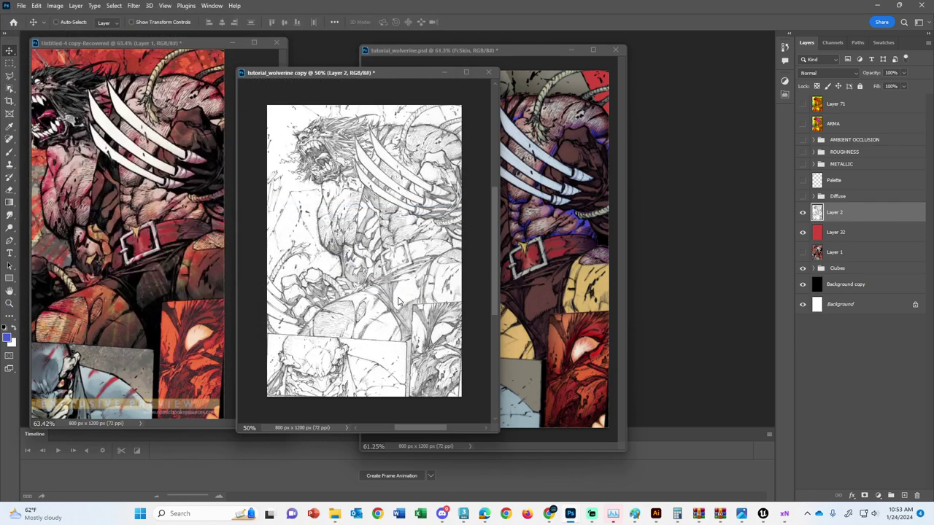
left_click(515, 151)
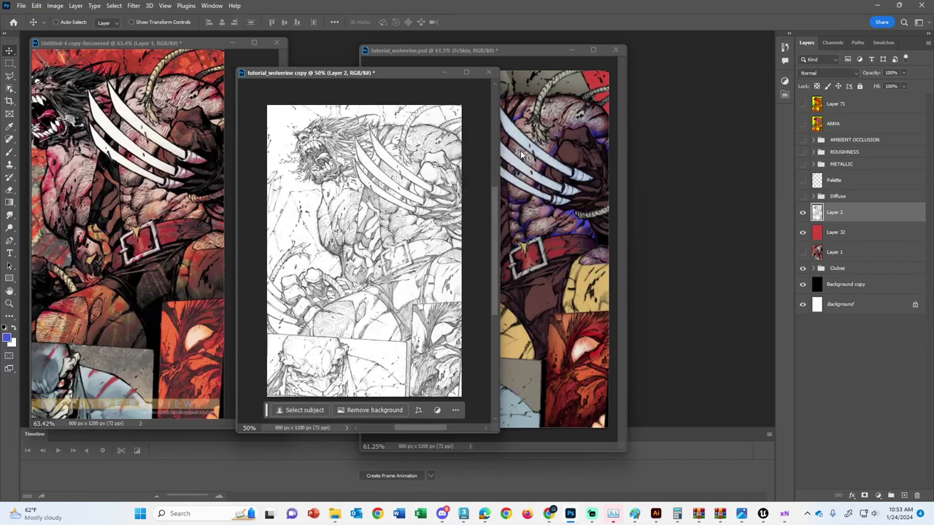
key("ctrl+i")
Step: Save the white-on-black line art as the PNG copy picFrame1_wolverine_bwup
left_click(19, 6)
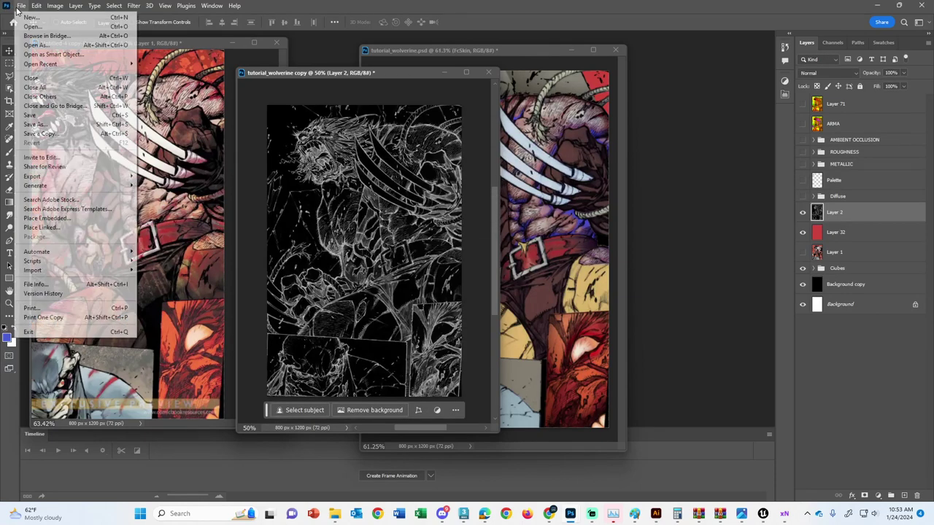
left_click(41, 134)
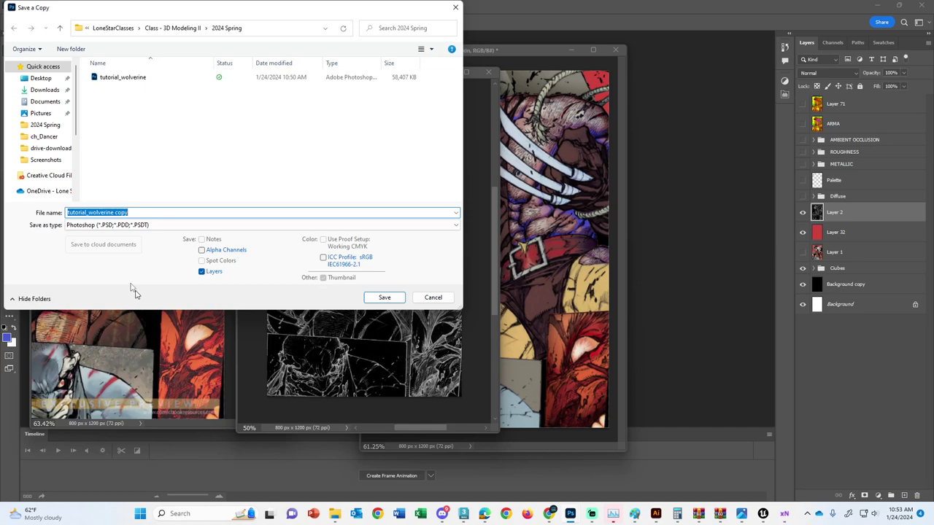
left_click(111, 225)
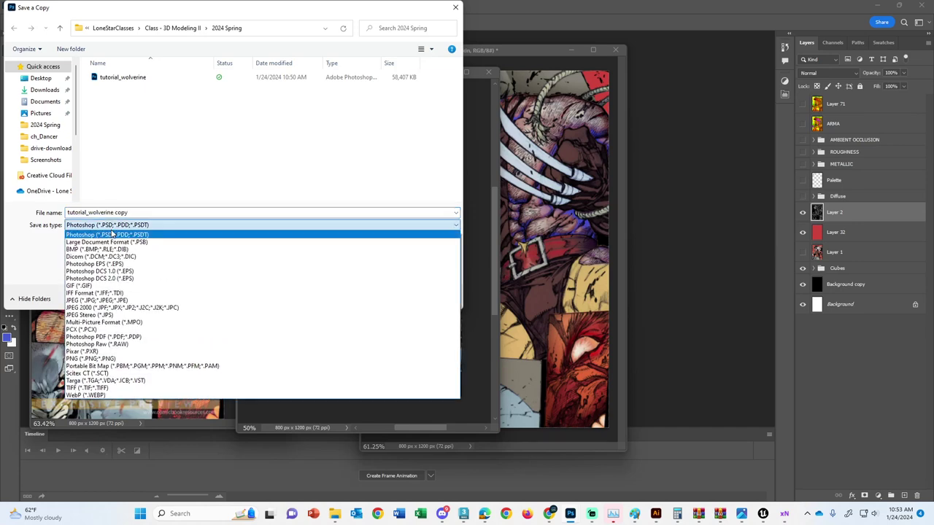
left_click(139, 358)
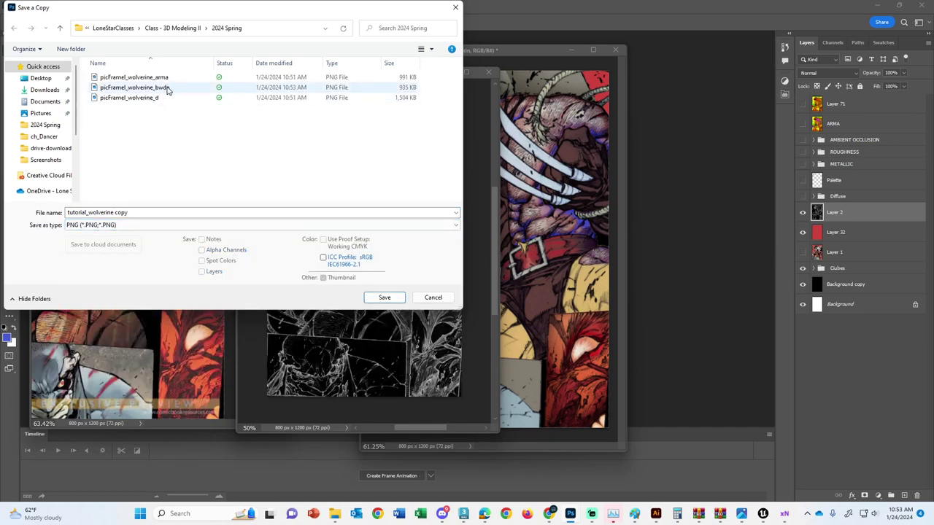
left_click(167, 88)
double_click(138, 212)
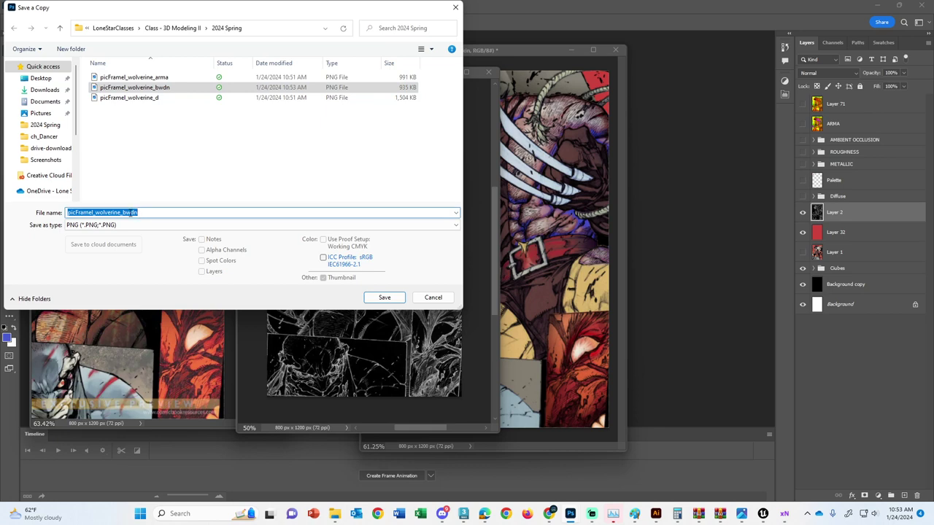
left_click_drag(130, 212, 154, 209)
key("BackSpace")
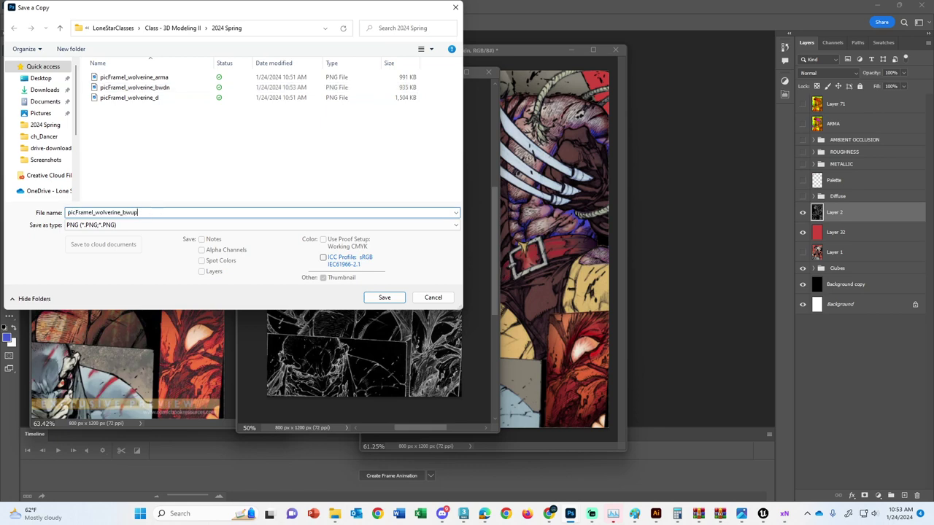
left_click(384, 297)
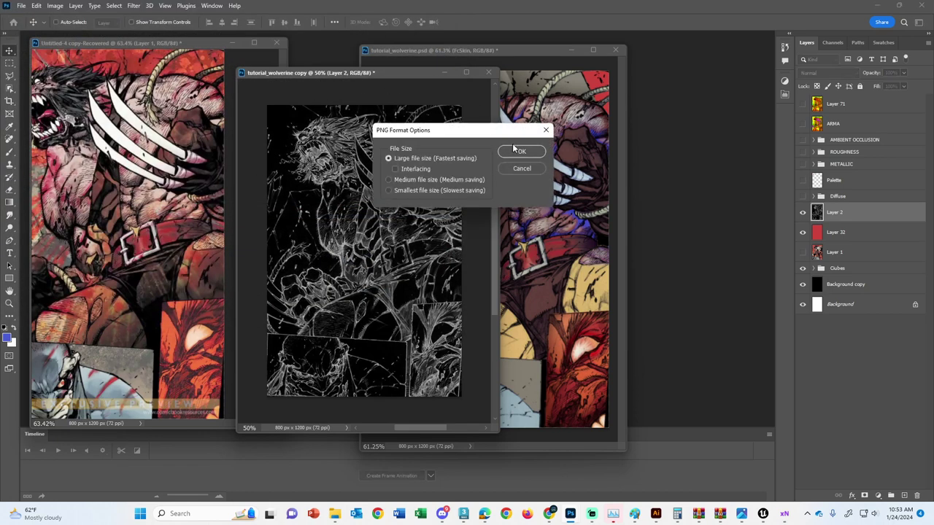
left_click(520, 152)
Step: Bring xNormal forward and open the Height map to normal map tool from its Tools panel
left_click(785, 513)
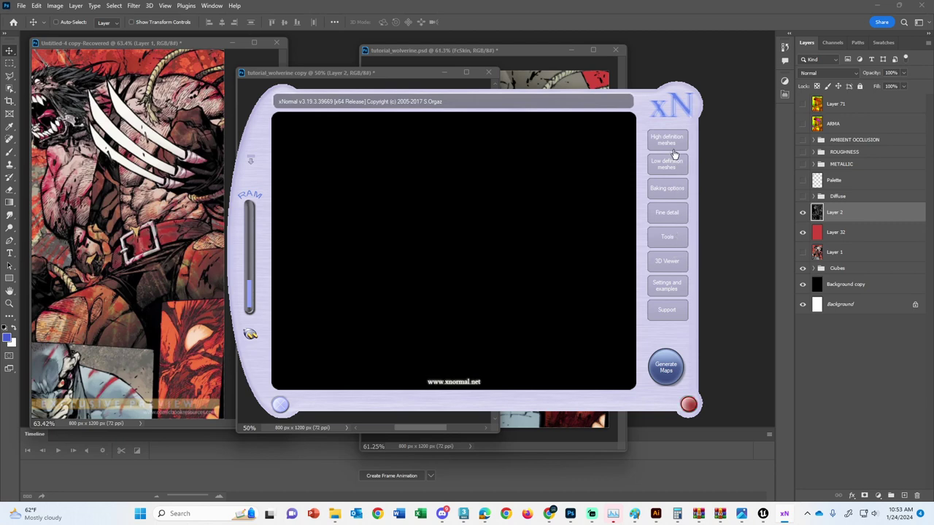
left_click(677, 189)
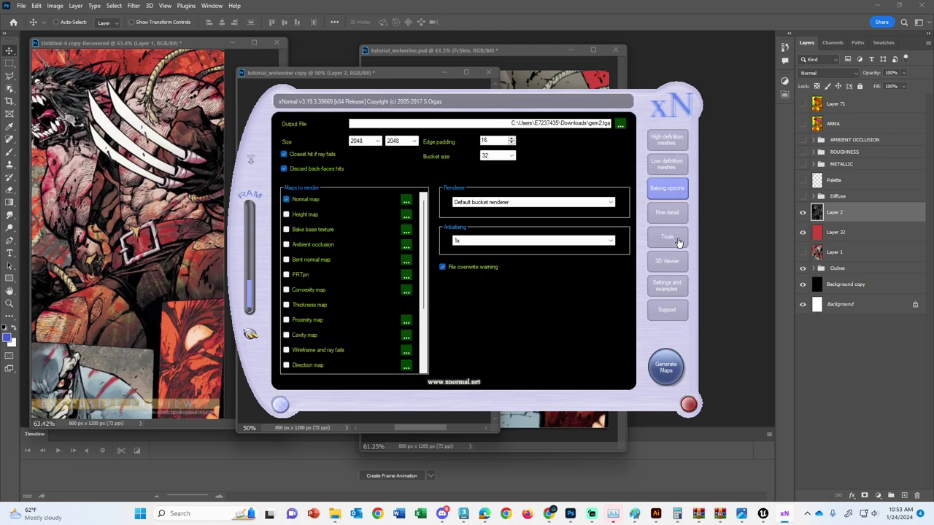
left_click(676, 237)
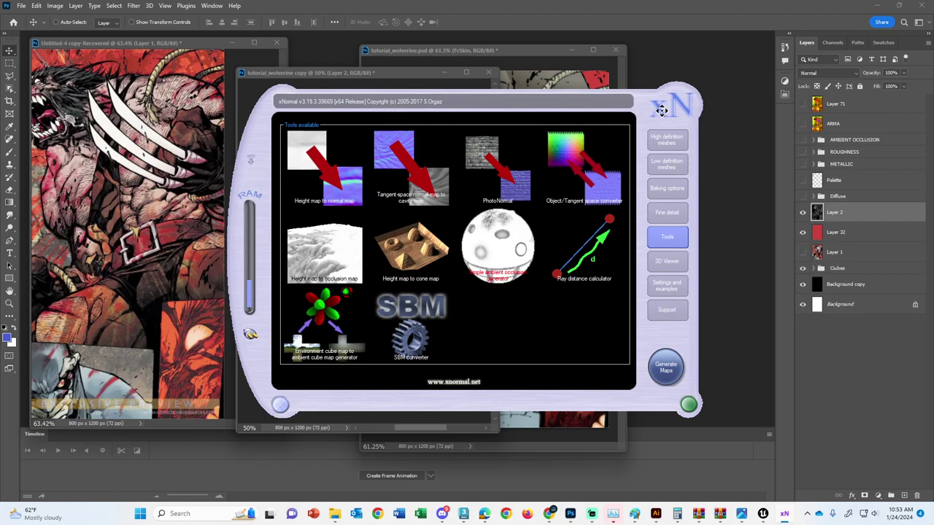
left_click_drag(662, 111, 680, 131)
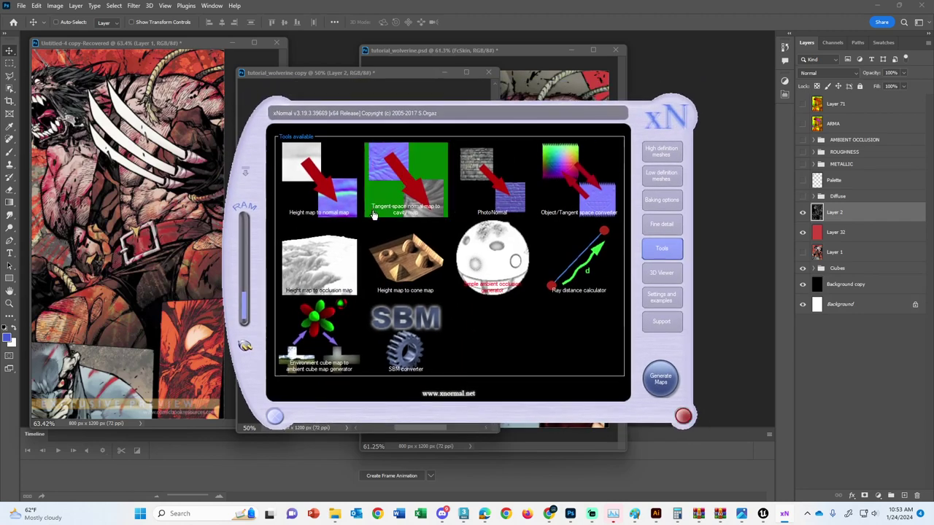
left_click(326, 191)
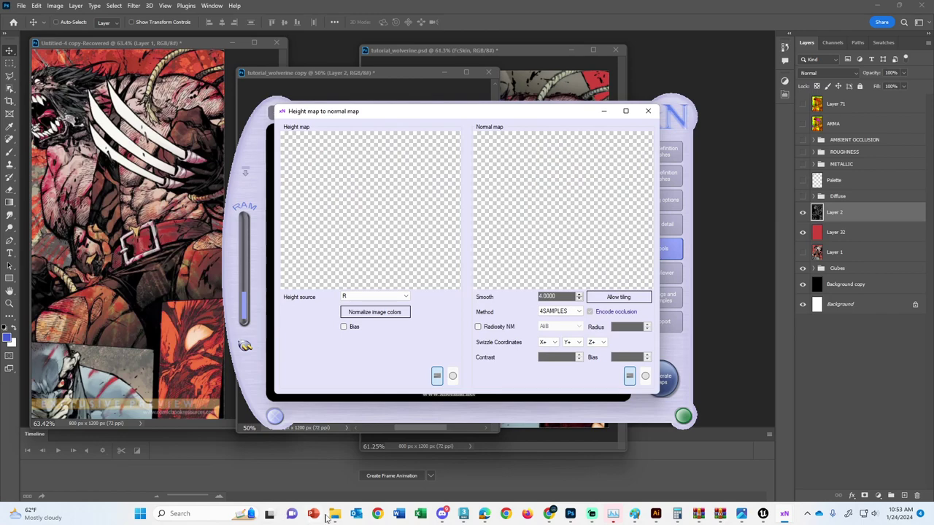
Step: Drag picFrame1_wolverine_bwdn from Photoshop's Open dialog into xNormal's height map panel
left_click(718, 137)
key("ctrl+o")
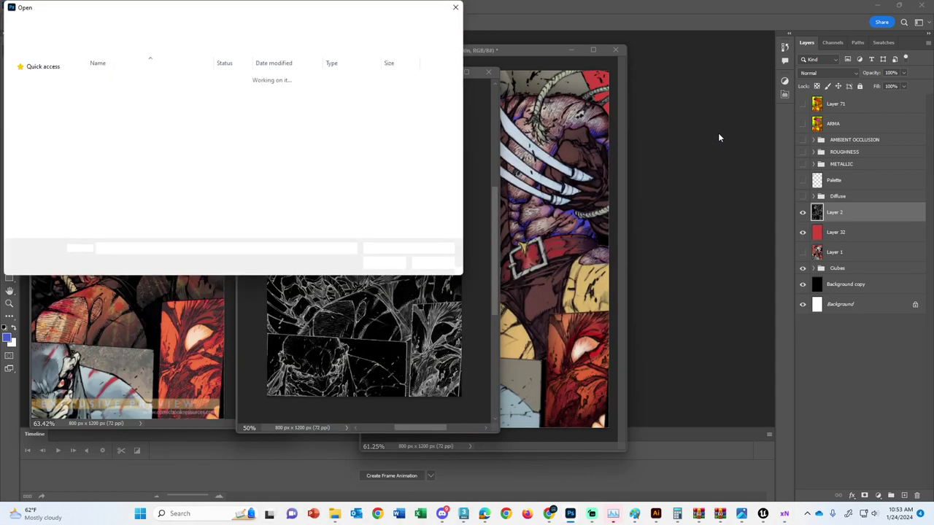
left_click(168, 86)
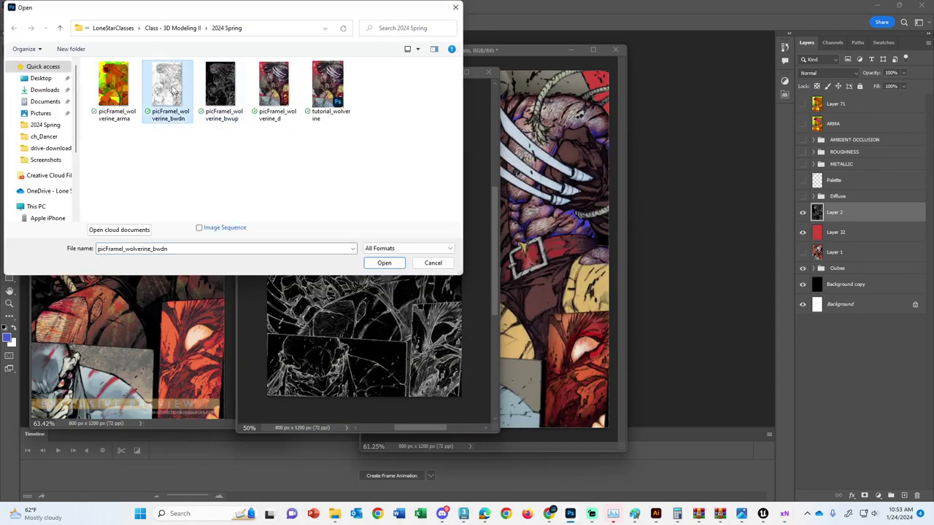
left_click_drag(175, 91, 360, 193)
key("alt+Tab")
key("alt+Tab")
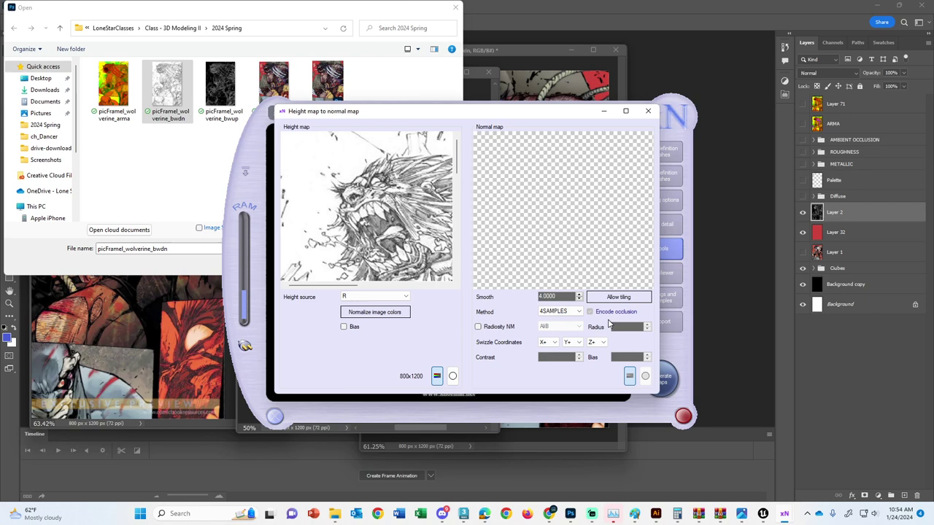
Step: Generate the normal map, trying Smooth 16 and then settling on Smooth 1
right_click(553, 218)
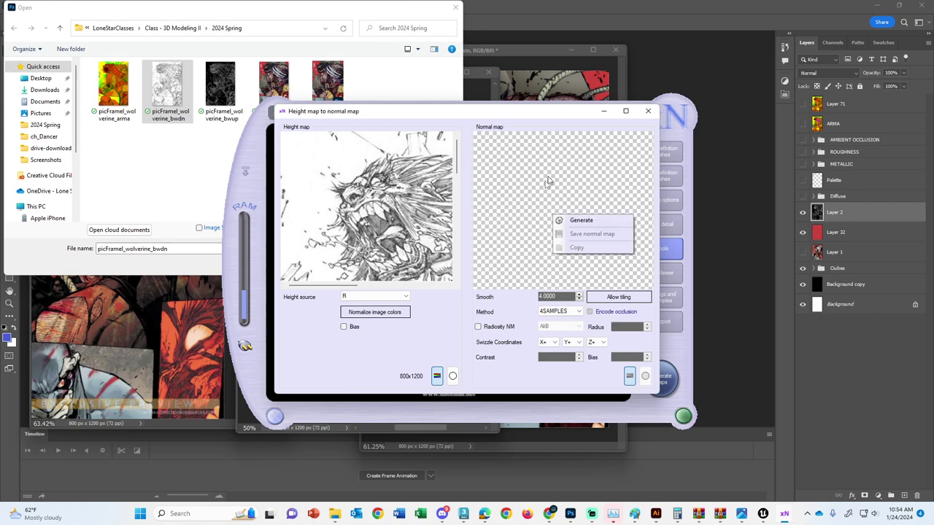
left_click(573, 221)
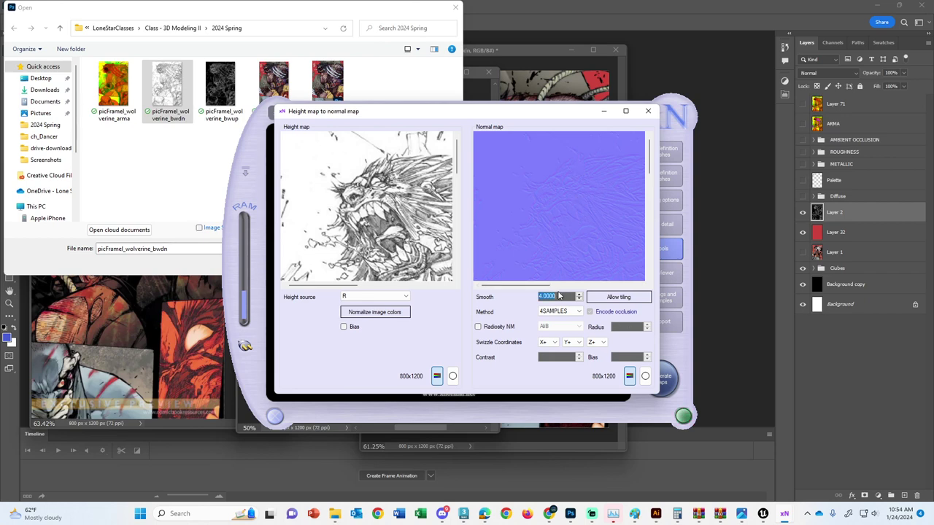
type("16")
key("Return")
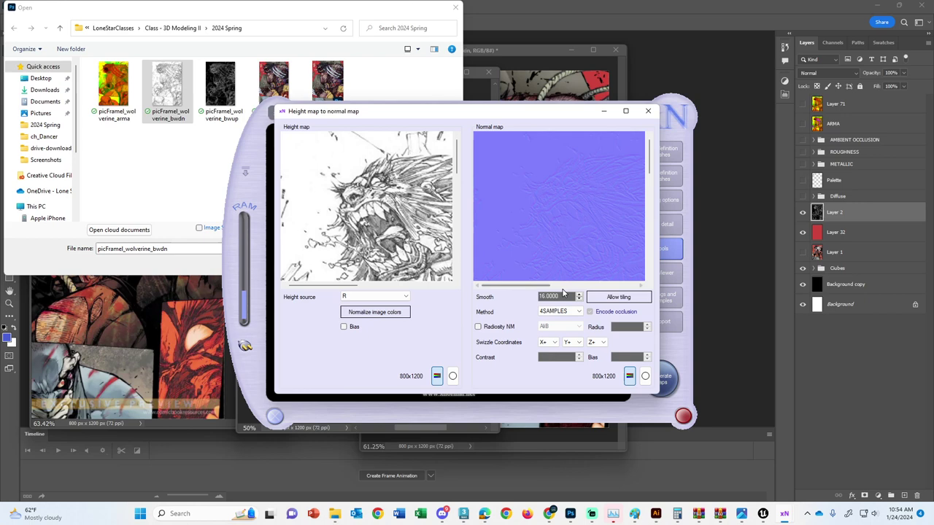
right_click(563, 244)
left_click(569, 248)
type("1")
key("Return")
right_click(587, 245)
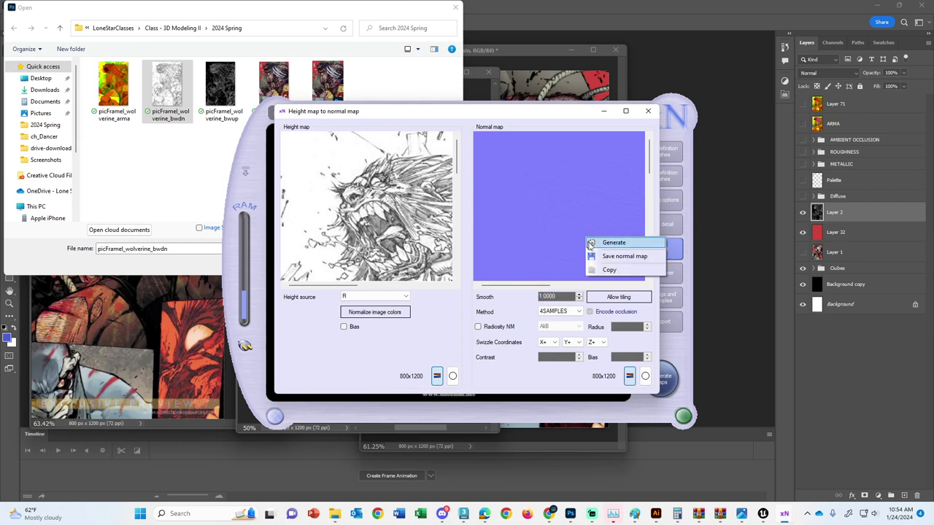
left_click(590, 248)
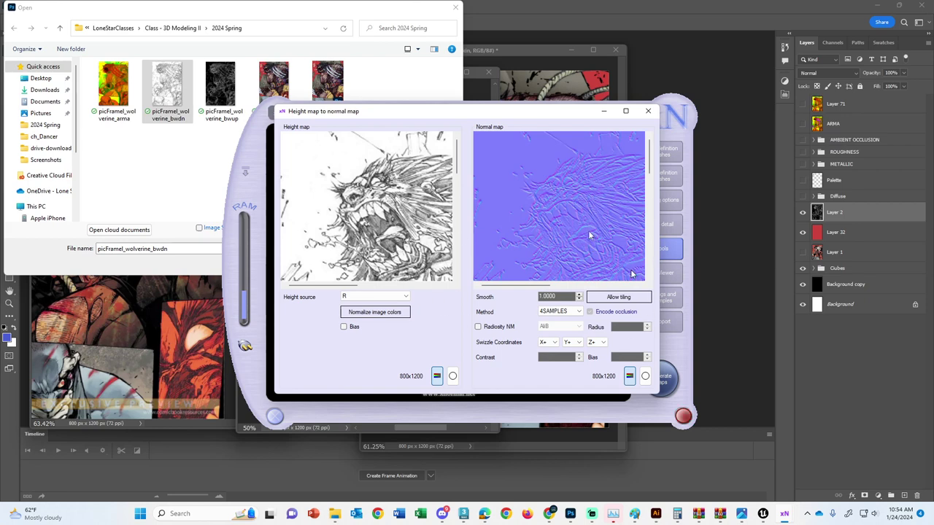
Step: Start saving the normal map as a PNG, pasting the 2024 Spring folder path
right_click(569, 257)
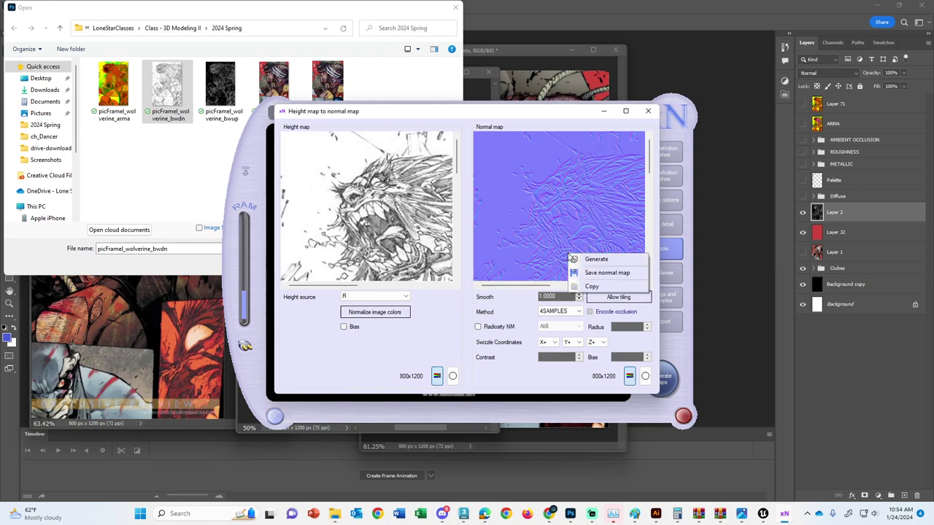
left_click(590, 272)
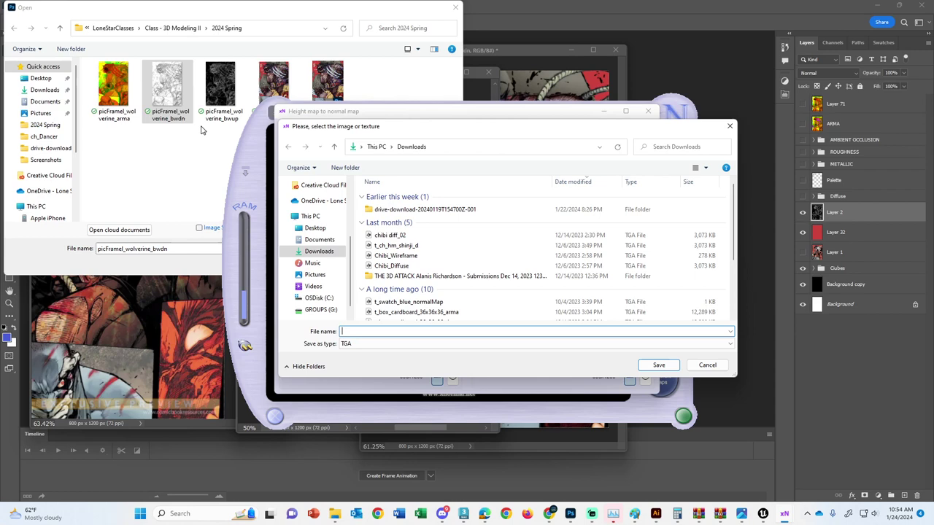
left_click(289, 29)
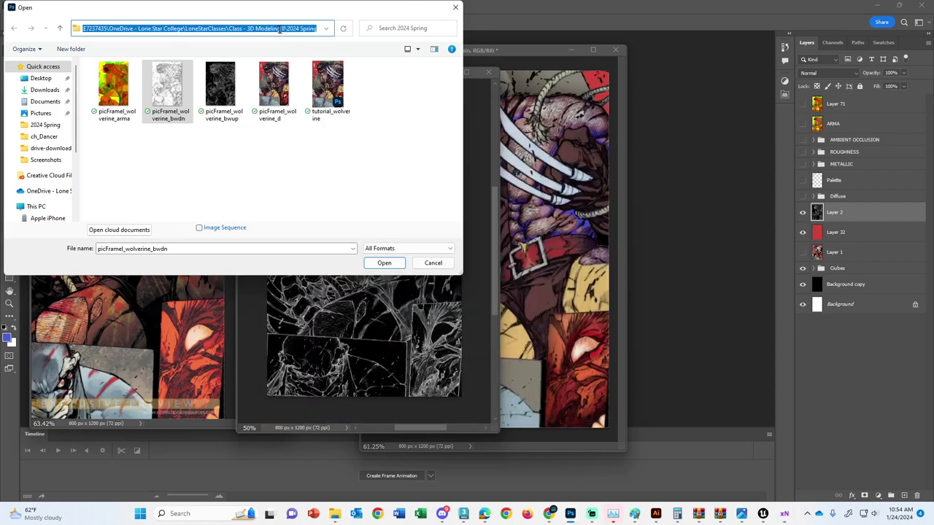
right_click(148, 29)
left_click(226, 62)
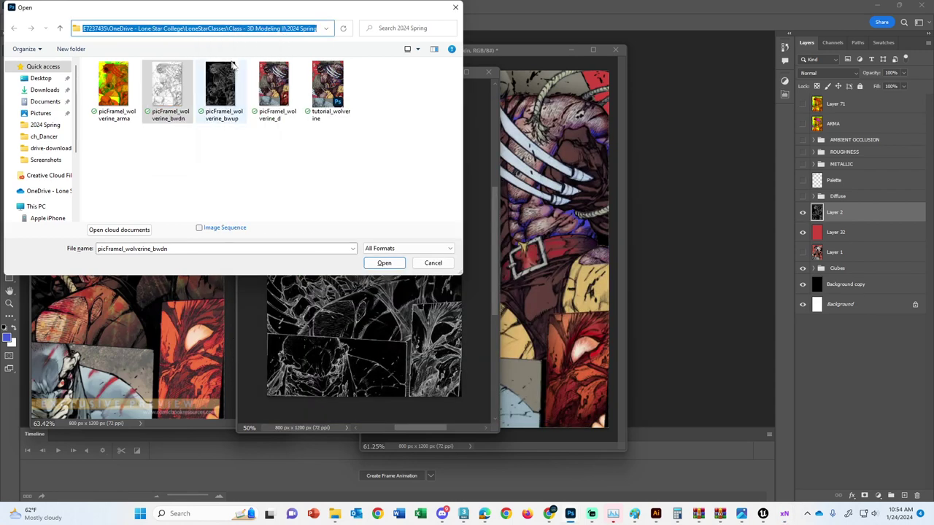
key("alt+Tab")
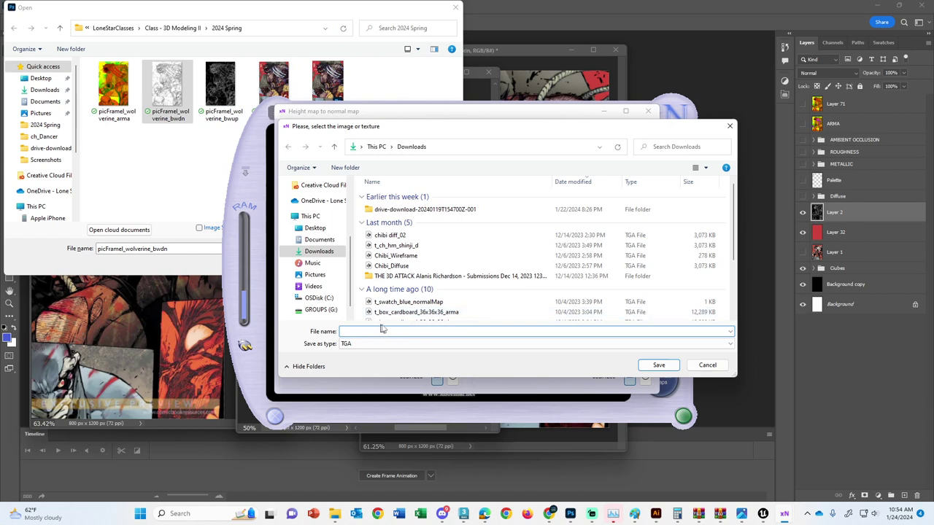
key("ctrl+v")
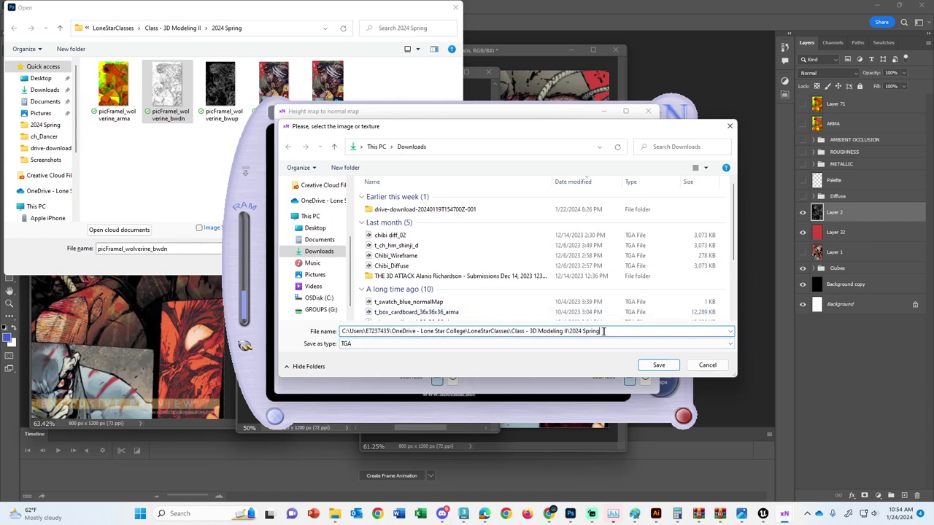
key("Return")
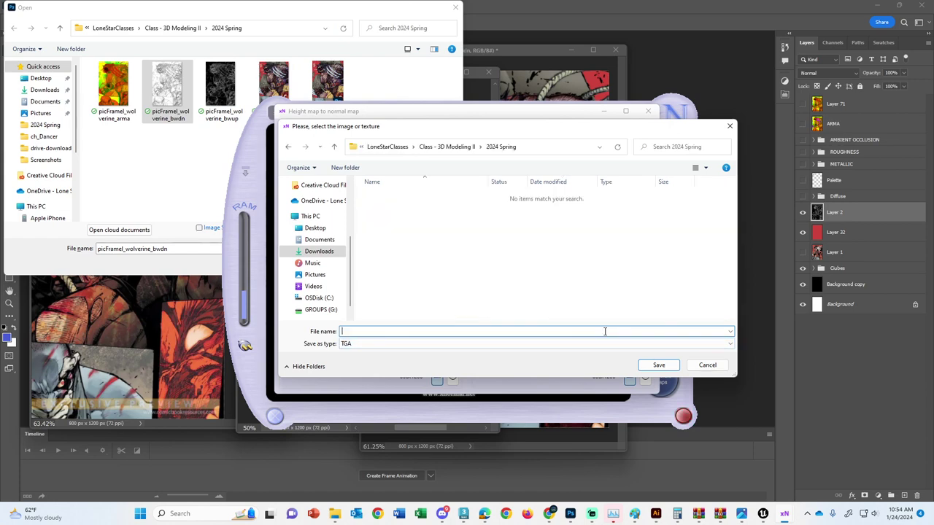
left_click(363, 344)
left_click(363, 368)
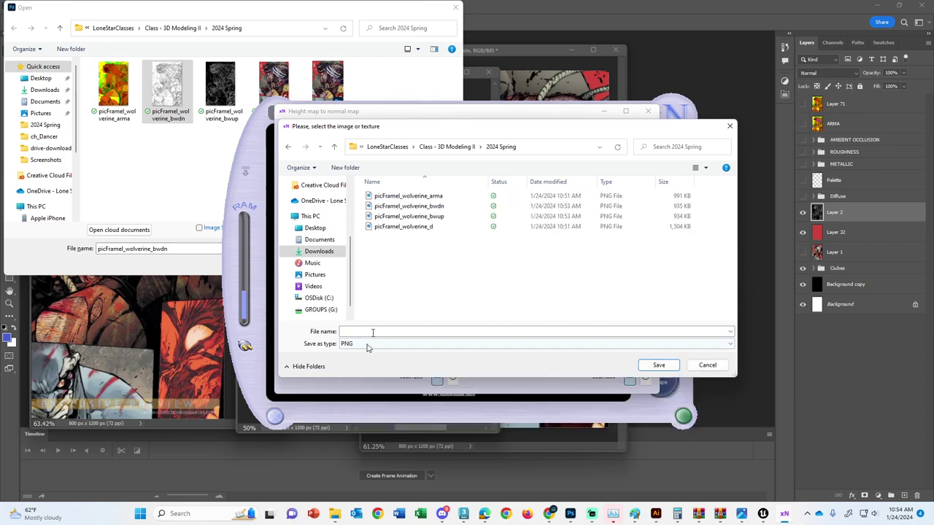
Step: Name the file picFrame1_wolverine_n_01 and save it, confirming creation of the new file
left_click(436, 207)
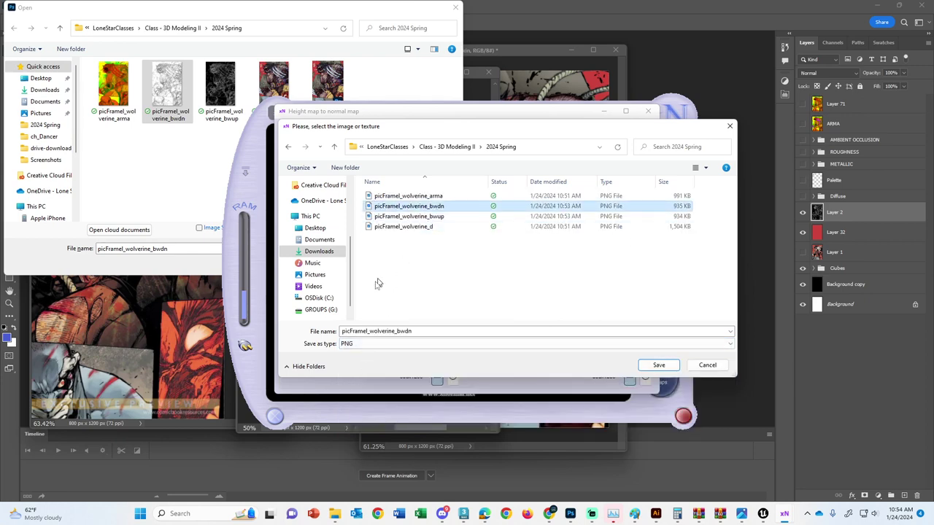
double_click(398, 331)
left_click(398, 331)
double_click(399, 331)
left_click_drag(396, 331, 443, 335)
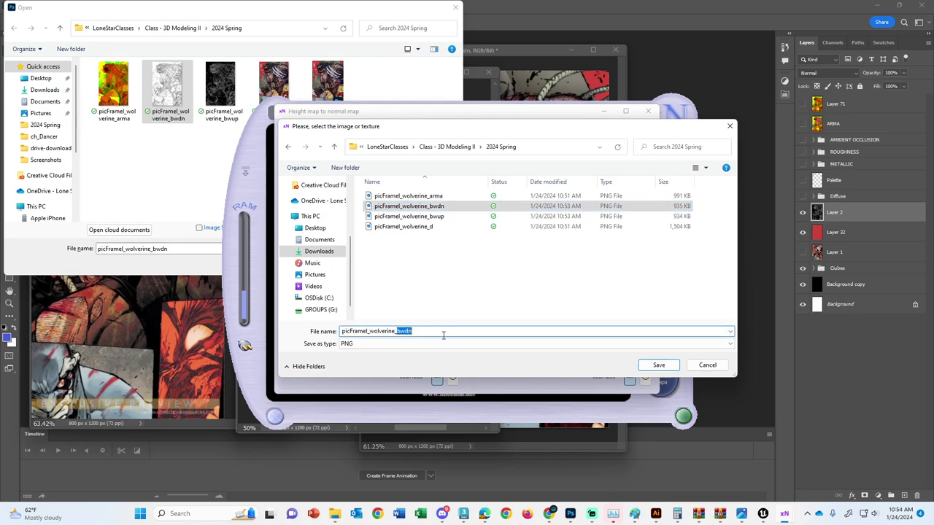
type("n_01")
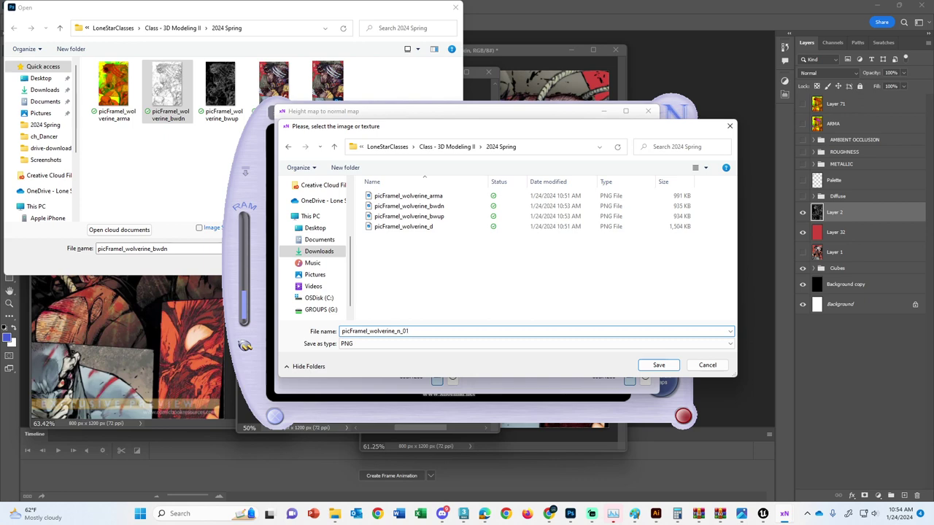
left_click(659, 365)
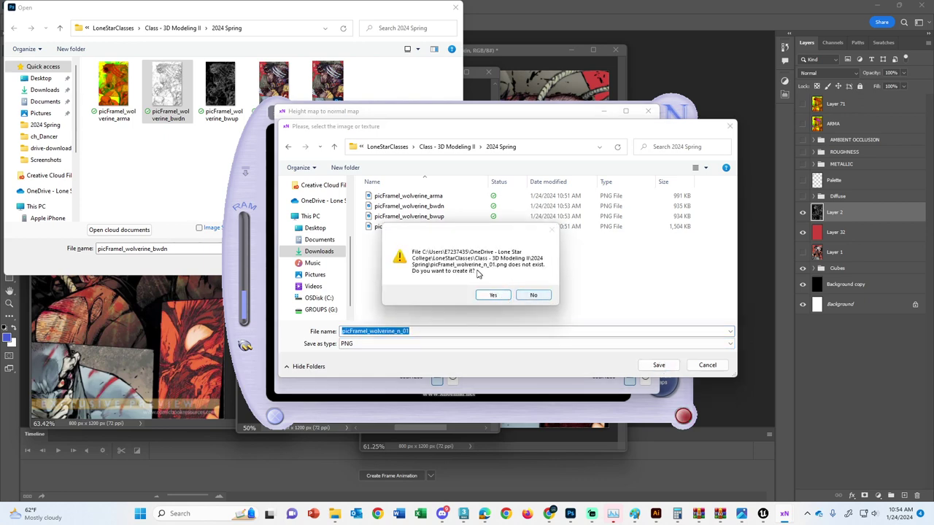
left_click_drag(463, 239, 514, 259)
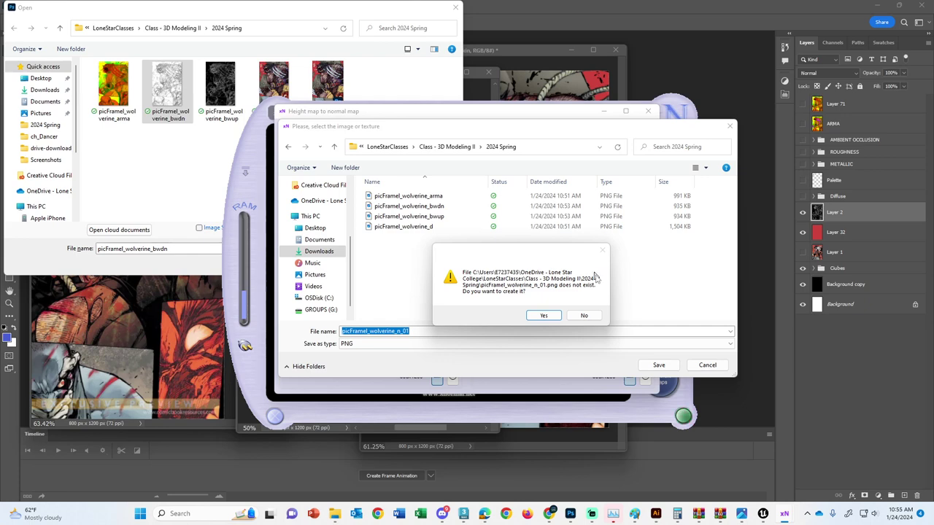
left_click(541, 314)
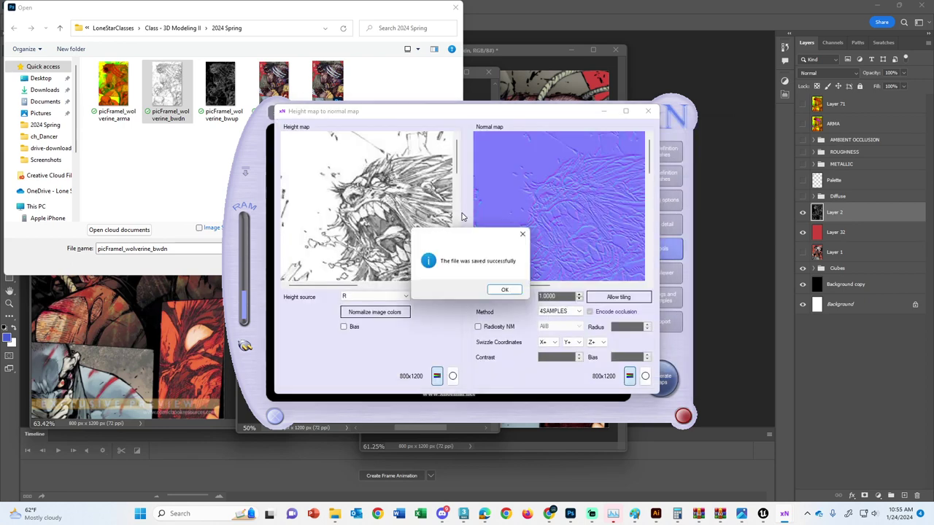
Step: Load the bwup image as the height map and generate a normal map from it
left_click(503, 292)
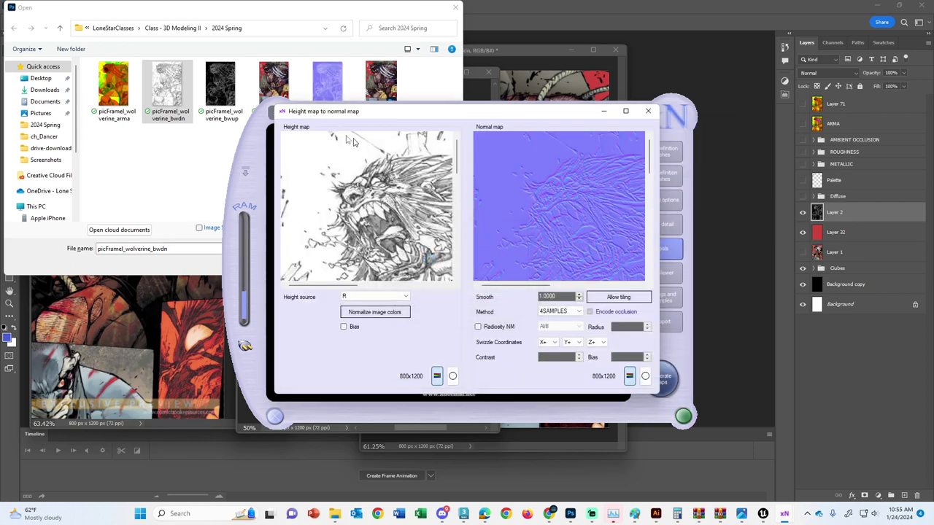
left_click(227, 87)
left_click_drag(228, 87, 342, 233)
right_click(544, 227)
left_click(546, 228)
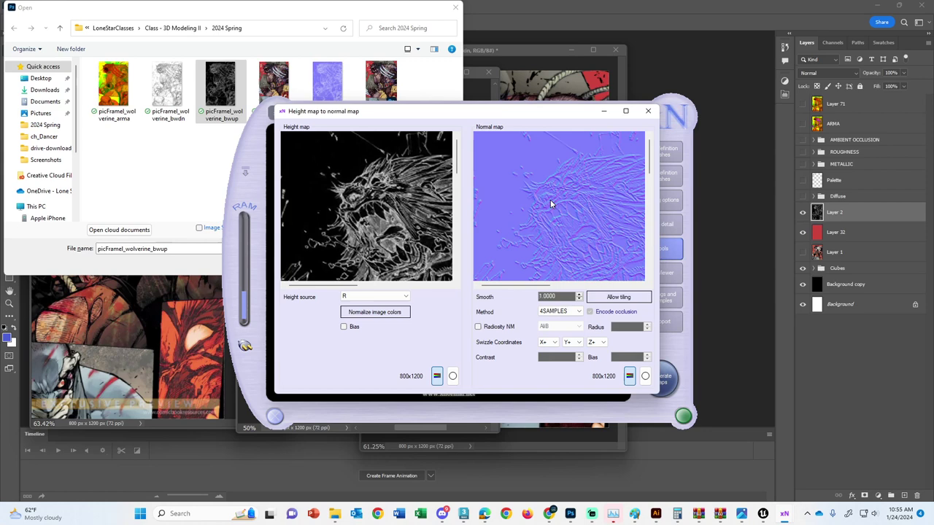
Step: Save the new normal map as picFramel_wolverine_n_00.png
right_click(560, 207)
left_click(588, 223)
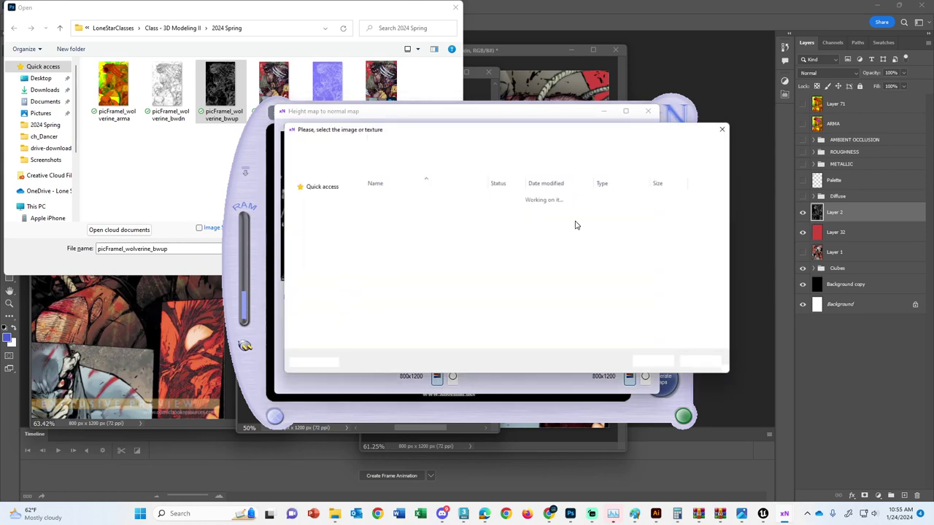
left_click(605, 230)
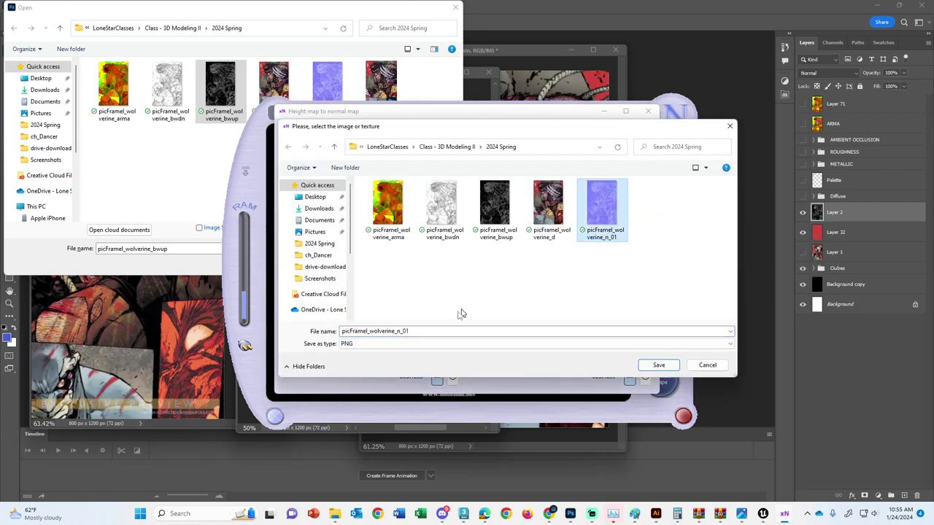
left_click(414, 332)
type("0")
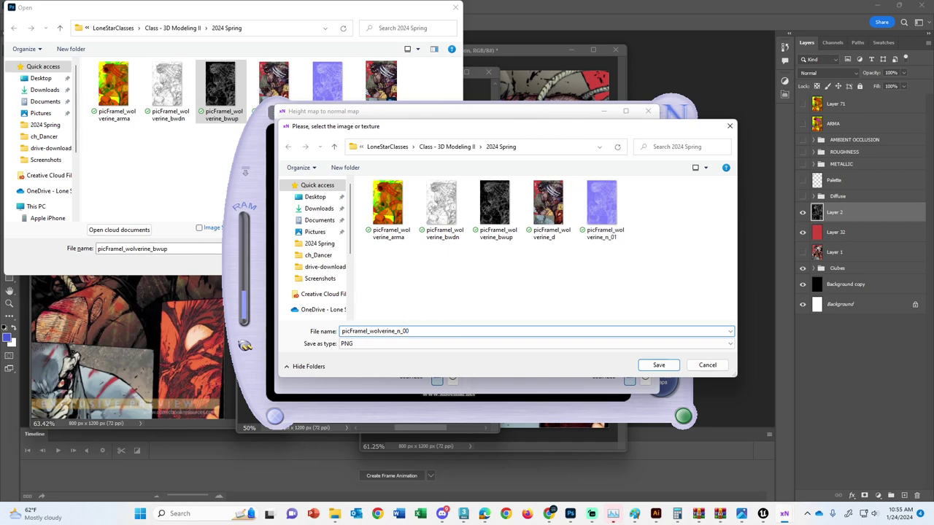
left_click(658, 365)
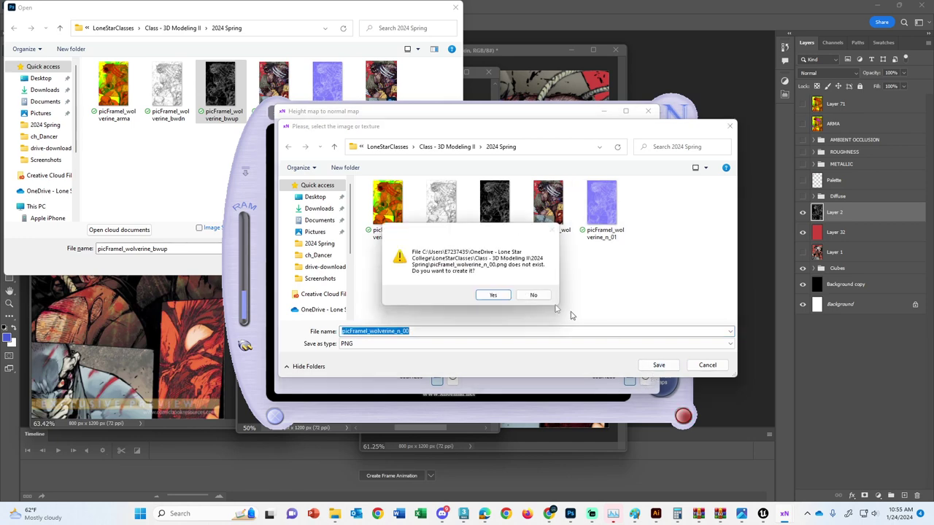
left_click(493, 295)
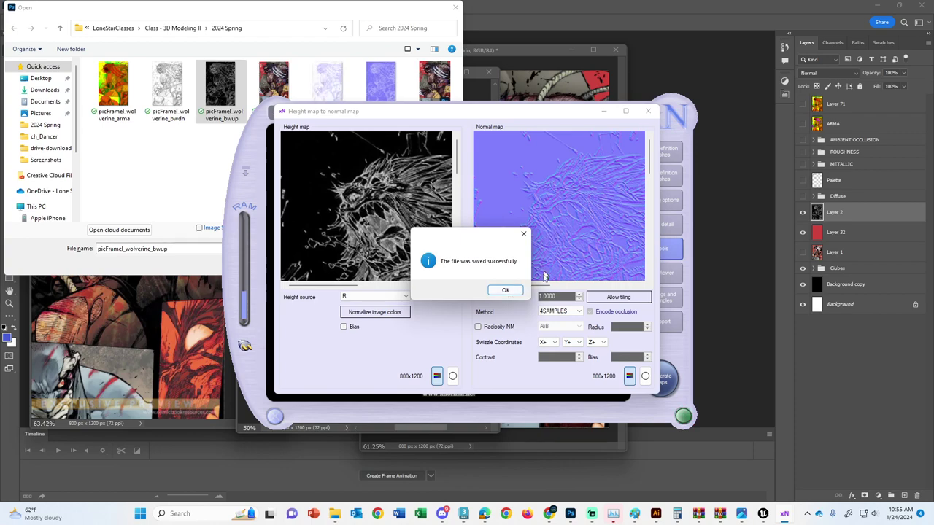
left_click(515, 290)
Step: Exit xNormal and open picFramel_wolverine_n_00.png in Photoshop in an enlarged window
left_click(648, 111)
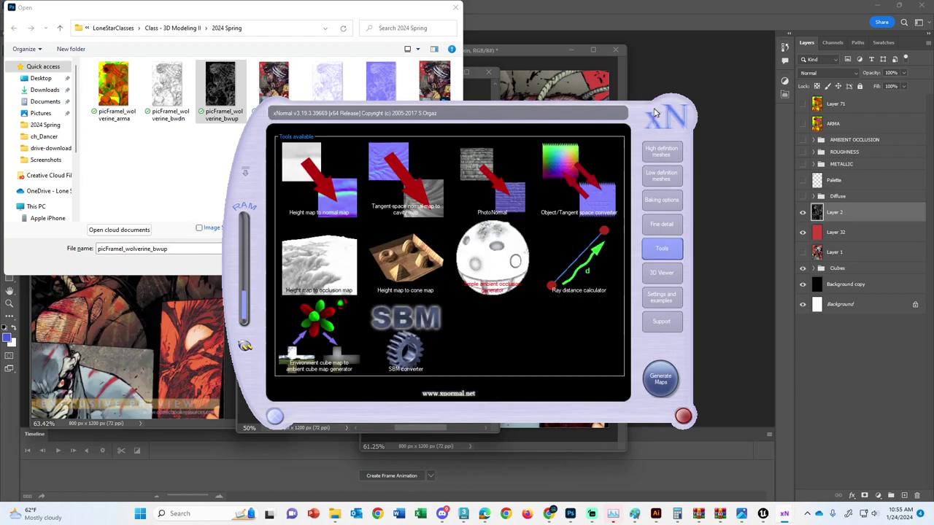
left_click(274, 415)
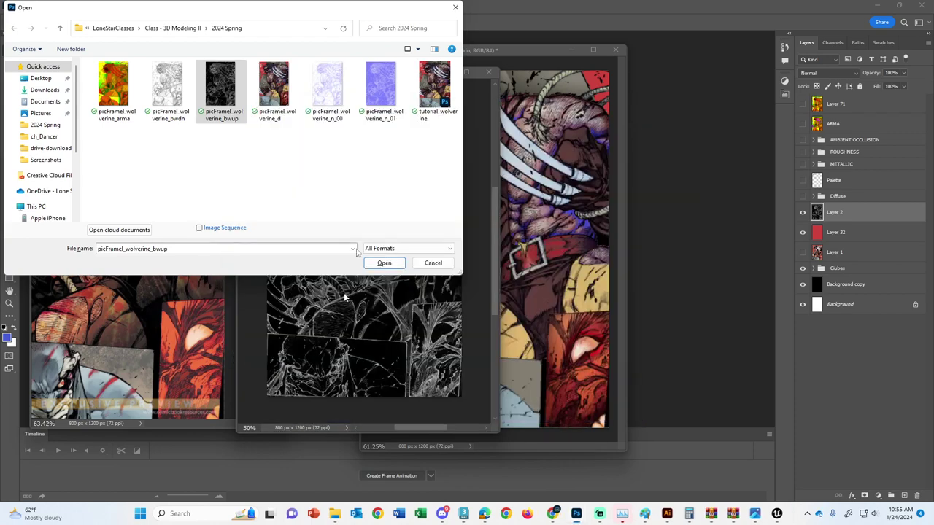
left_click(348, 110)
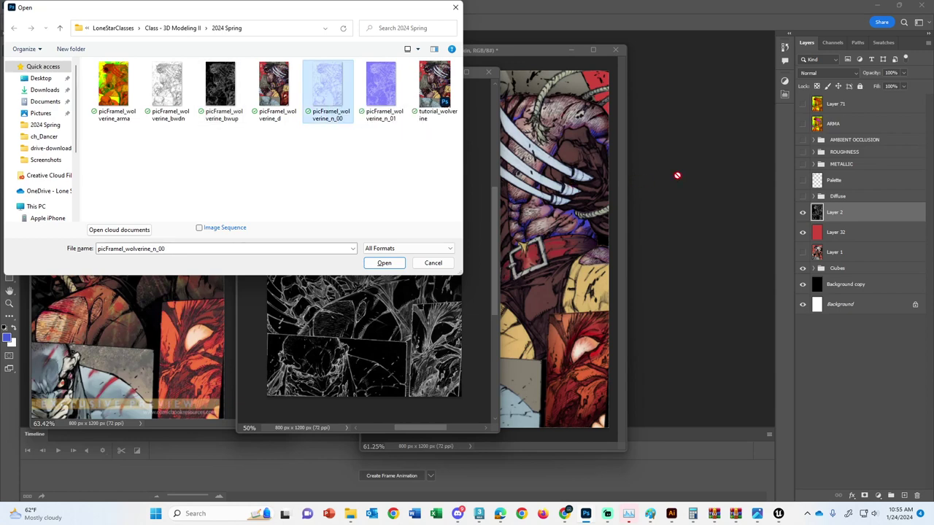
left_click(383, 262)
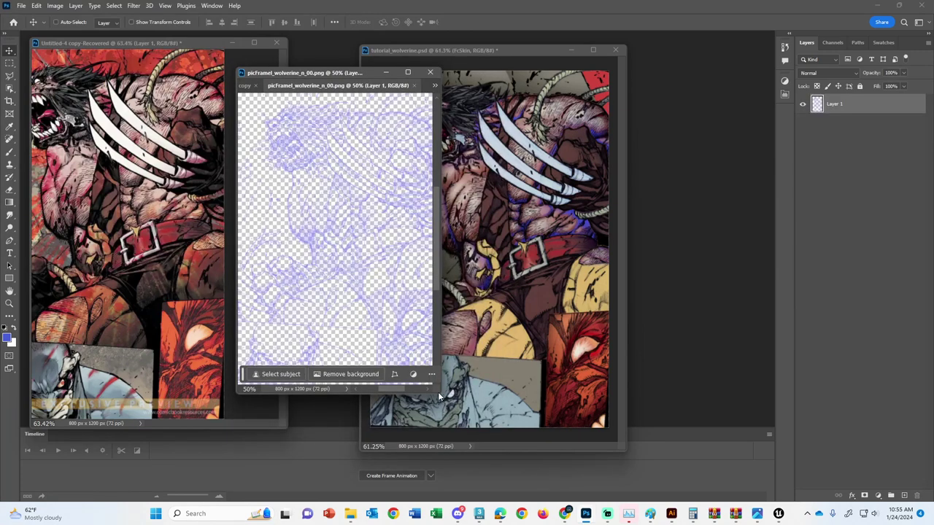
left_click_drag(438, 392, 493, 430)
Step: Add Layer 2 beneath Layer 1 and fill it with a 128/128/255 blue foreground colour
left_click(903, 495)
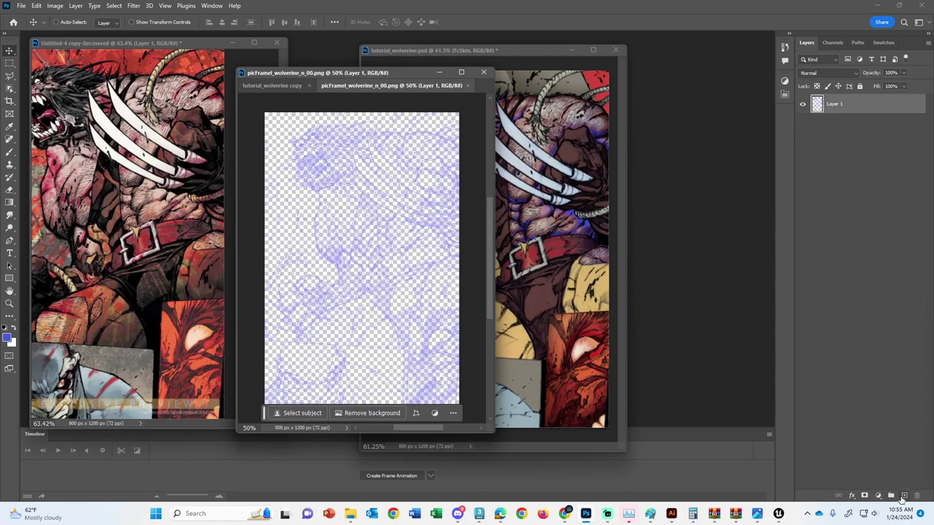
left_click_drag(840, 110, 837, 133)
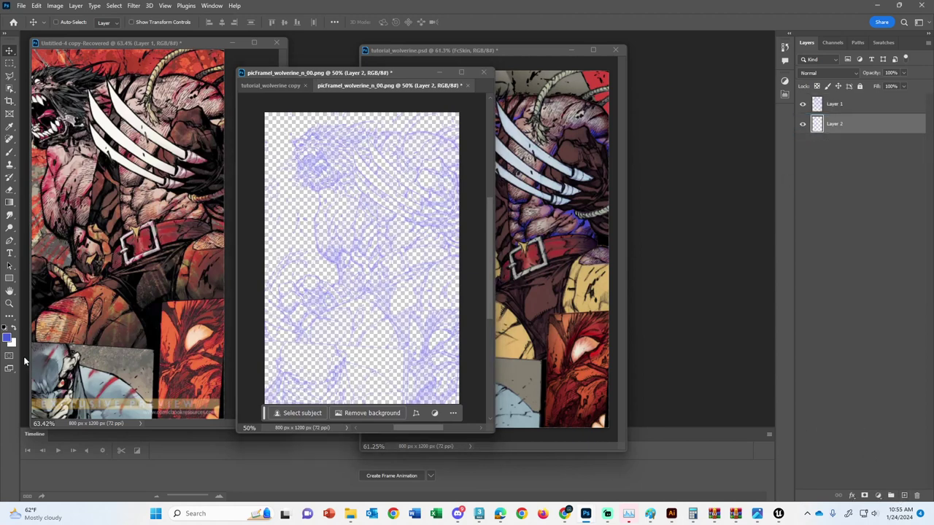
left_click(9, 337)
left_click_drag(325, 222, 393, 220)
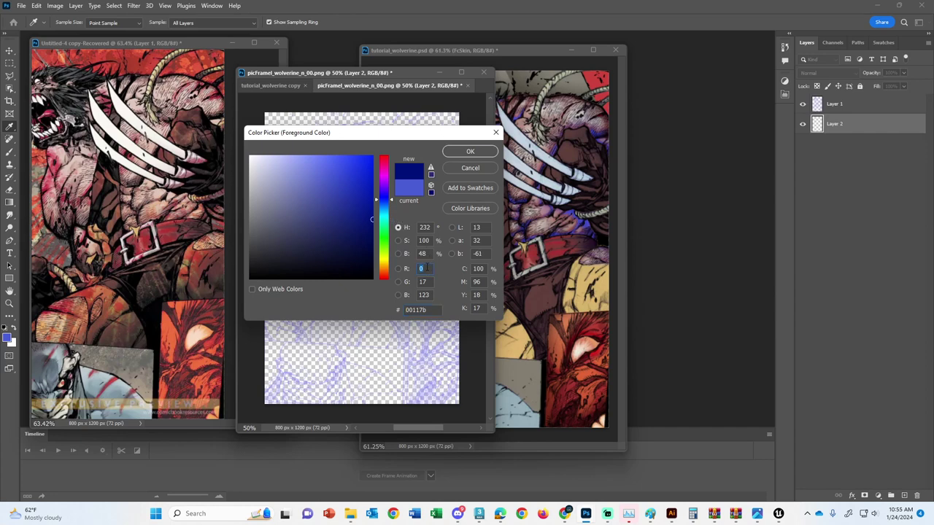
type("128")
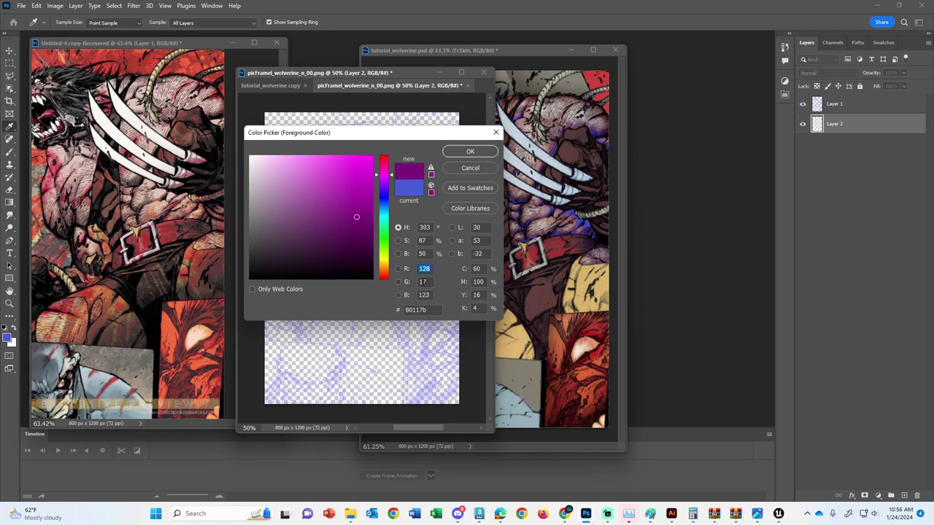
key("Tab")
type("128255")
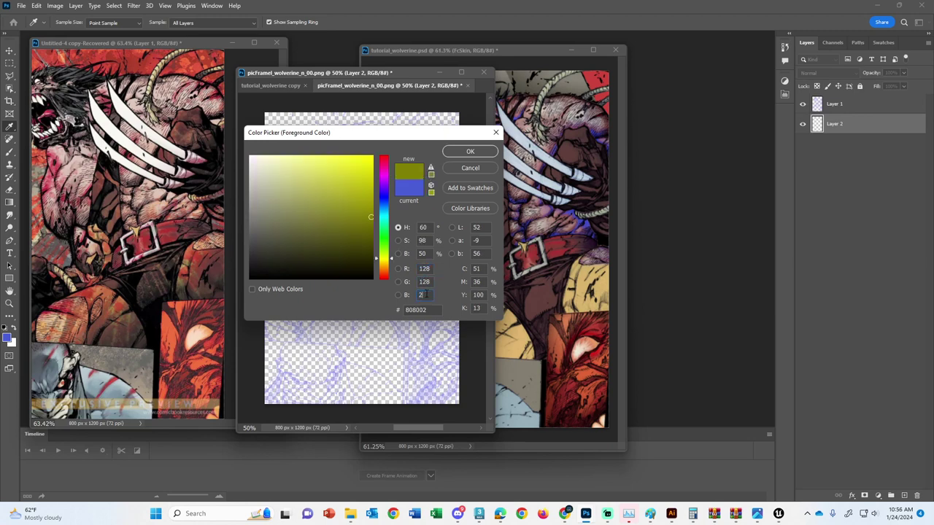
left_click(481, 152)
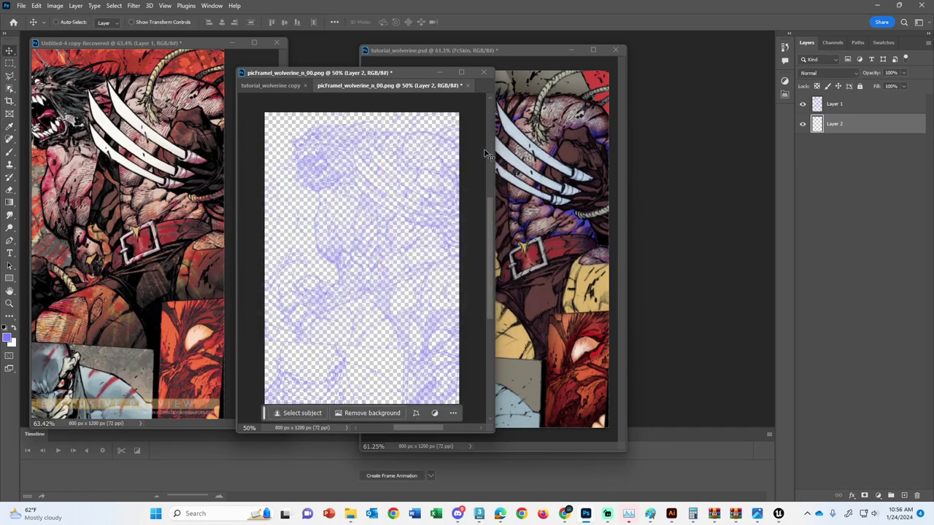
key("shift+BackSpace")
key("Return")
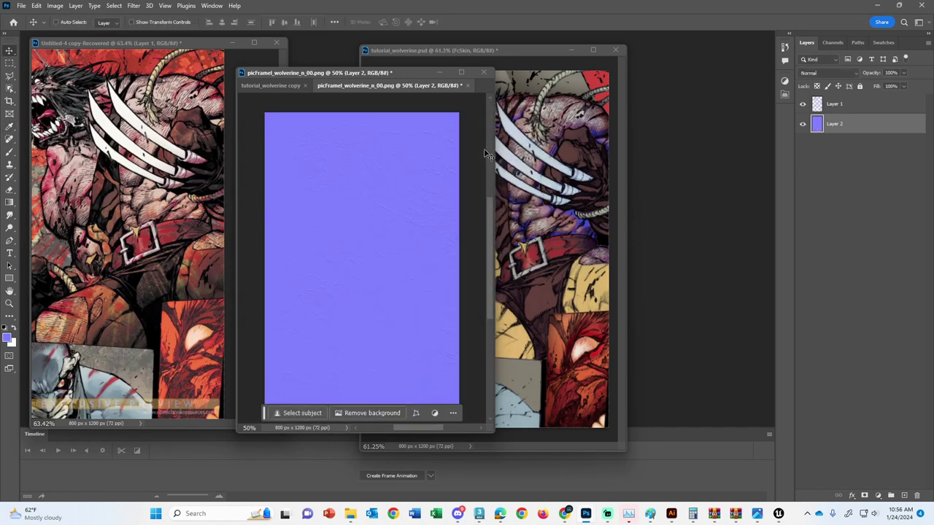
Step: Zoom in on the normal map and stack Ctrl+J duplicates of Layer 1
key("z")
left_click_drag(281, 212, 334, 154)
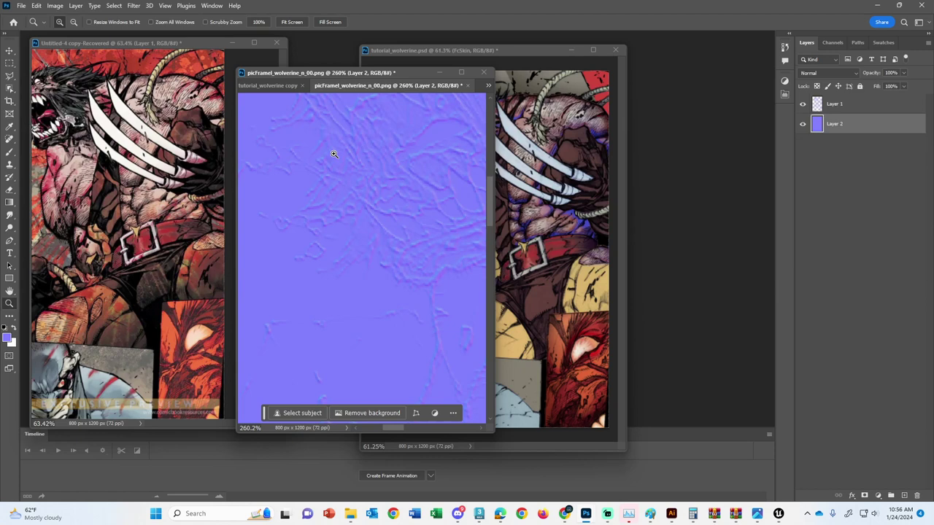
right_click(378, 160)
left_click(406, 217)
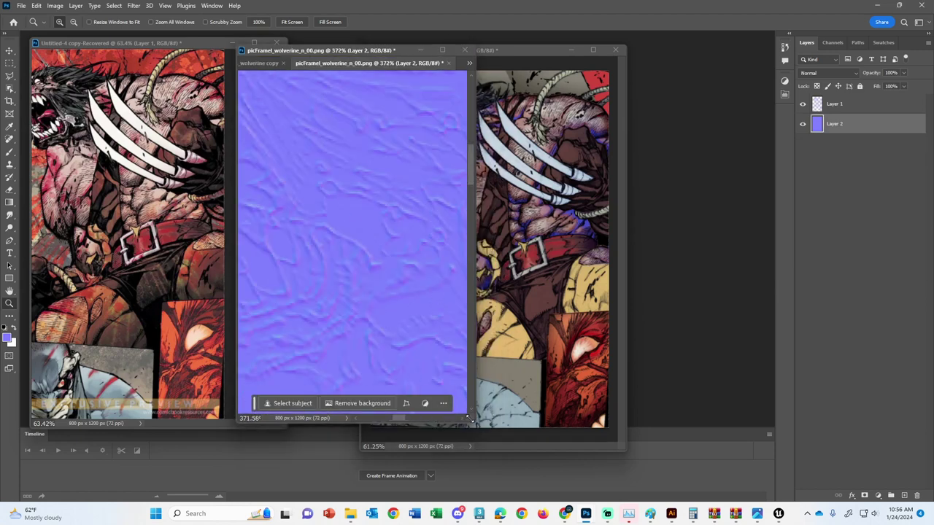
left_click_drag(468, 418, 711, 497)
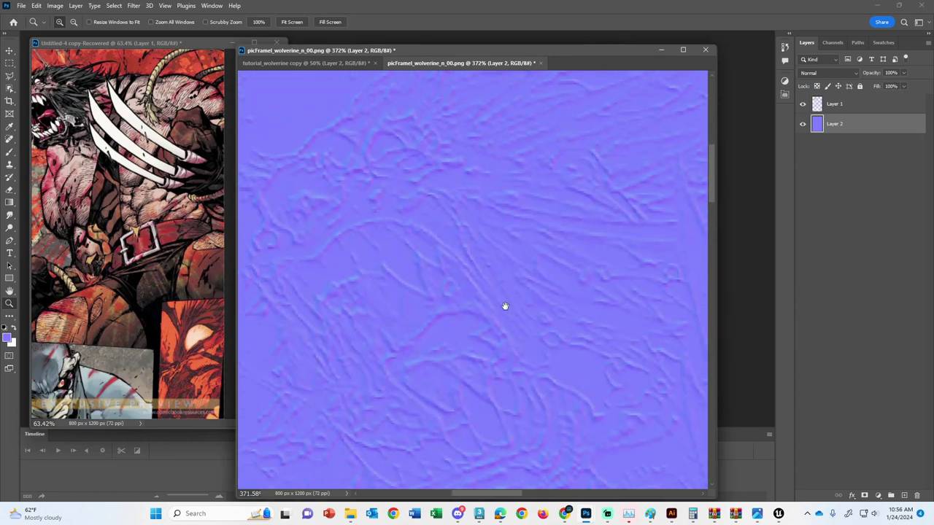
left_click_drag(504, 306, 561, 319)
left_click(834, 116)
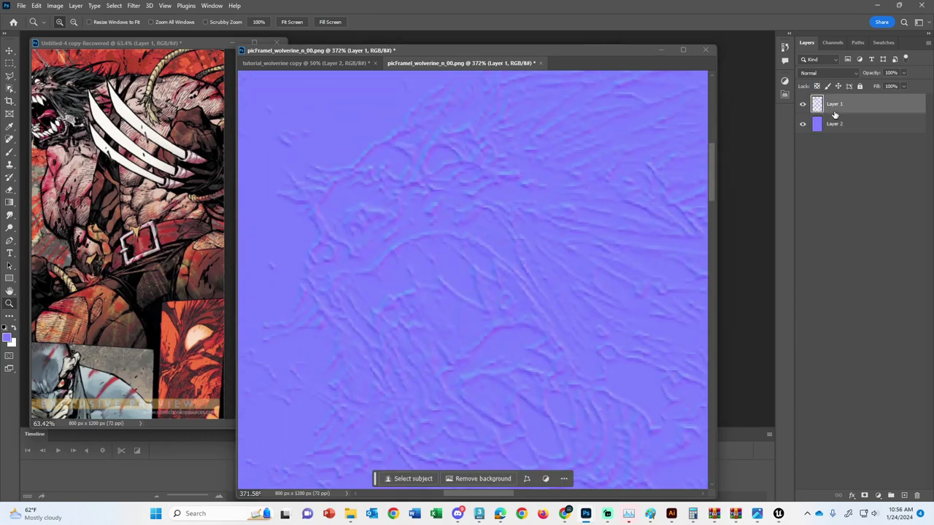
key("ctrl+j")
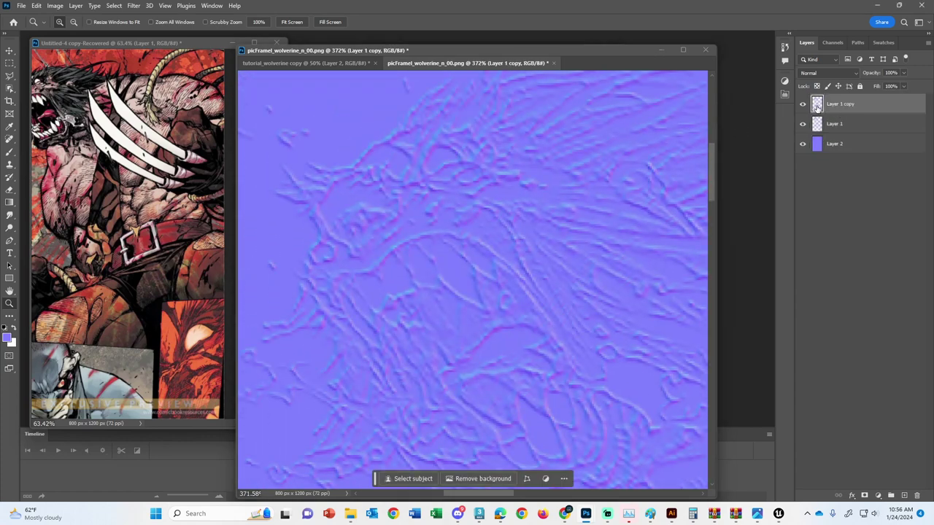
key("ctrl+j")
key("ctrl+j")
key("ctrl+j")
key("ctrl+j")
key("ctrl+j")
key("ctrl+j")
key("ctrl+j")
key("ctrl+j")
key("ctrl+j")
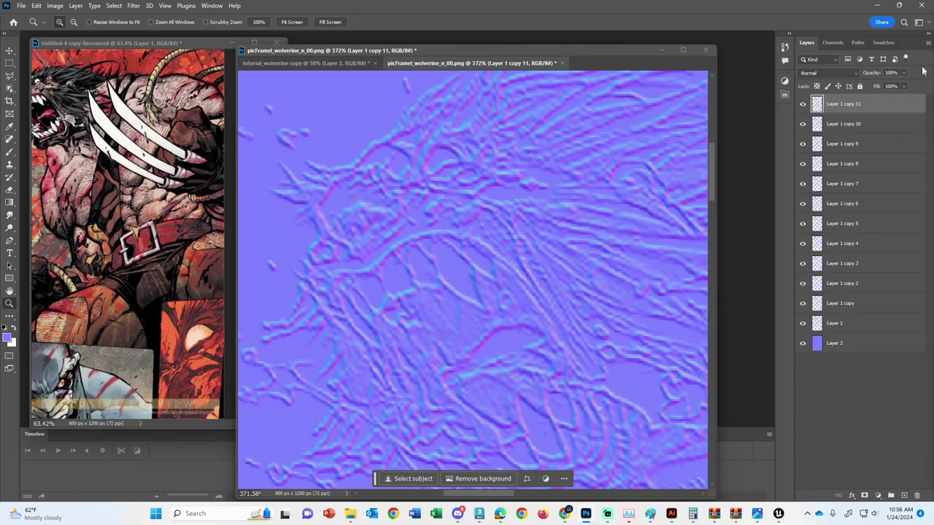
Step: Duplicate the image as a layered copy, then flatten and close the original n_00
left_click_drag(489, 64, 234, 68)
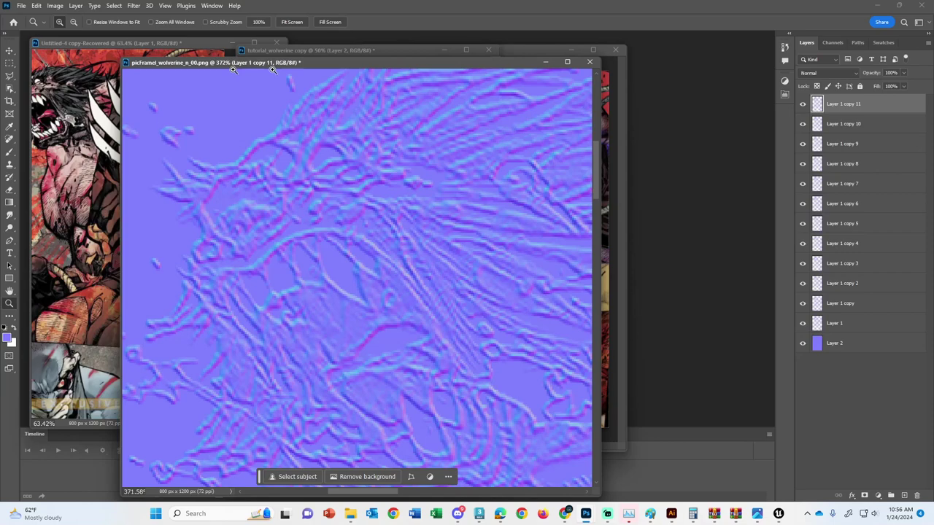
right_click(388, 64)
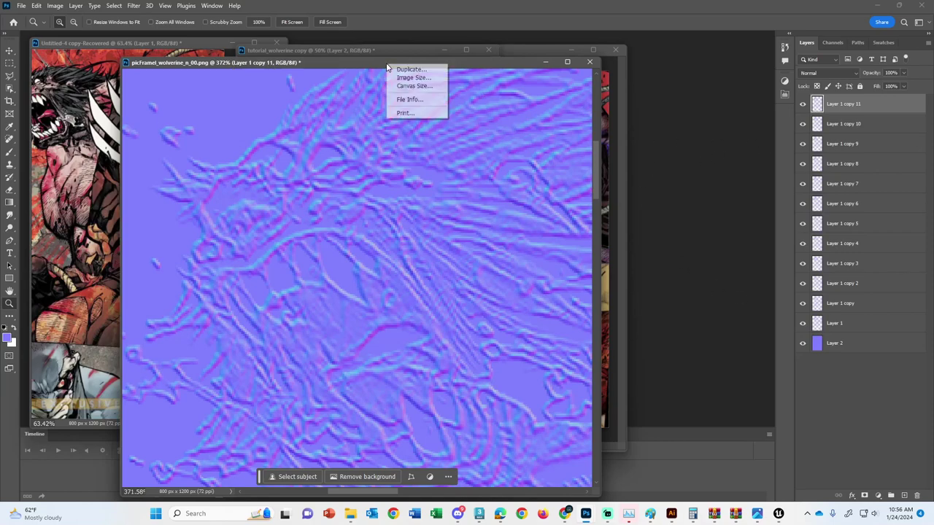
left_click(402, 70)
left_click(542, 157)
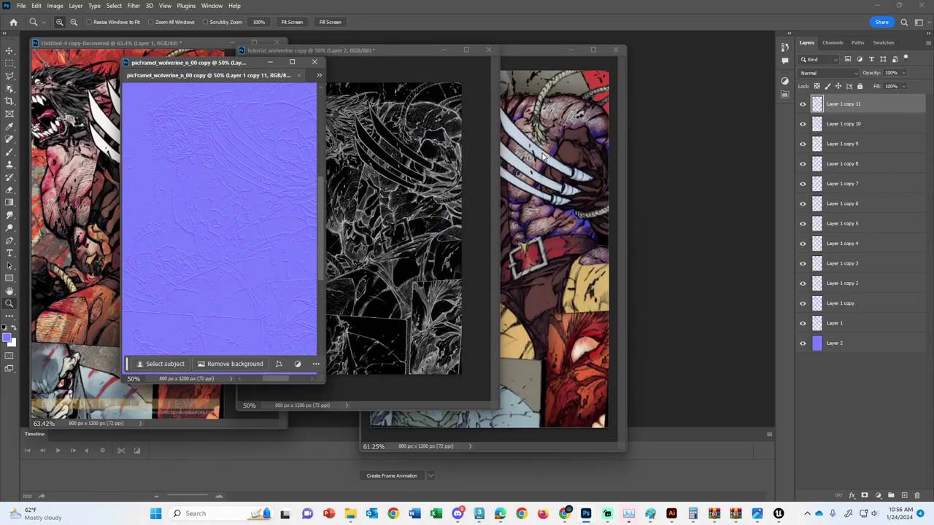
left_click_drag(246, 80, 313, 117)
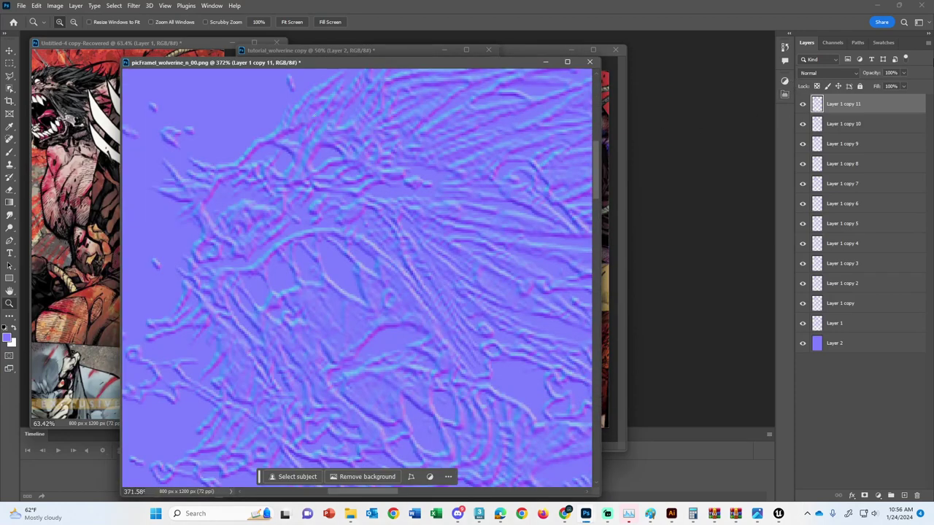
left_click(929, 46)
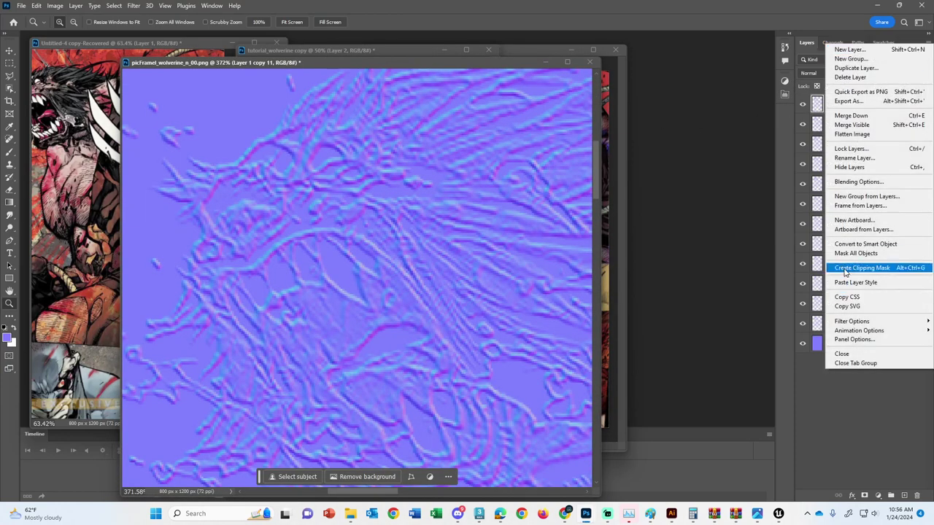
left_click(851, 135)
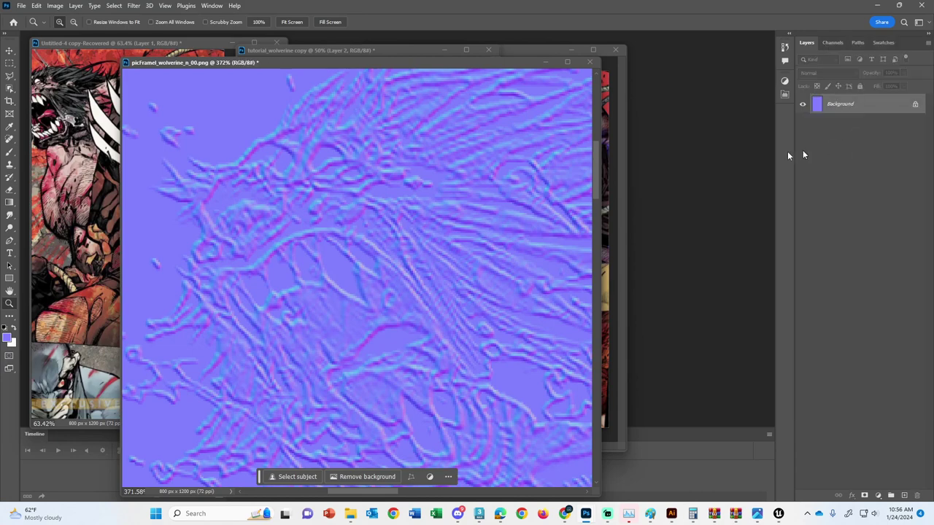
left_click(591, 64)
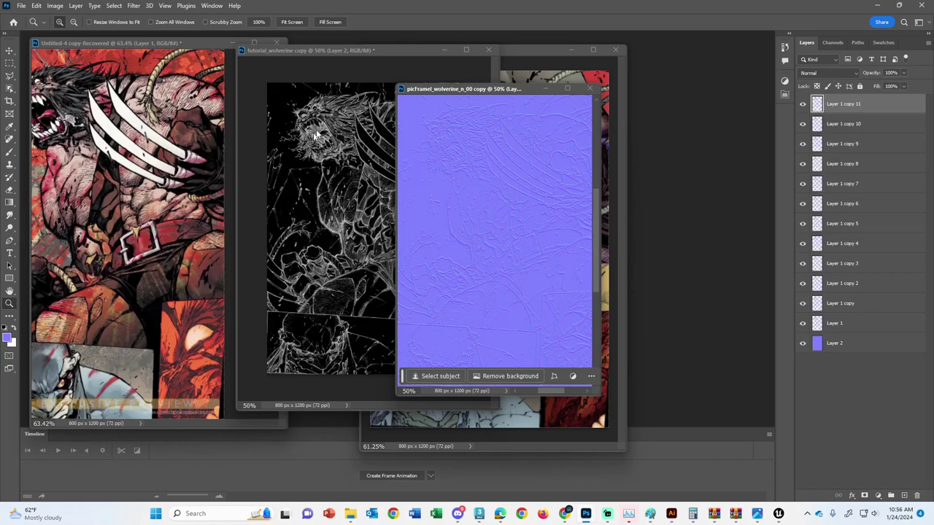
Step: Open n_01, move the blue Layer 2 into it beneath Layer 1, and close the n_00 copy unsaved
left_click_drag(434, 91, 515, 135)
key("ctrl+o")
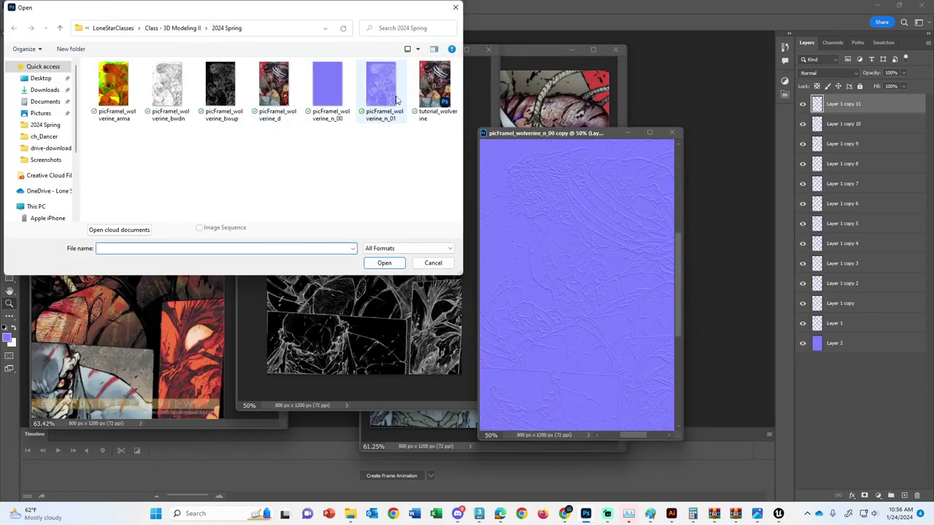
key("Escape")
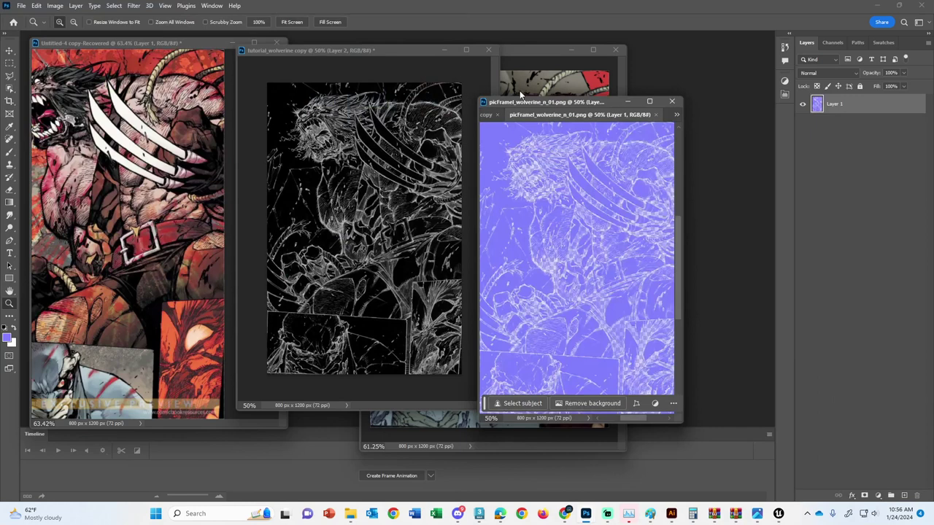
left_click_drag(522, 116, 156, 114)
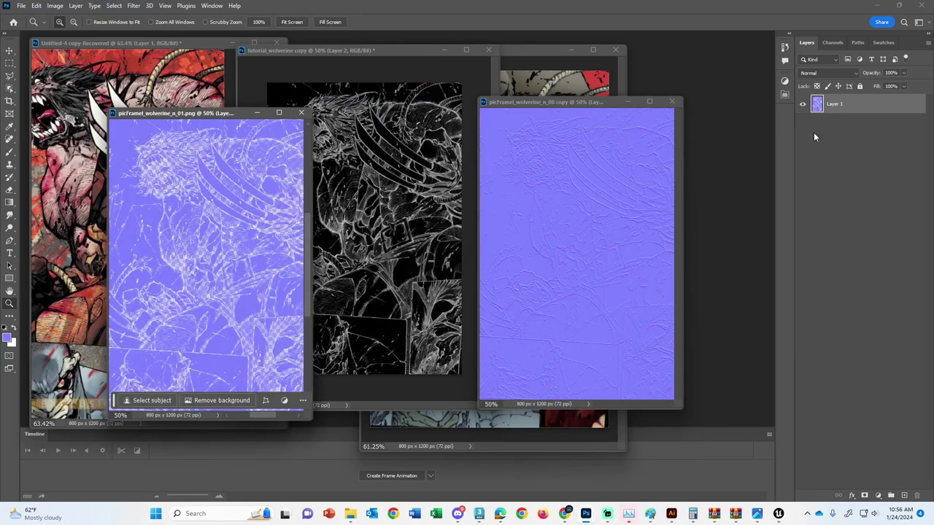
left_click(577, 216)
left_click(854, 346)
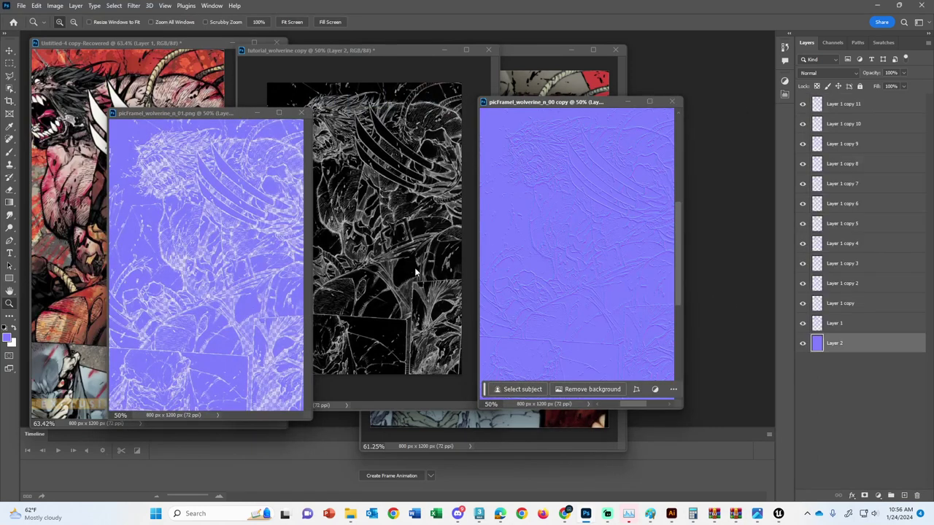
key("v")
left_click_drag(485, 252, 219, 248)
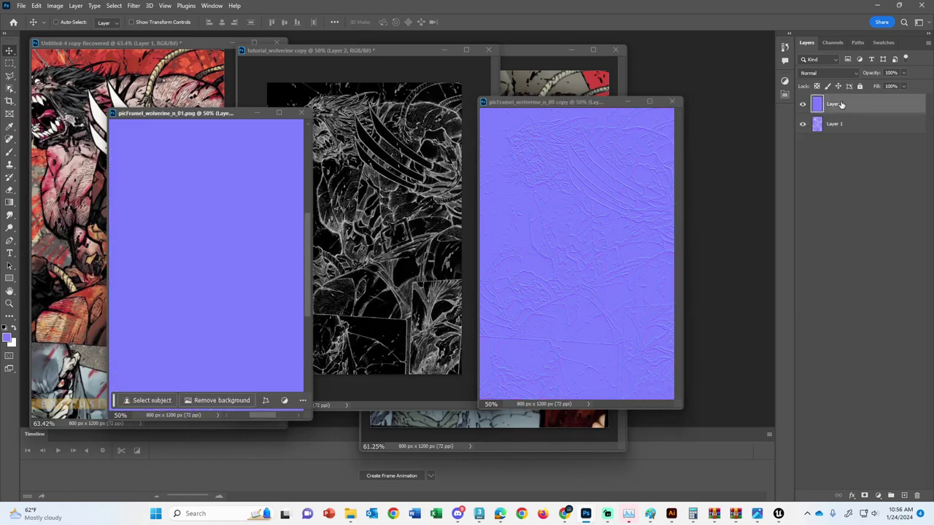
left_click_drag(840, 105, 846, 144)
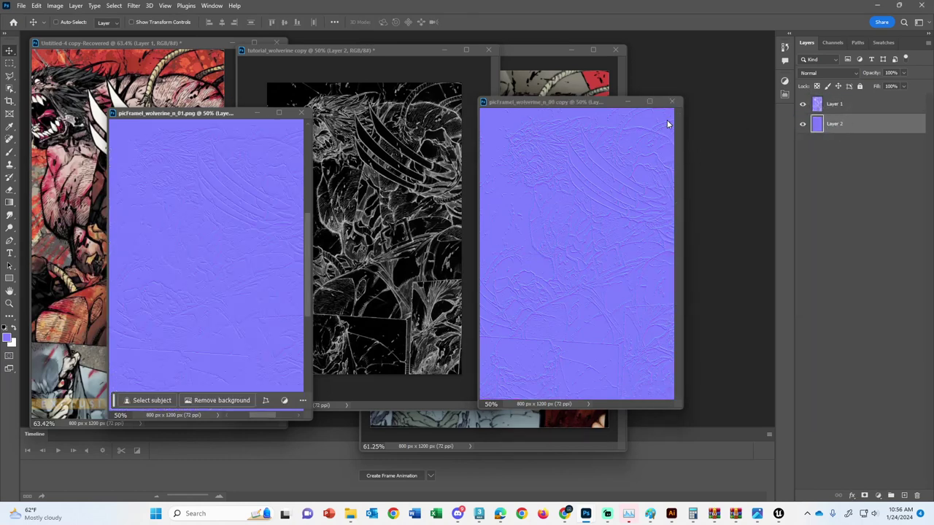
left_click(671, 102)
left_click(460, 191)
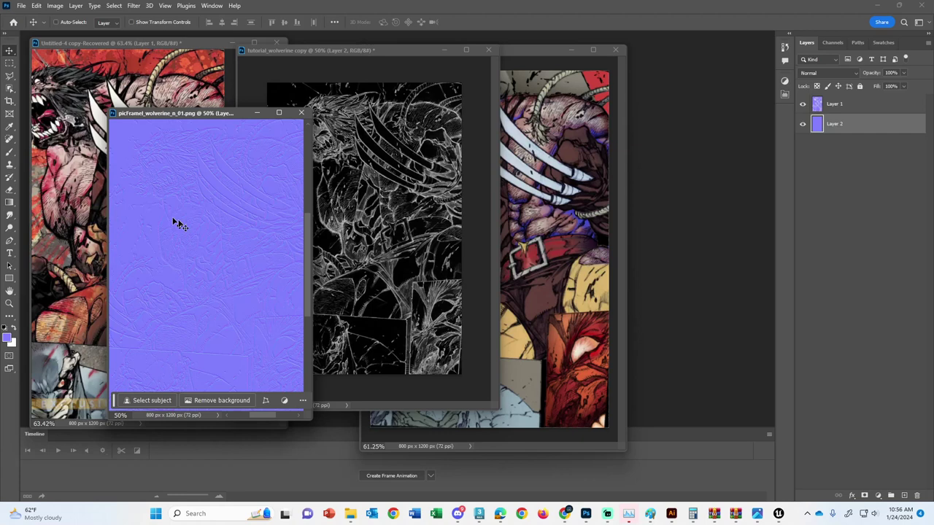
Step: Stack duplicates of Layer 1 in n_01, flatten the image and save it
key("z")
right_click(199, 244)
left_click(210, 247)
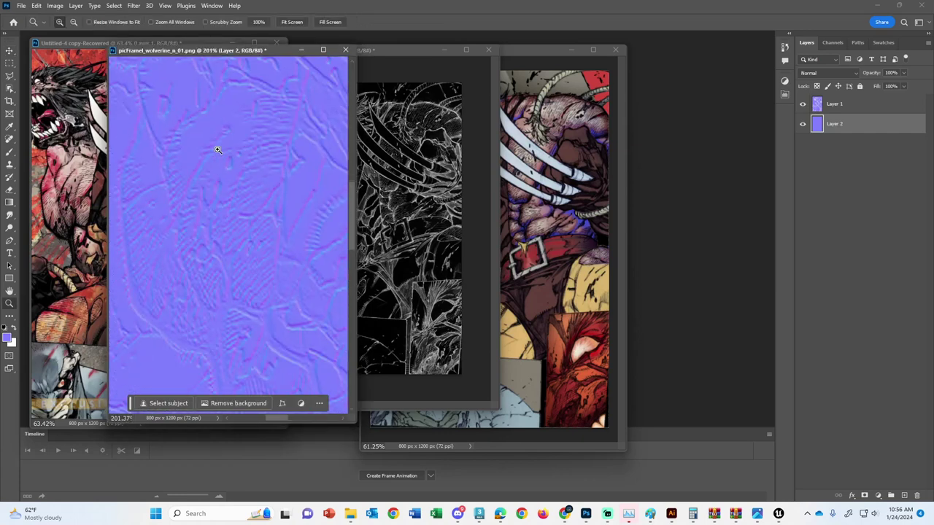
left_click(836, 111)
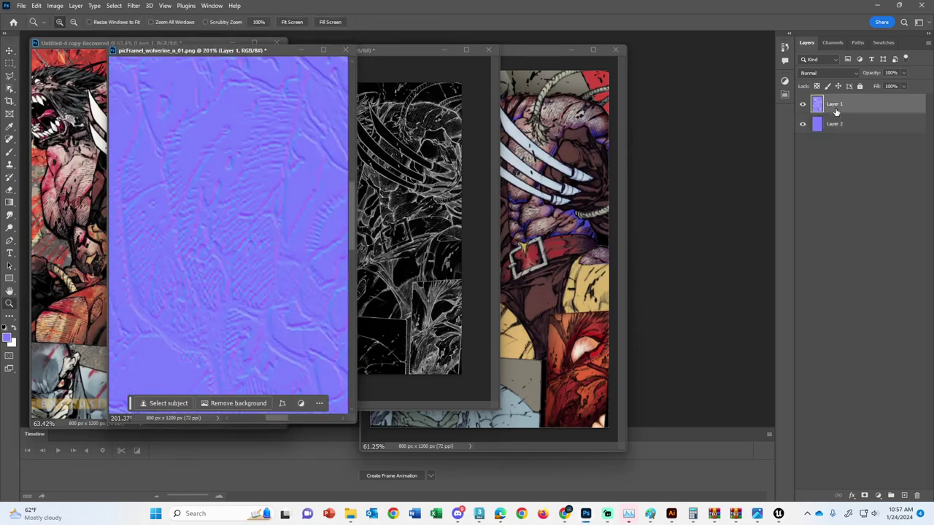
key("ctrl+j")
key("ctrl+j")
key("ctrl+j")
key("ctrl+j")
key("ctrl+j")
key("ctrl+j")
key("ctrl+j")
key("ctrl+j")
key("ctrl+j")
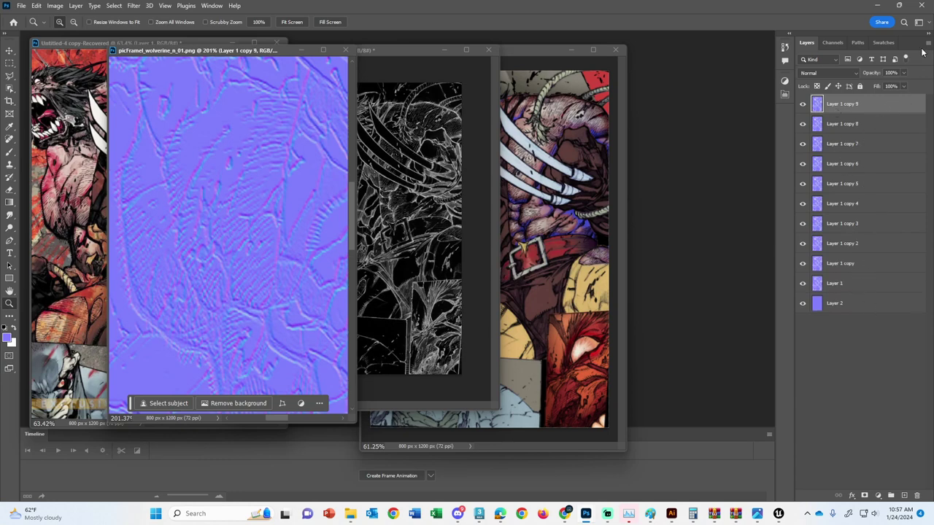
left_click(928, 46)
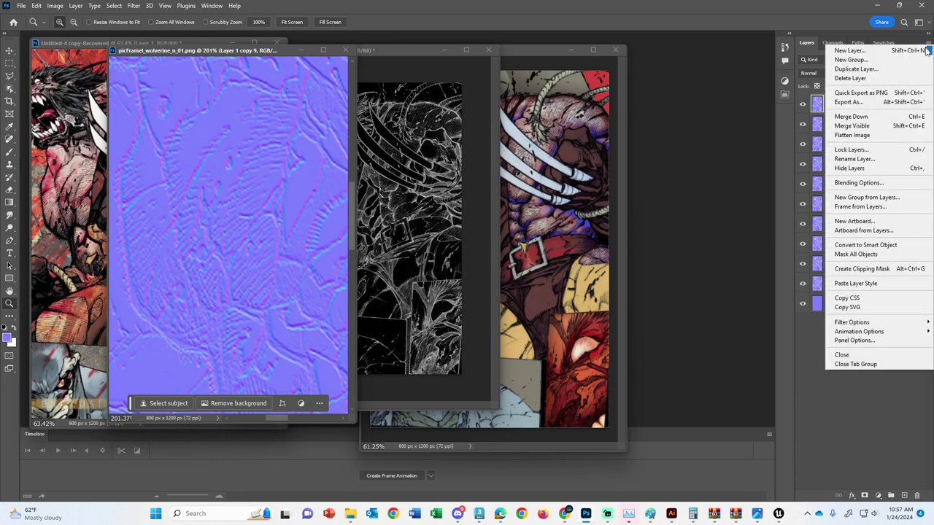
left_click(889, 135)
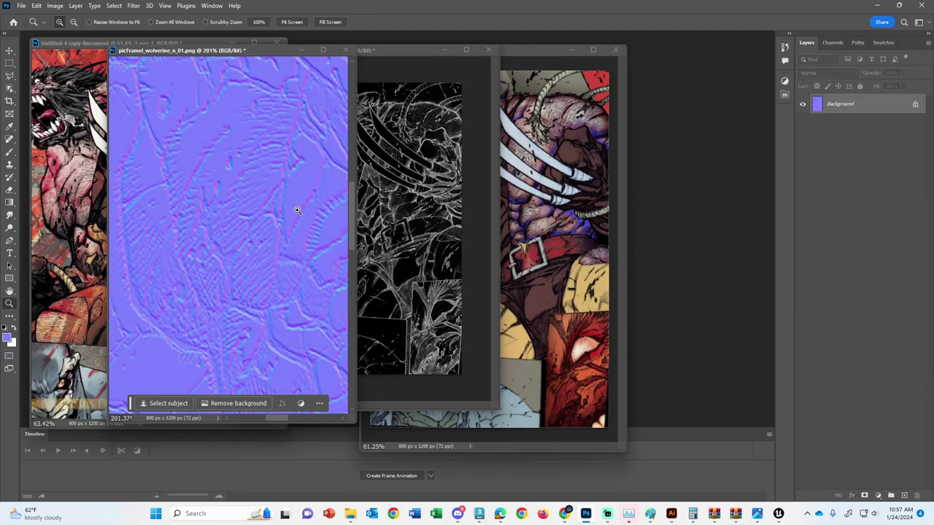
right_click(270, 167)
left_click(282, 174)
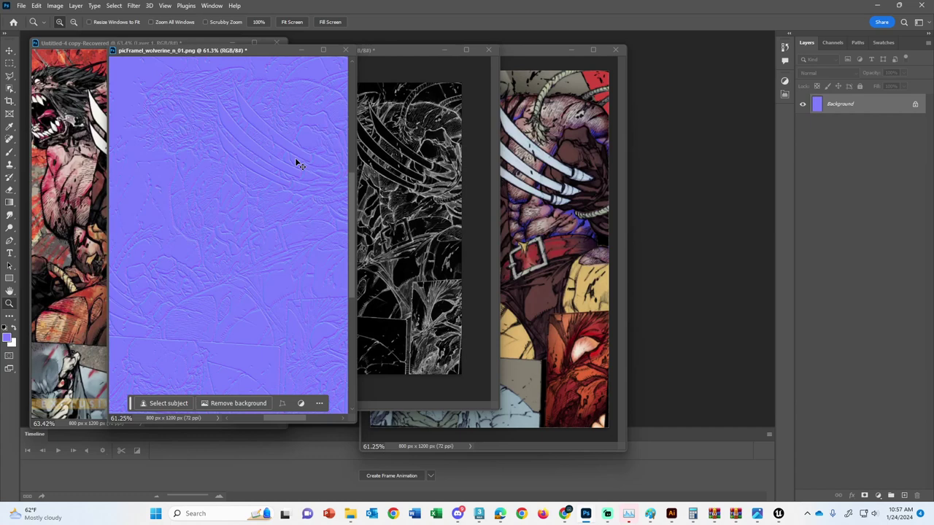
key("ctrl+s")
Step: Close n_01 and the tutorial_wolverine copy without saving its changes
left_click(346, 51)
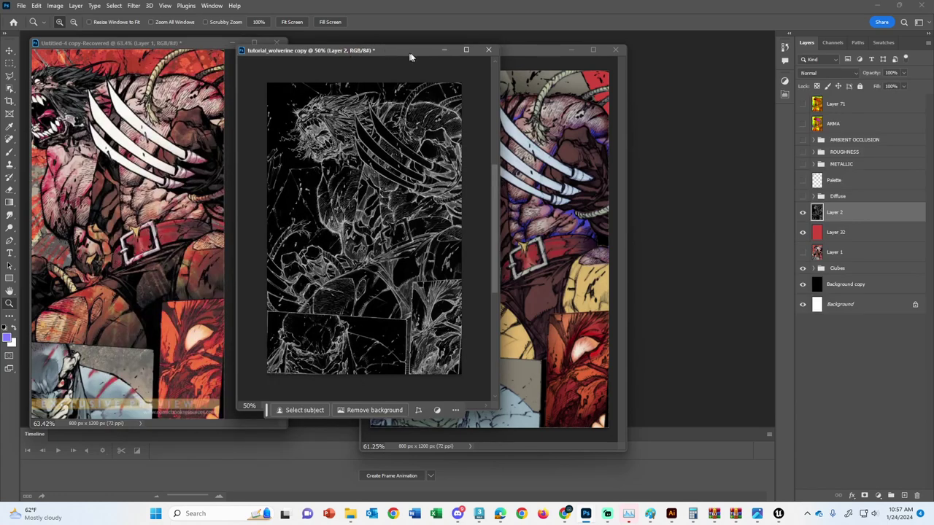
left_click(483, 52)
left_click(468, 191)
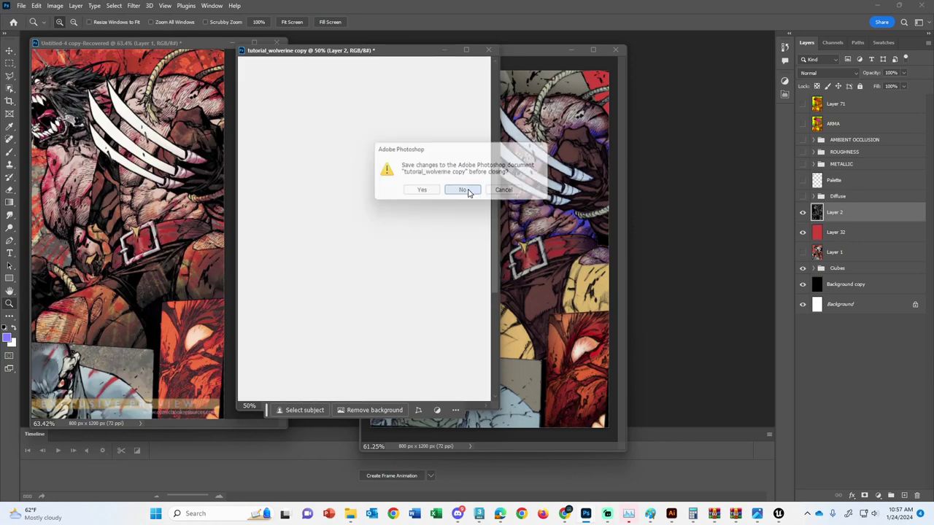
left_click_drag(477, 52, 419, 66)
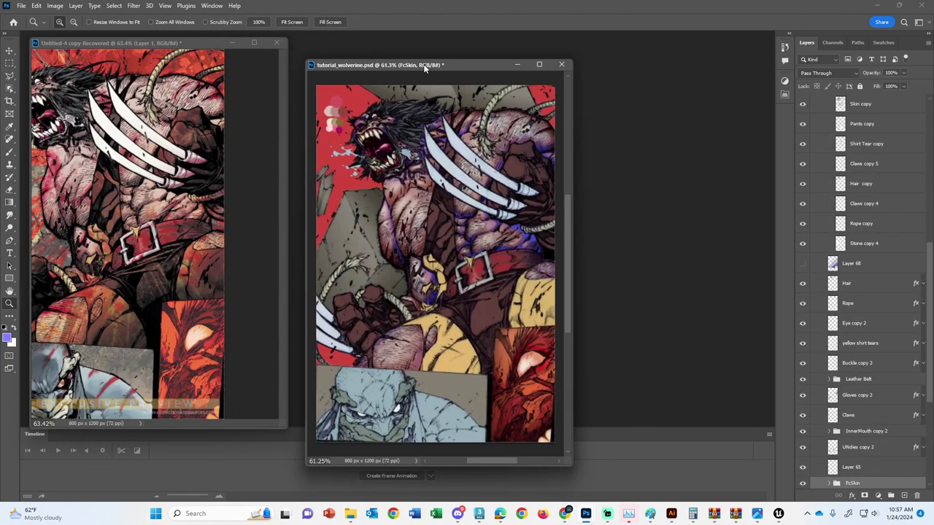
Step: Upload picFramel_wolverine_n_00 and n_01 into the 2024-spring-3d-model-2 Discord channel
key("ctrl+s")
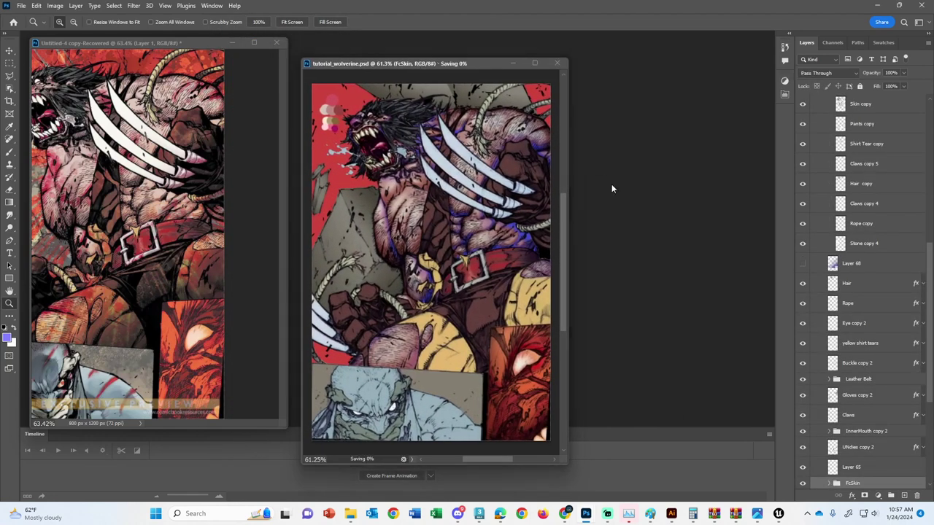
key("ctrl+o")
left_click(327, 86)
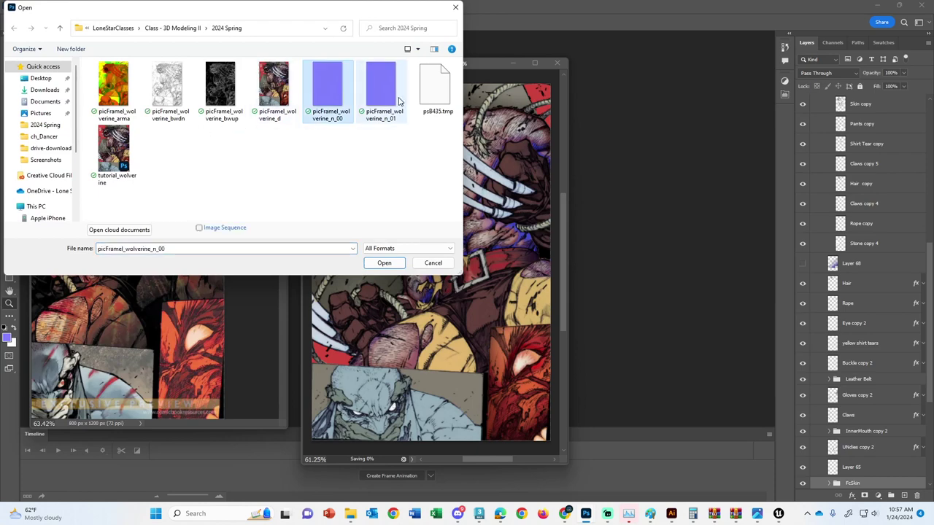
left_click(381, 86, "ctrl")
left_click_drag(389, 129, 391, 170)
key("alt+Tab")
key("alt+Tab")
key("alt+Tab")
key("alt+Tab")
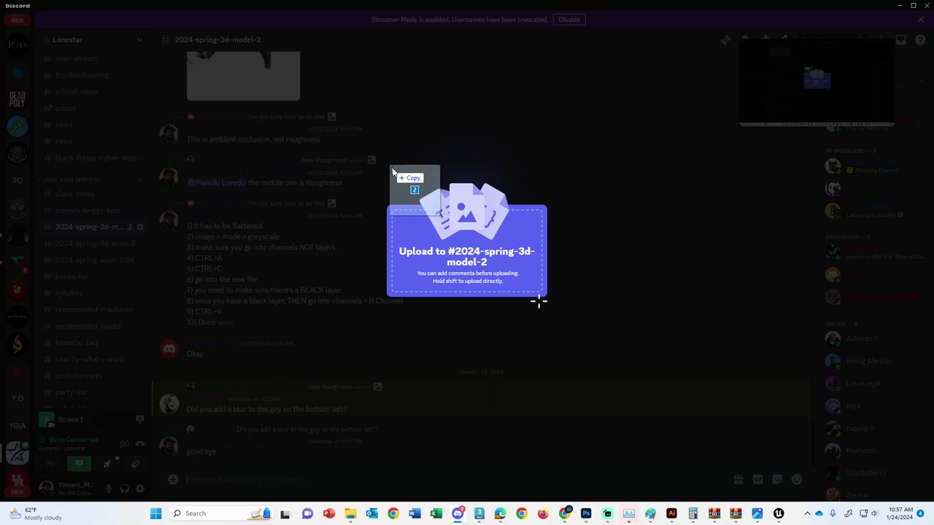
left_click_drag(393, 171, 561, 345)
key("Return")
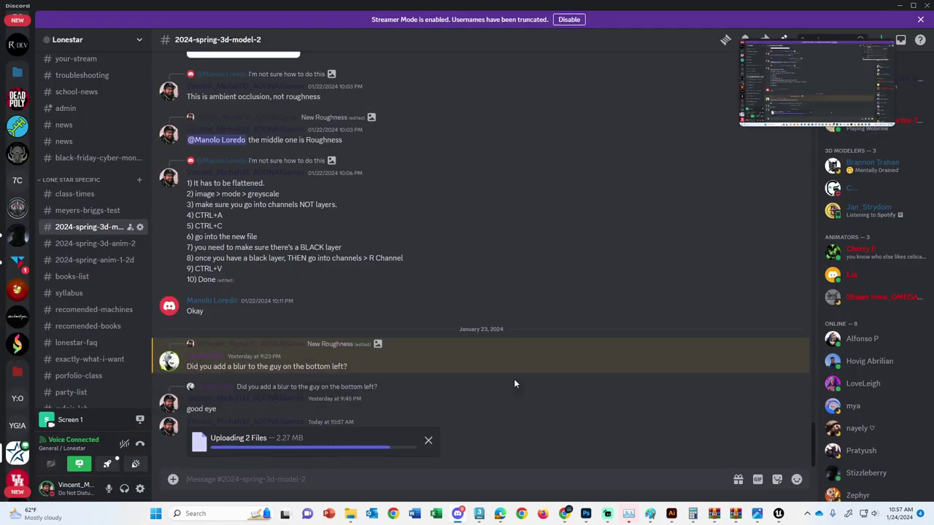
Step: Draw a standard-primitive Plane beside the figure in the Front view
left_click(480, 514)
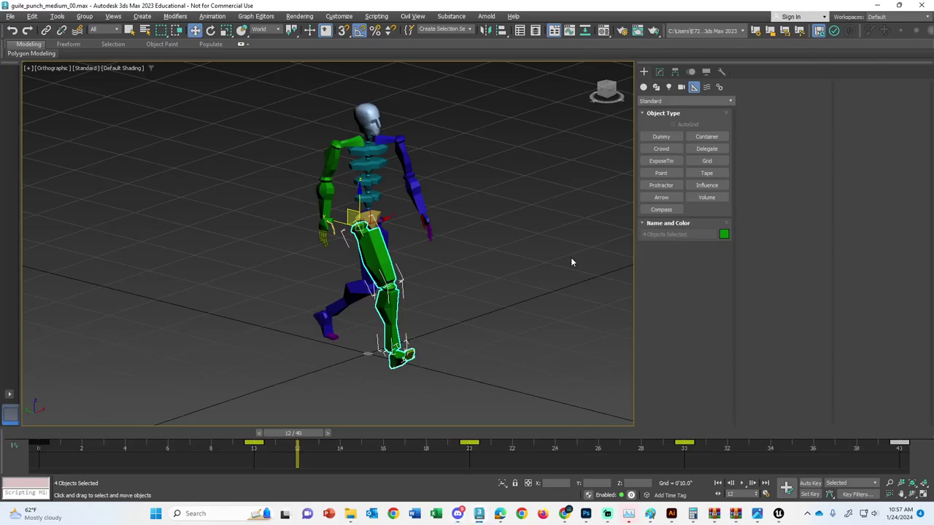
middle_click_drag(571, 257, 525, 267, "alt")
key("f")
scroll(450, 273, "down", 3)
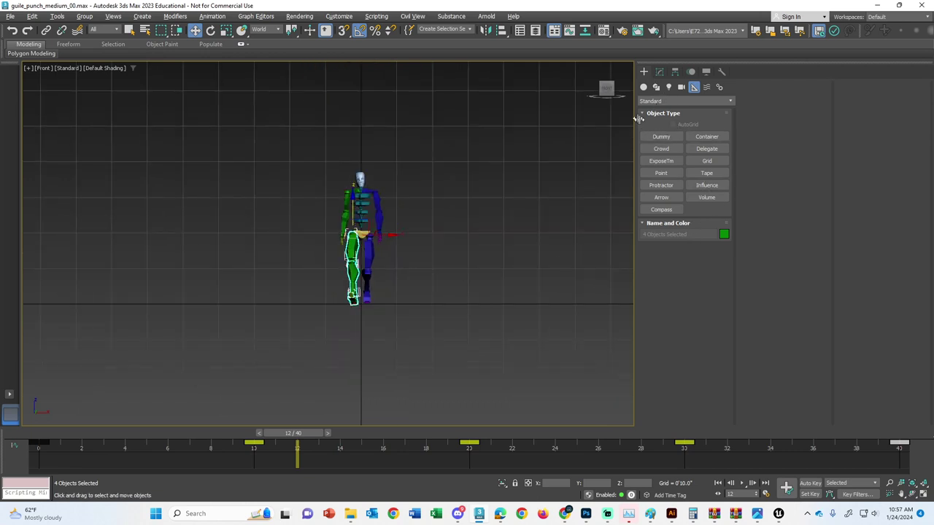
left_click(643, 87)
left_click(704, 185)
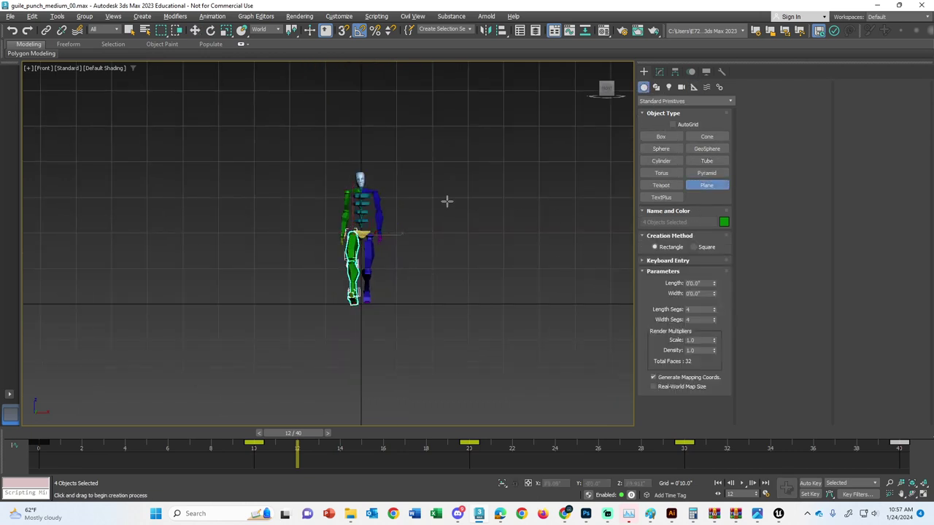
left_click_drag(446, 200, 535, 339)
Step: Reduce the plane to 1 length and 1 width segment and open the Material Editor
left_click(659, 70)
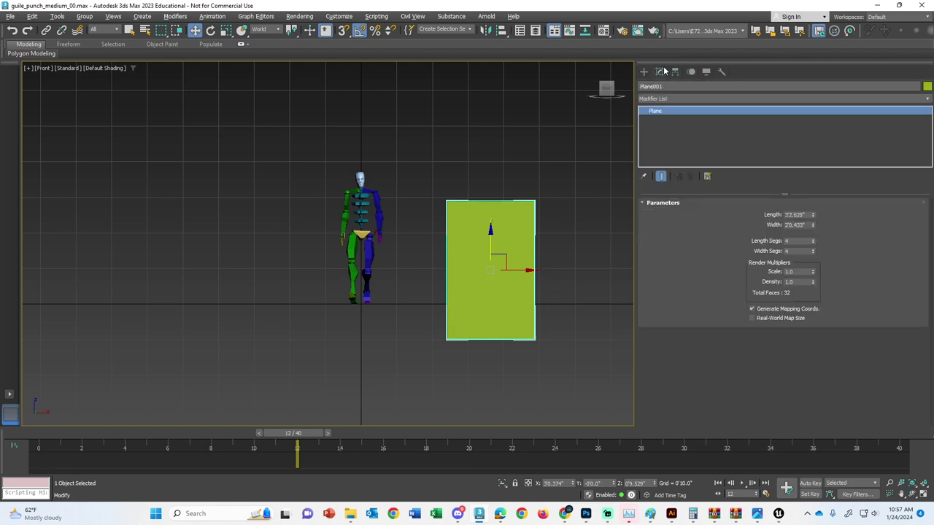
right_click(714, 242)
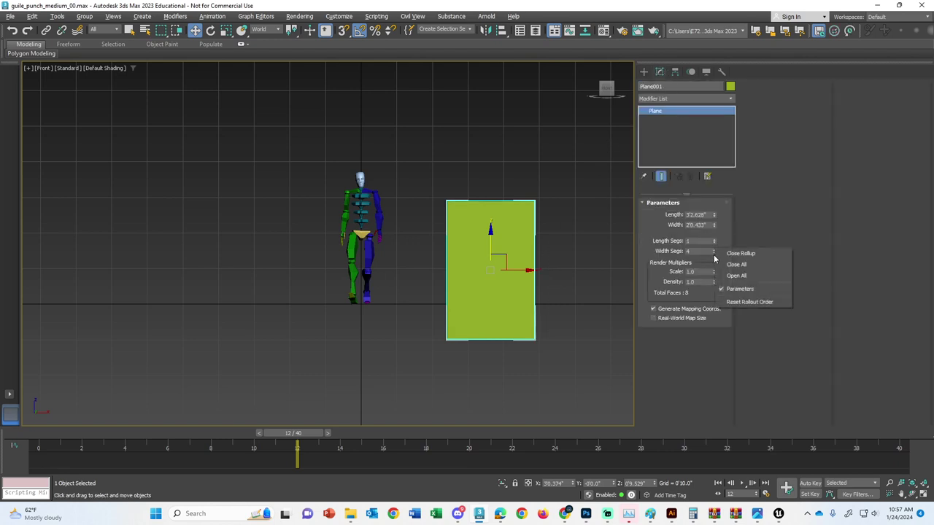
left_click(723, 245)
middle_click_drag(529, 247, 503, 271)
left_click(603, 30)
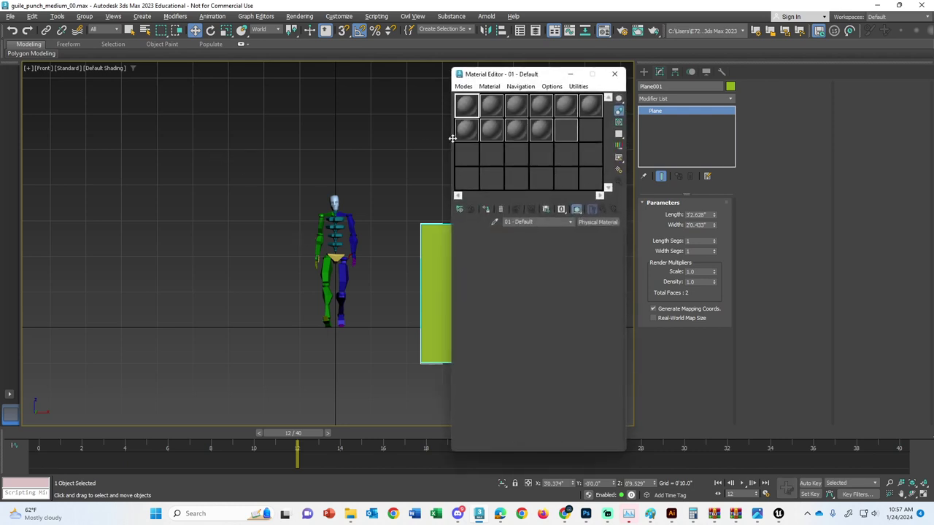
Step: Assign material slot 19 - Default Physical Material to the plane and choose a Base Color map
left_click(471, 186)
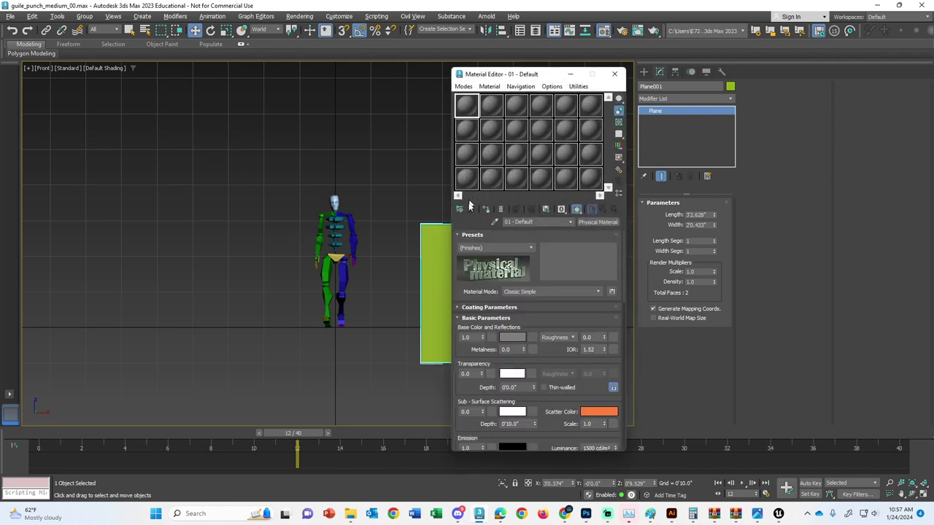
left_click(484, 209)
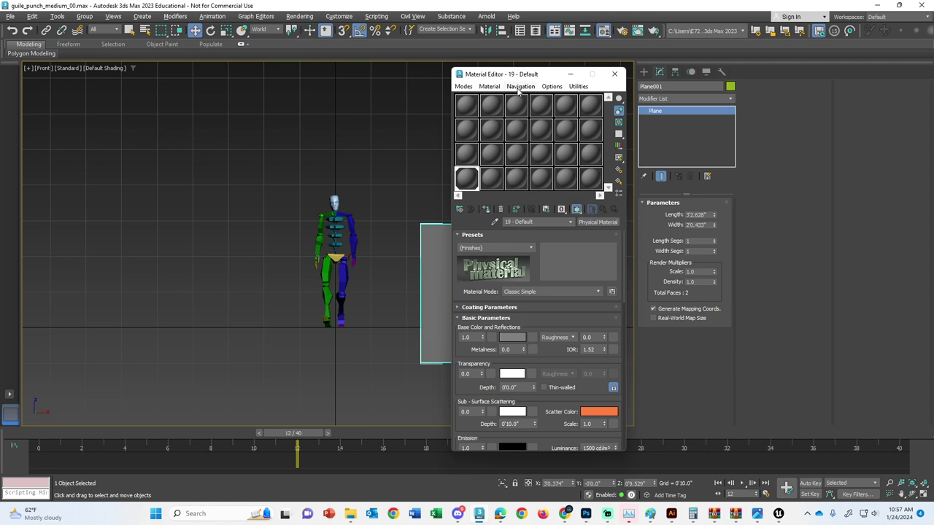
left_click_drag(515, 74, 193, 65)
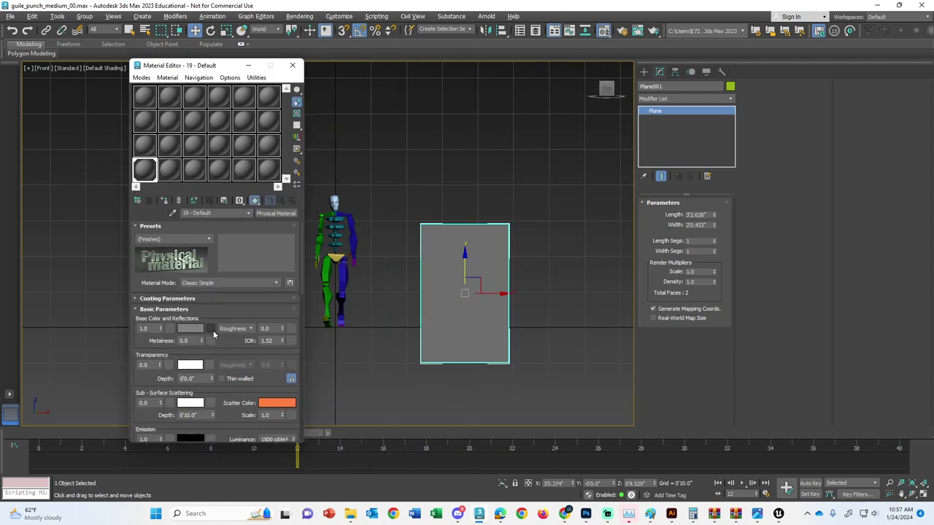
left_click(212, 330)
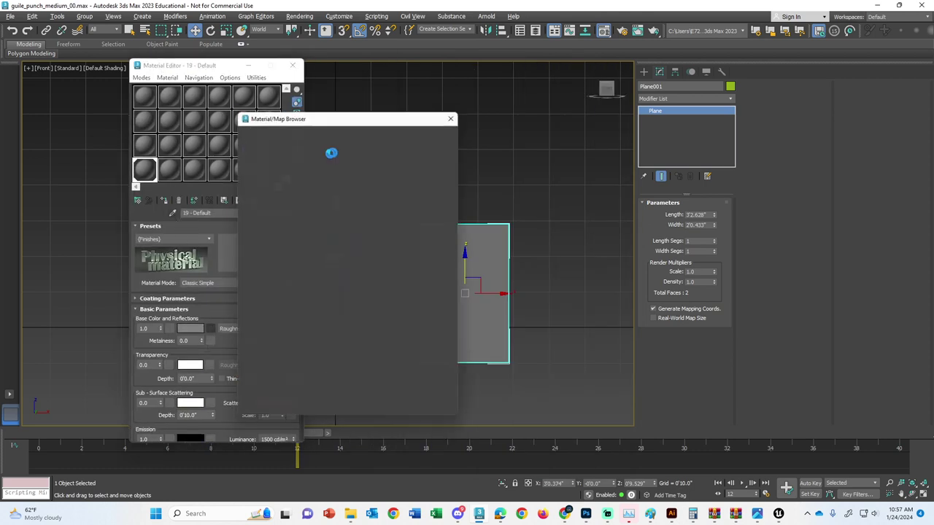
Step: Pick Bitmap and load picFramel_wolverine_n_00.png from the 2024 Spring folder as base colour
type("bit")
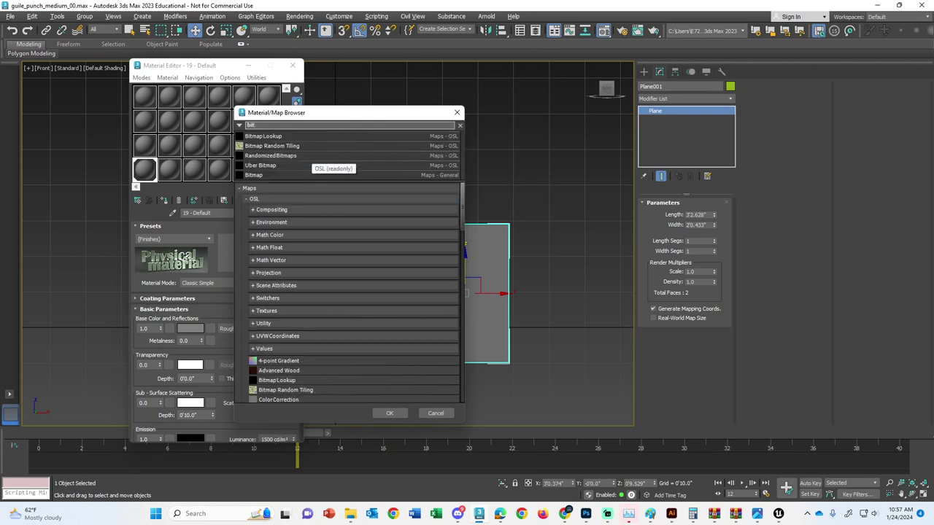
double_click(263, 175)
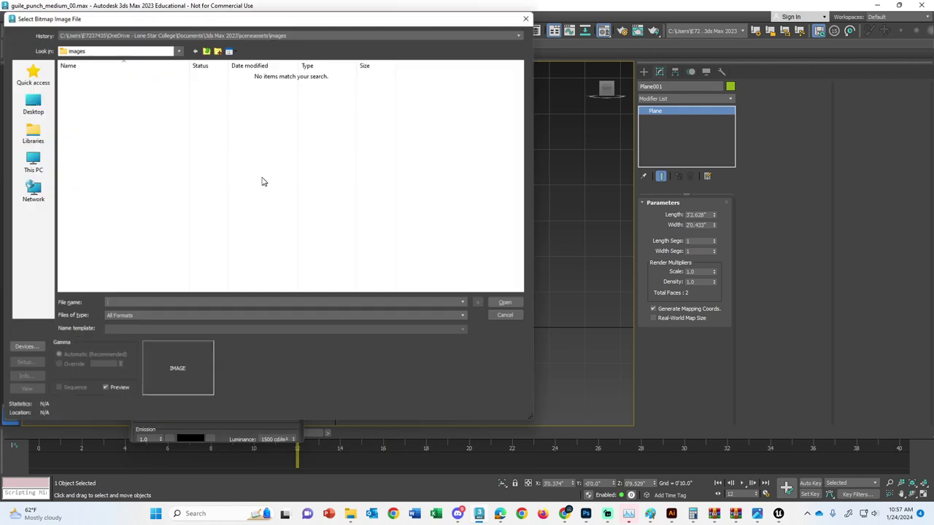
left_click(190, 35)
left_click(146, 43)
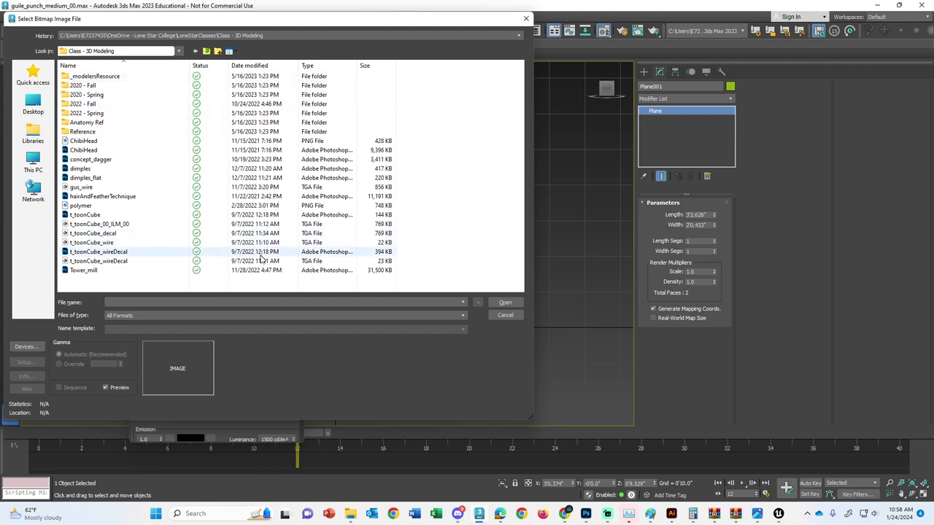
key("alt+Tab")
key("alt+Tab")
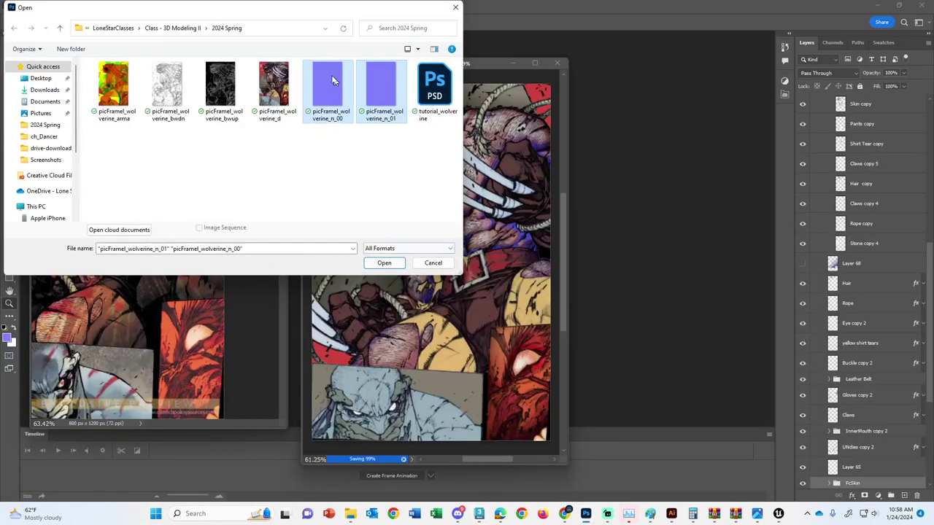
left_click(266, 29)
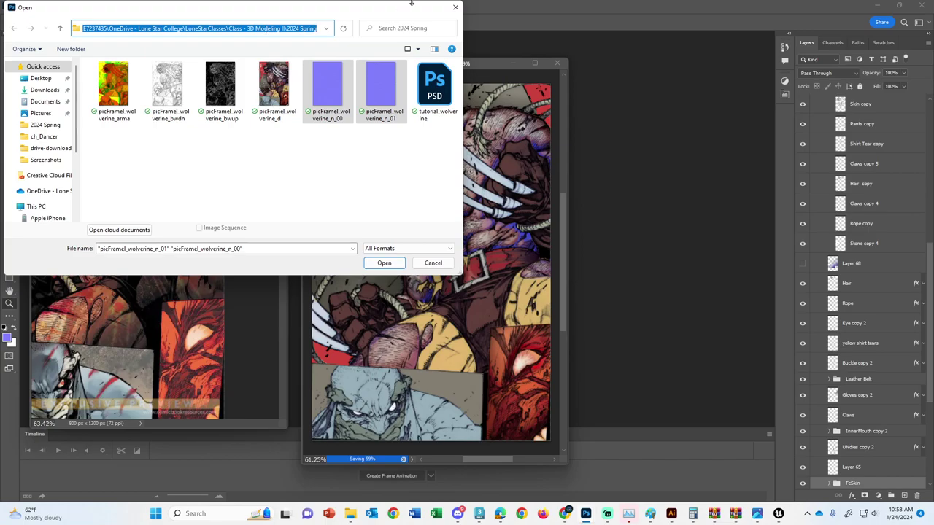
left_click(455, 8)
key("alt+Tab")
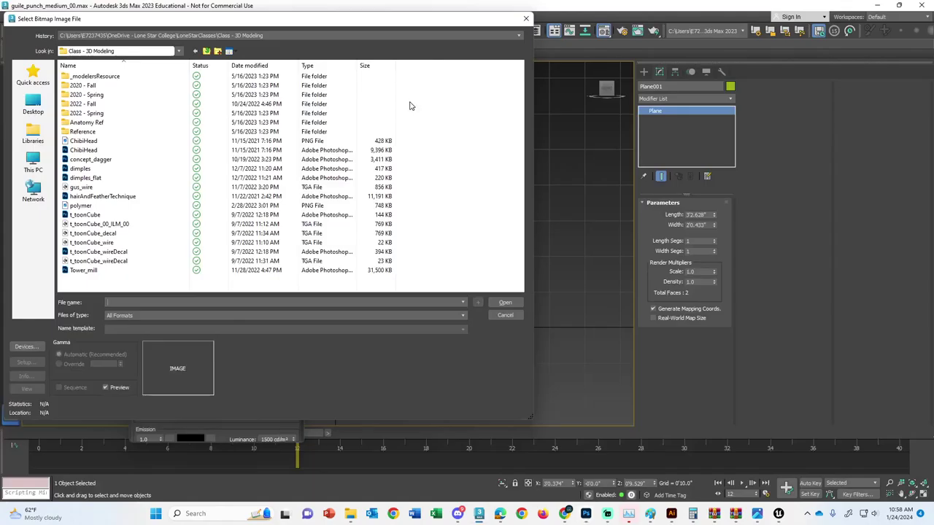
double_click(309, 224)
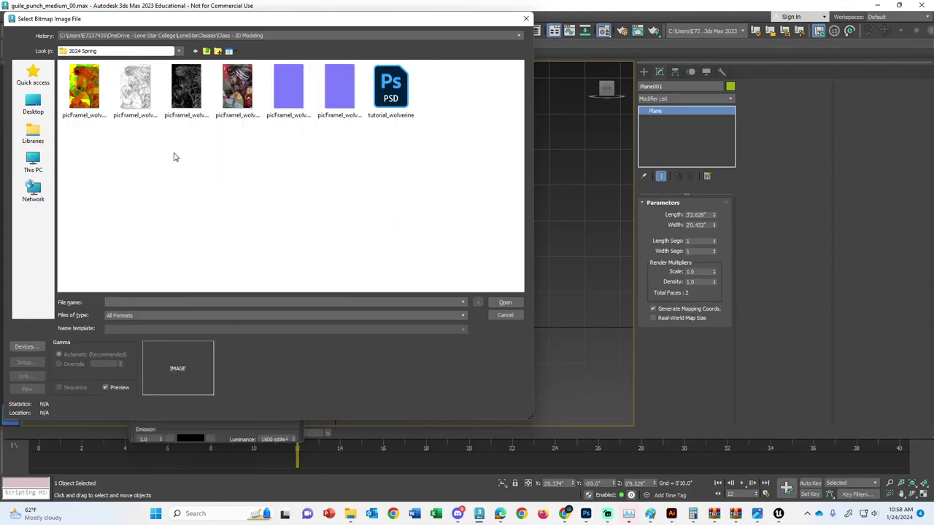
double_click(289, 88)
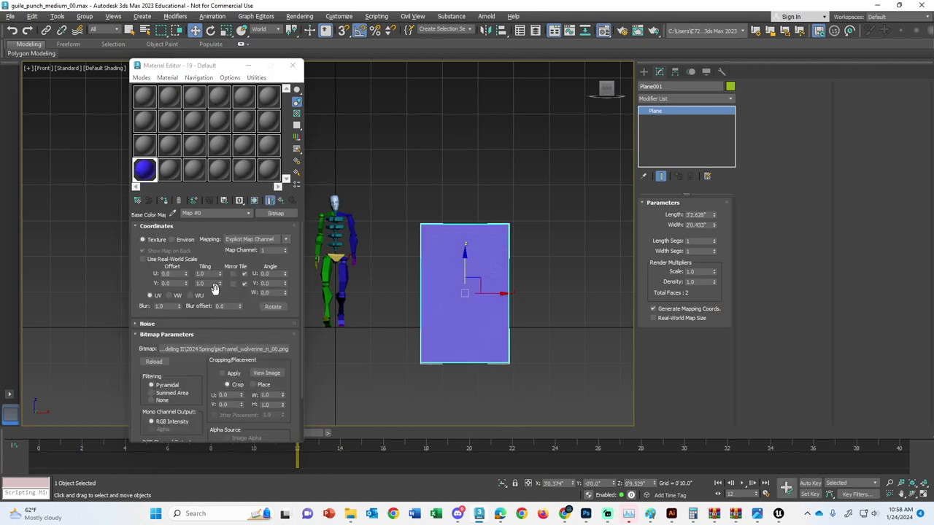
Step: Check the loaded bitmap preview and resize Plane001 to 12' length and 8' width
left_click(265, 372)
right_click(150, 178)
right_click_drag(149, 177, 147, 177)
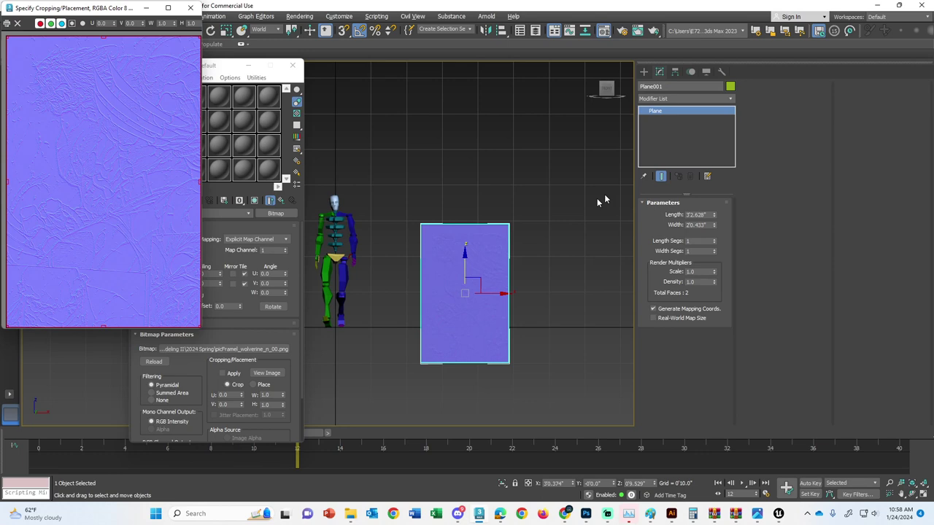
left_click(684, 218)
double_click(696, 215)
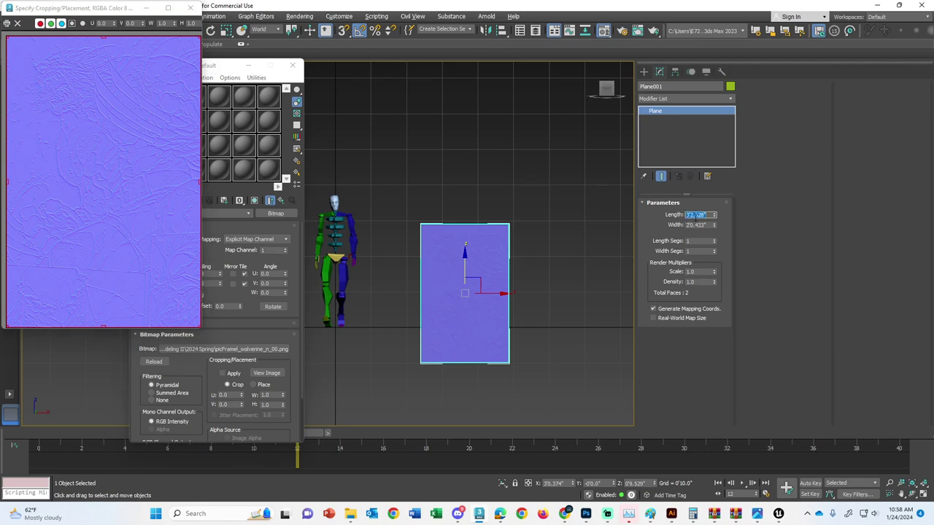
type("12'0")
key("Tab")
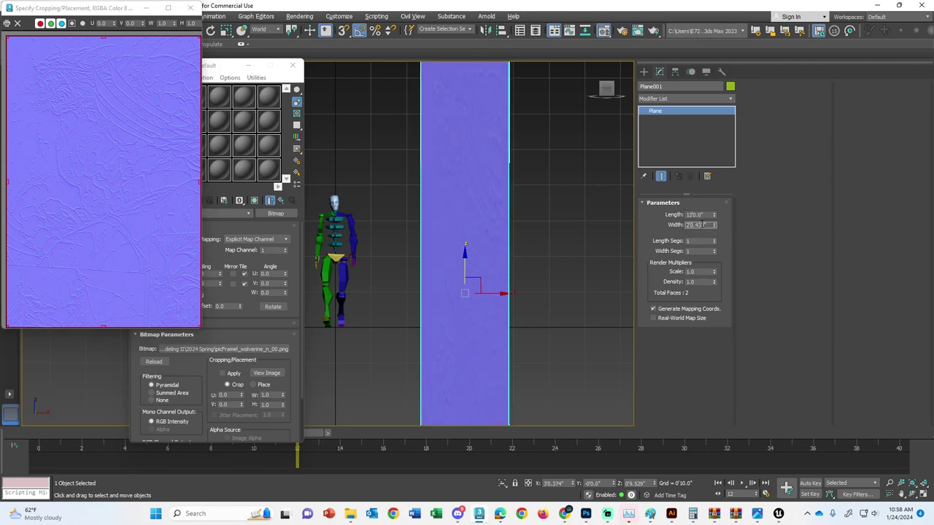
type("8")
key("Return")
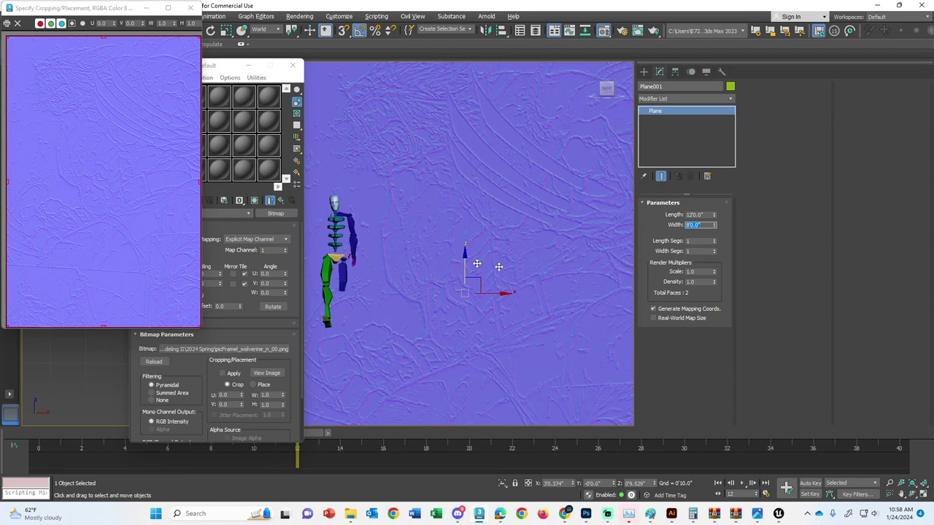
scroll(462, 262, "down", 3)
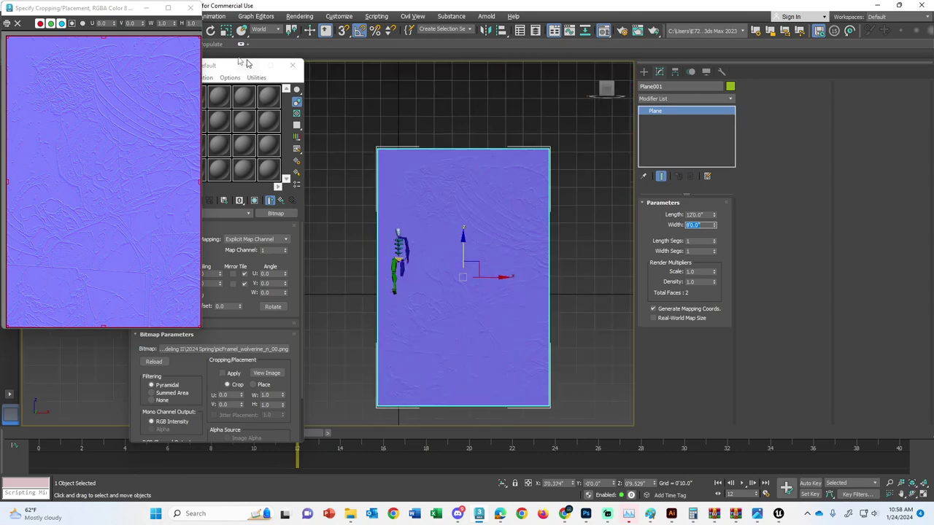
Step: Close the Material Editor and reset Plane001's position to 0,0,0 in the front view
left_click(191, 8)
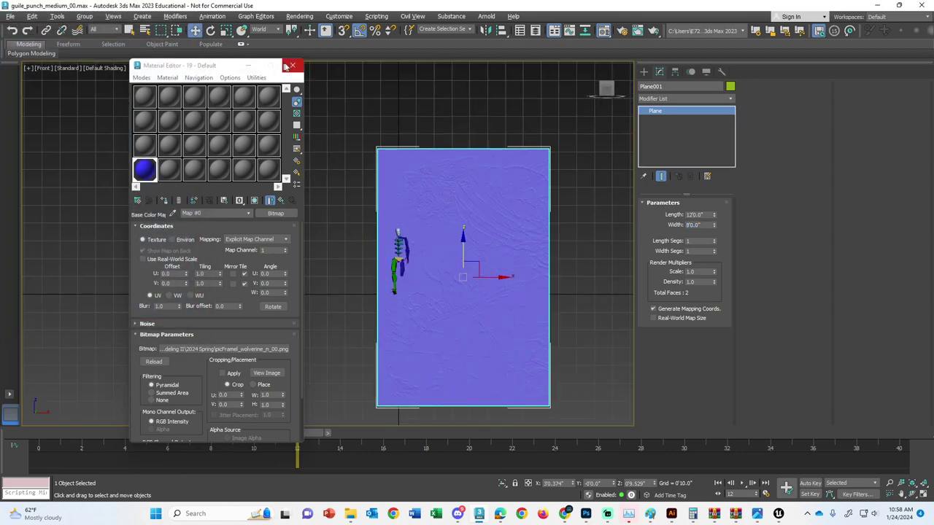
left_click(292, 65)
right_click(195, 30)
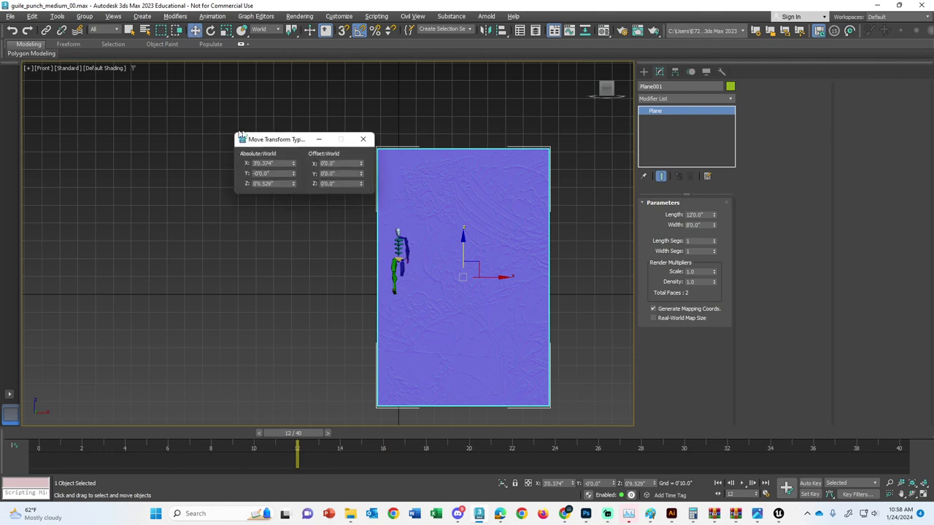
right_click(293, 164)
right_click(292, 173)
right_click(293, 184)
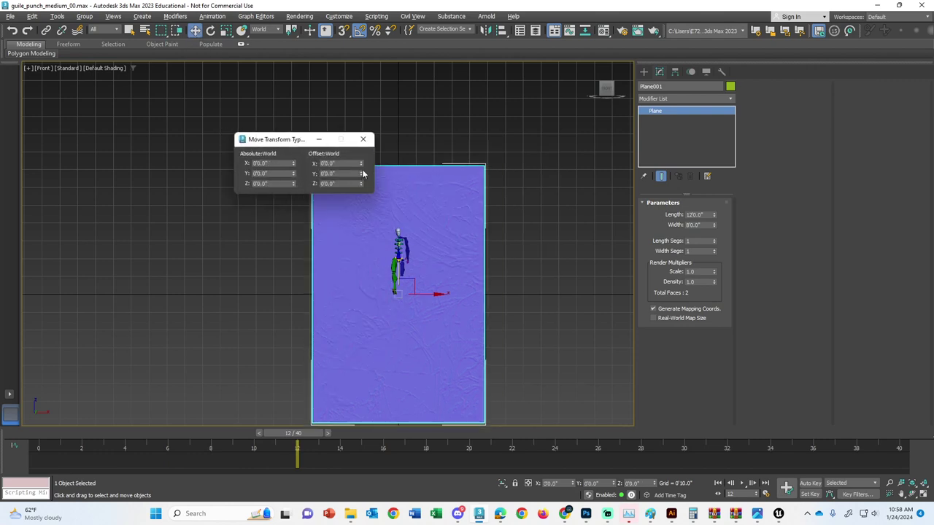
left_click(362, 139)
middle_click_drag(390, 244, 356, 197)
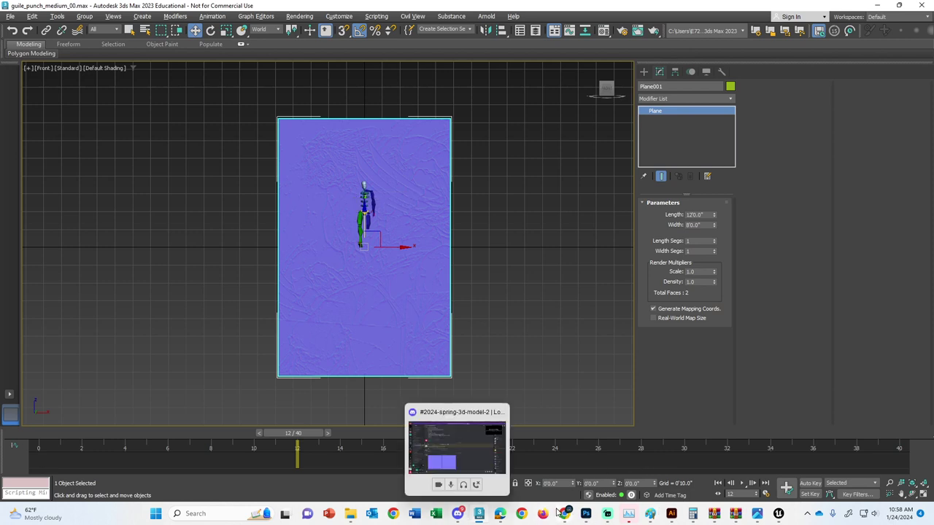
Step: Search Google Images for 'picture frame sizes' and enlarge Frame Destination's standard sizes chart
mouse_move(566, 510)
left_click(576, 480)
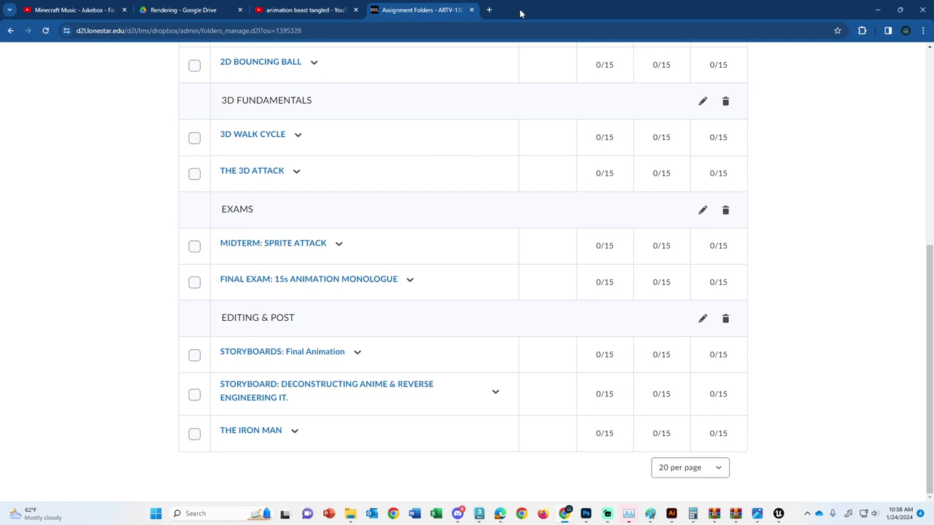
left_click(489, 10)
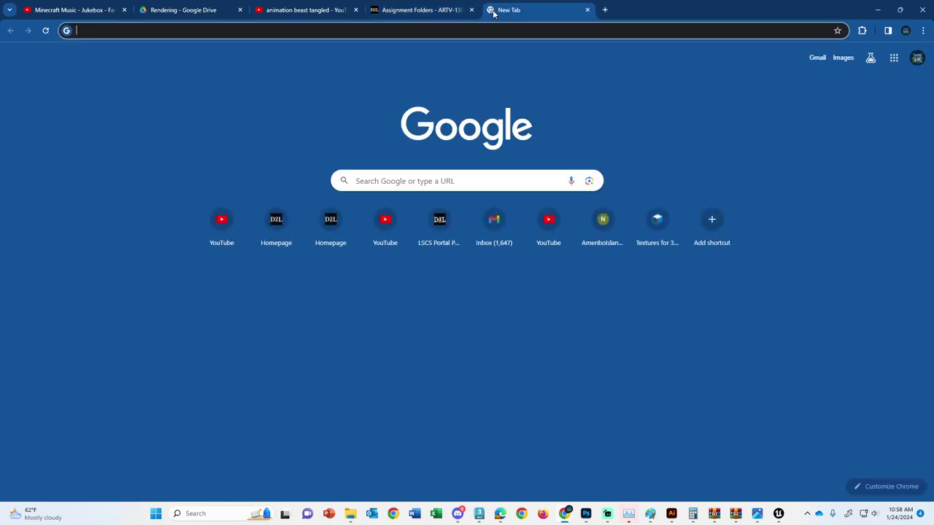
type("pic")
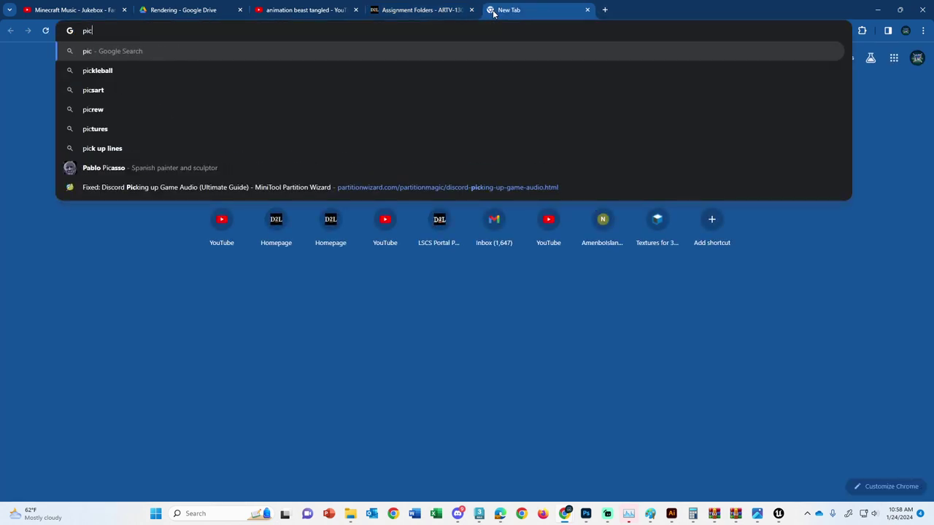
type("tutr ftrsmr")
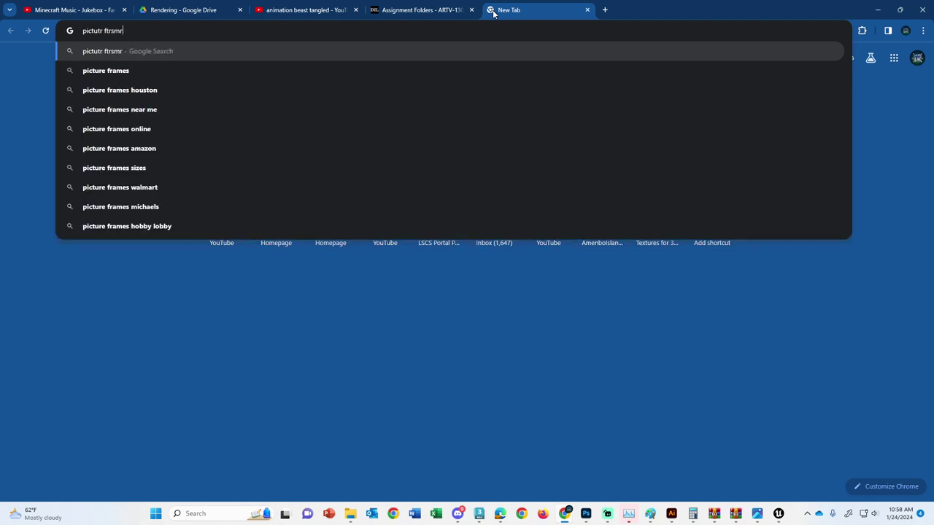
key("BackSpace")
key("BackSpace")
key("BackSpace")
key("BackSpace")
key("BackSpace")
key("BackSpace")
key("BackSpace")
key("BackSpace")
key("BackSpace")
key("BackSpace")
key("BackSpace")
key("BackSpace")
key("BackSpace")
key("BackSpace")
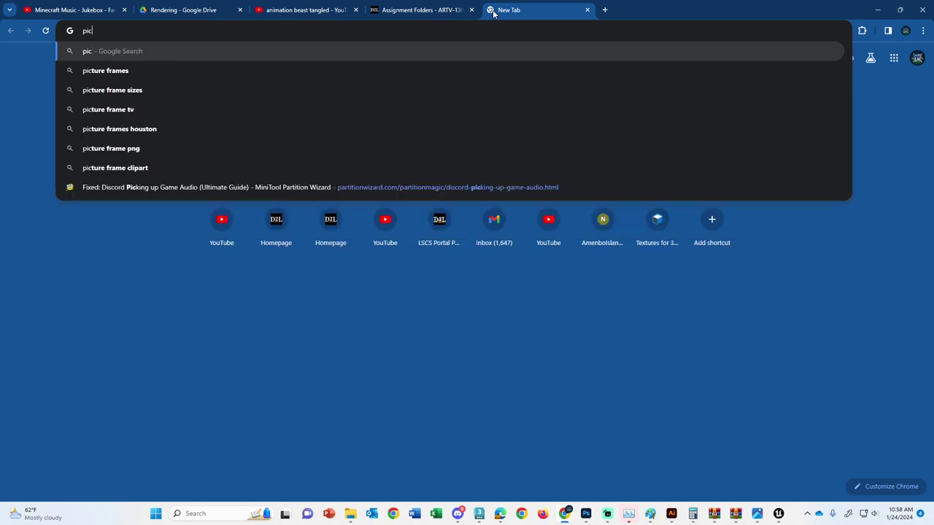
type("picture ")
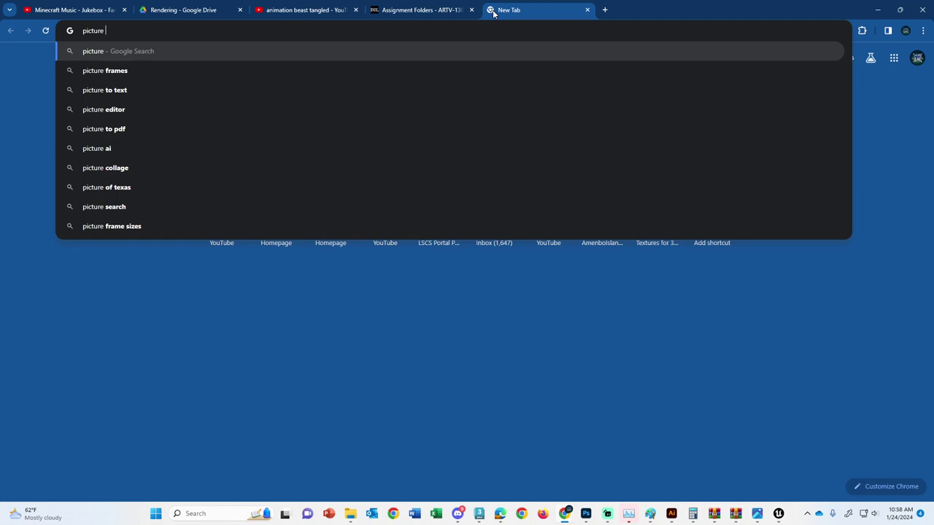
type("frame size")
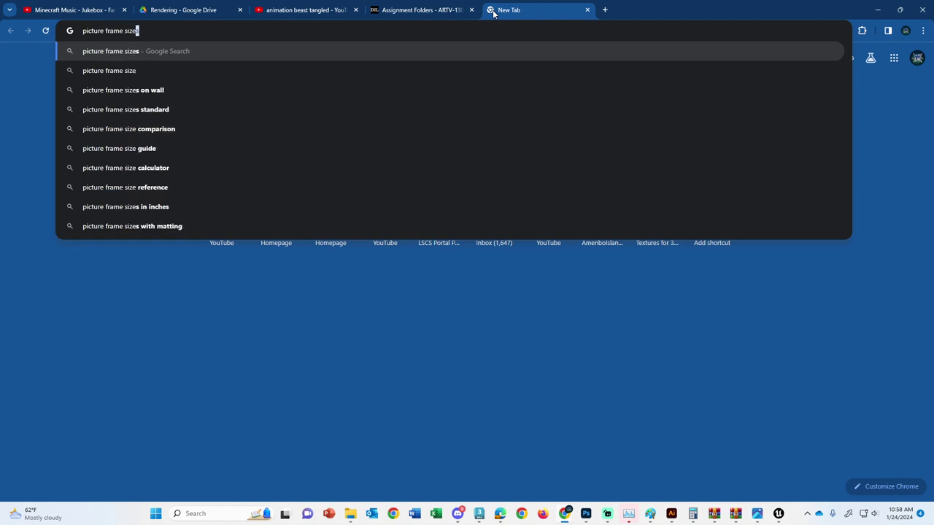
key("Return")
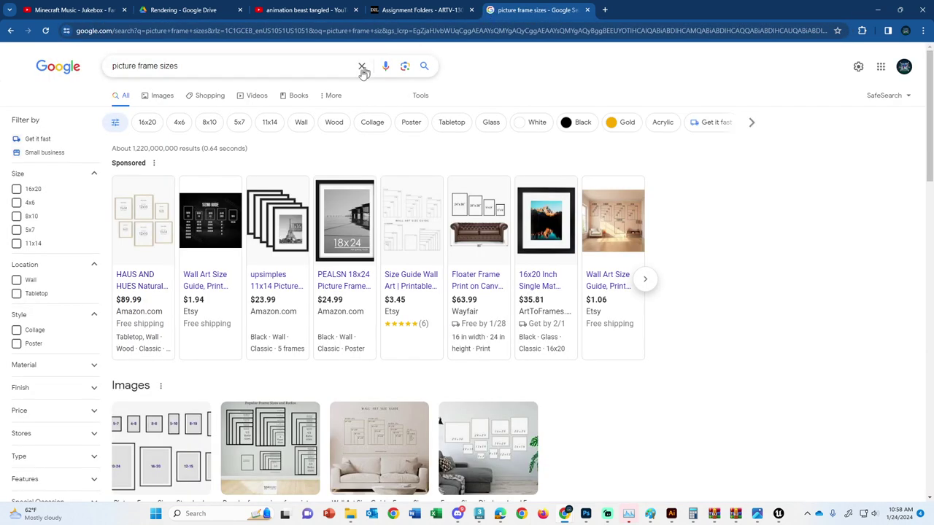
left_click(155, 97)
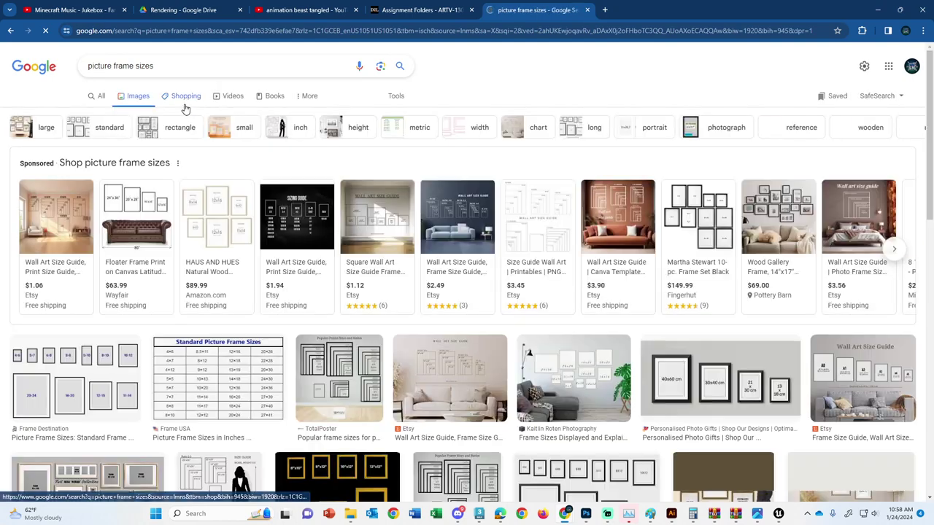
left_click(105, 357)
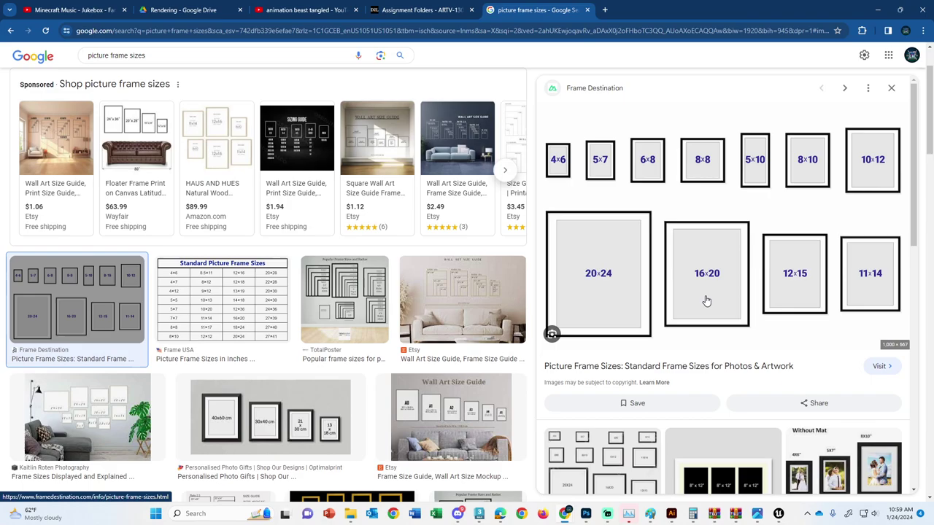
Step: Shift-drag the plane to clone it as Plane002 and enter sizes 20 and 16
key("alt+Tab")
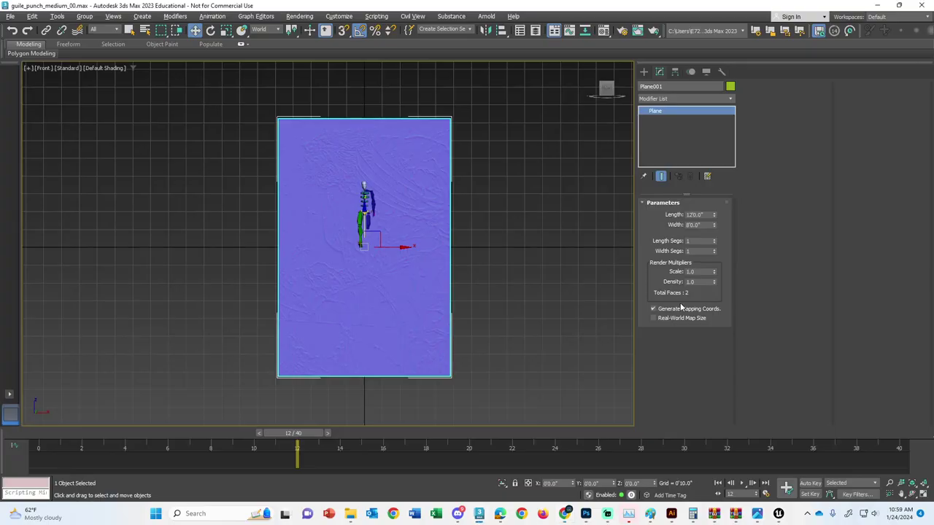
left_click_drag(387, 248, 555, 248, "shift")
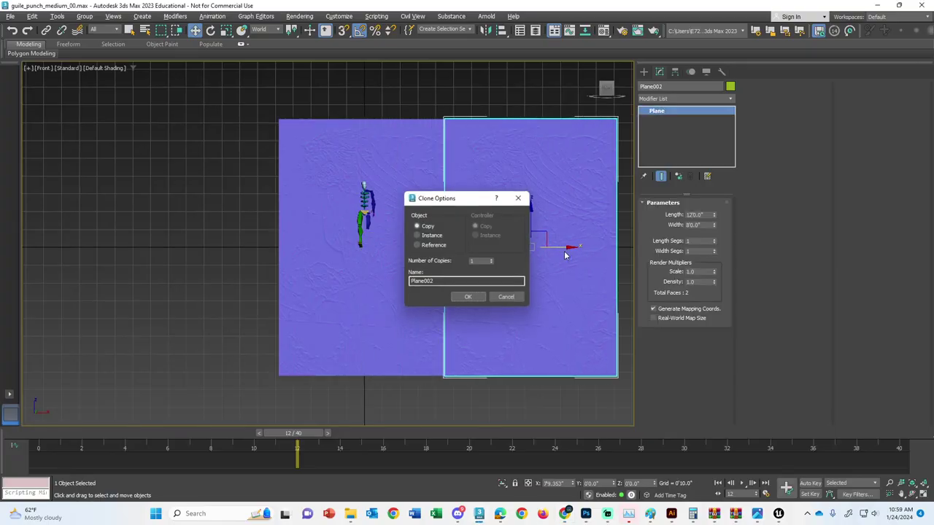
key("Return")
double_click(705, 215)
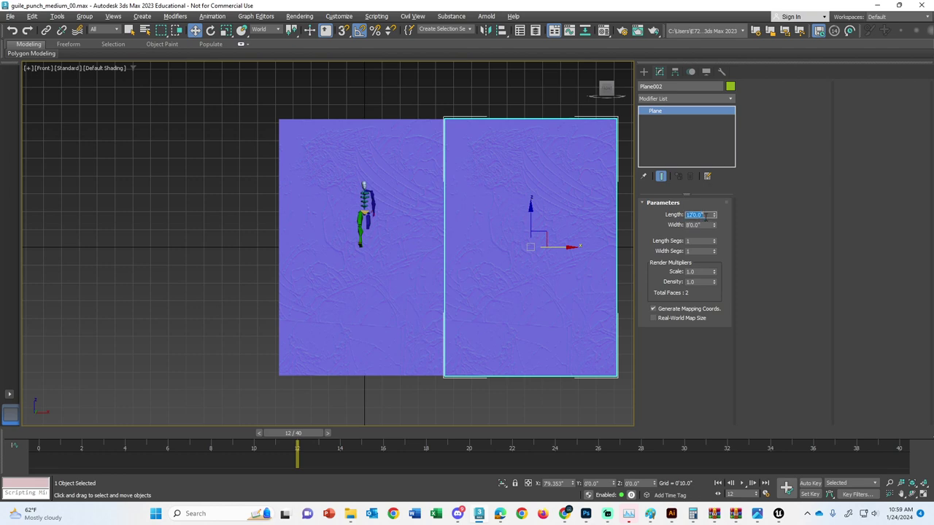
double_click(701, 226)
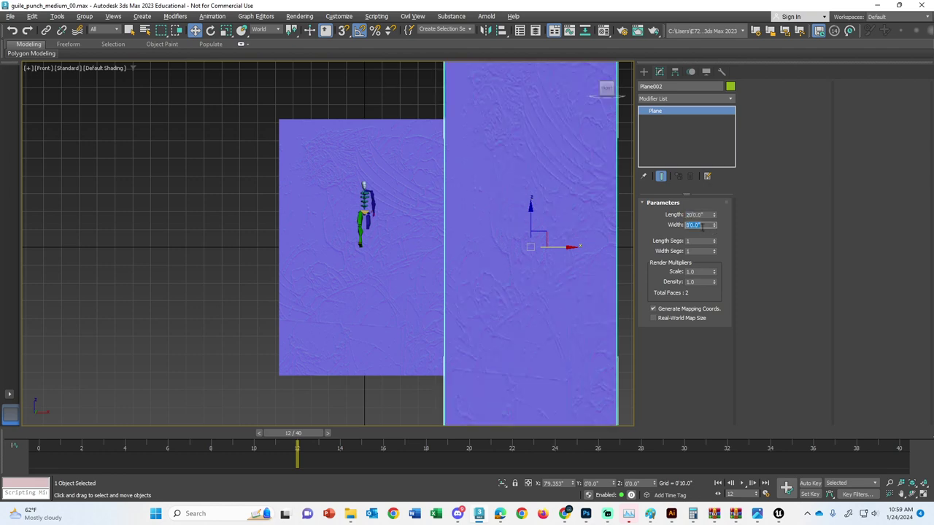
type("20")
key("Return")
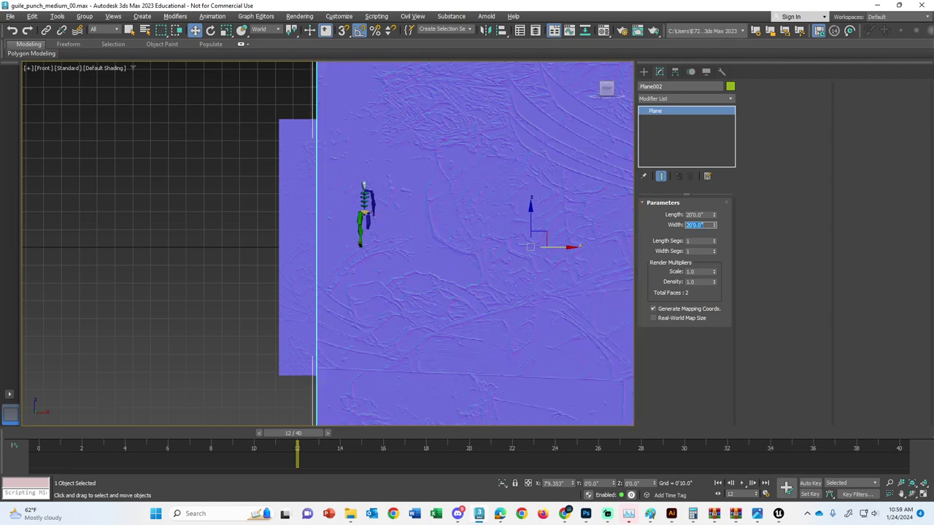
type("16")
key("Return")
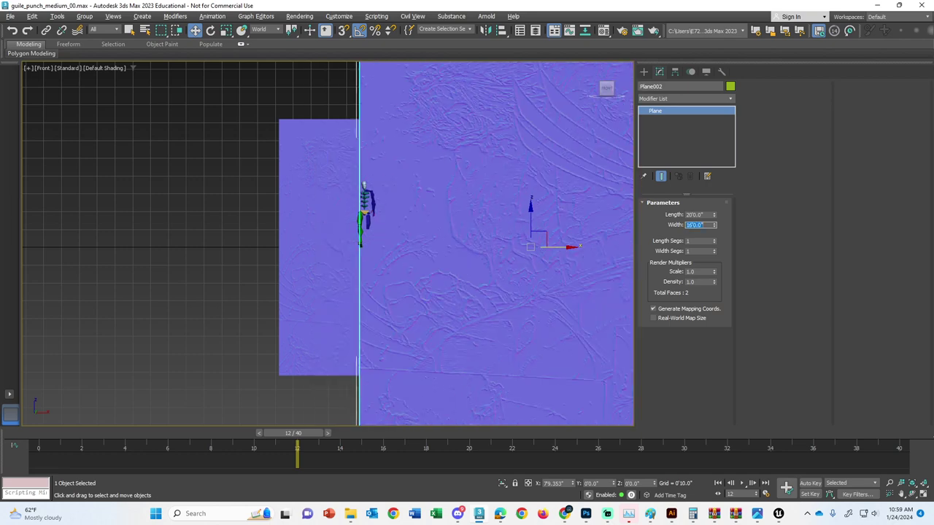
Step: Set the copy's Length to 20" and Width to 16"
scroll(336, 253, "down", 3)
scroll(336, 254, "up", 2)
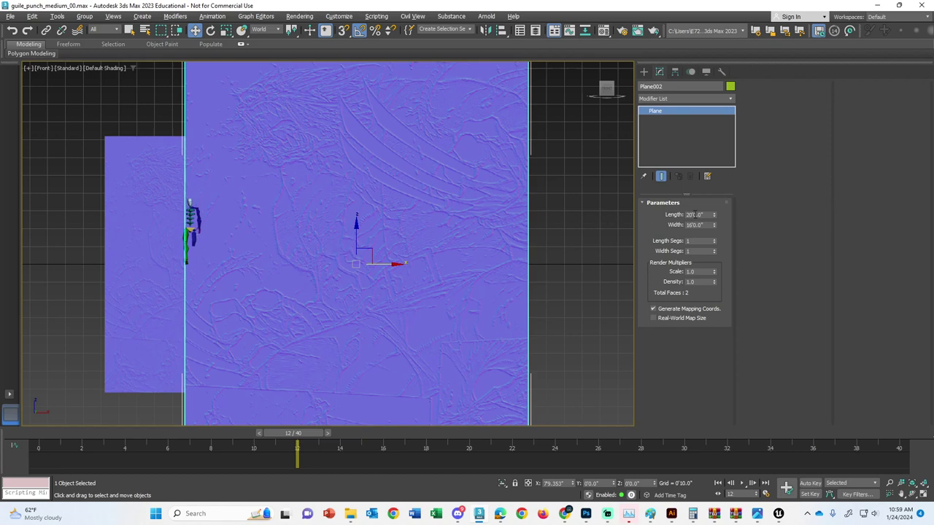
left_click(705, 215)
type("20")
key("Tab")
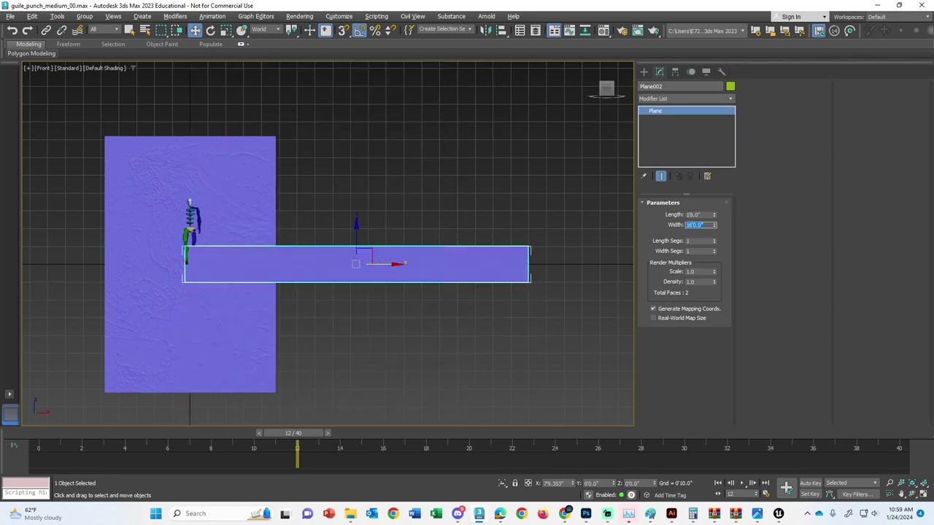
type("16")
key("Return")
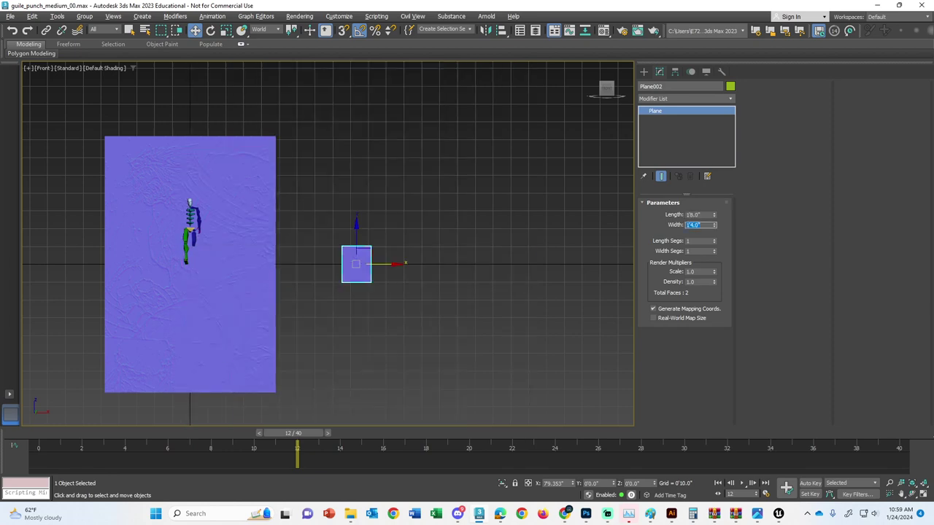
Step: Zero the copy's position so Plane002 sits at the world origin 0,0,0
right_click(195, 30)
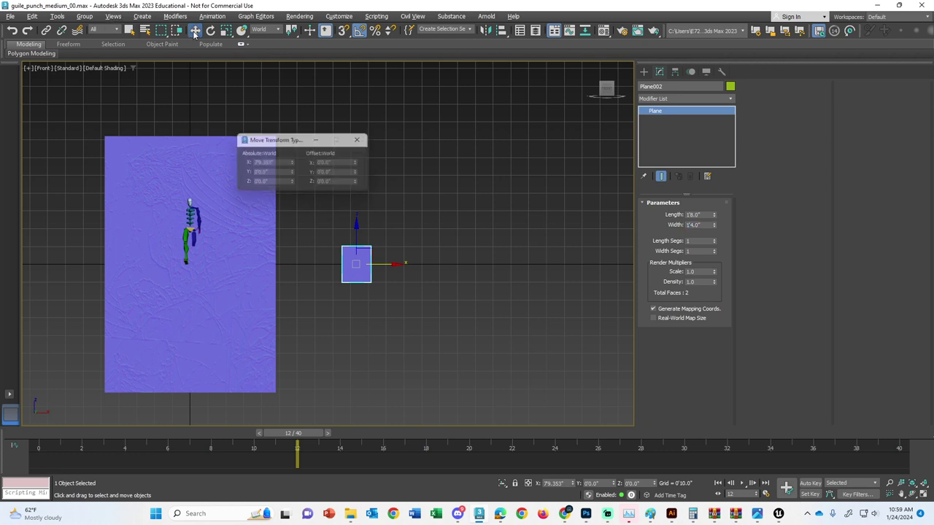
right_click(293, 165)
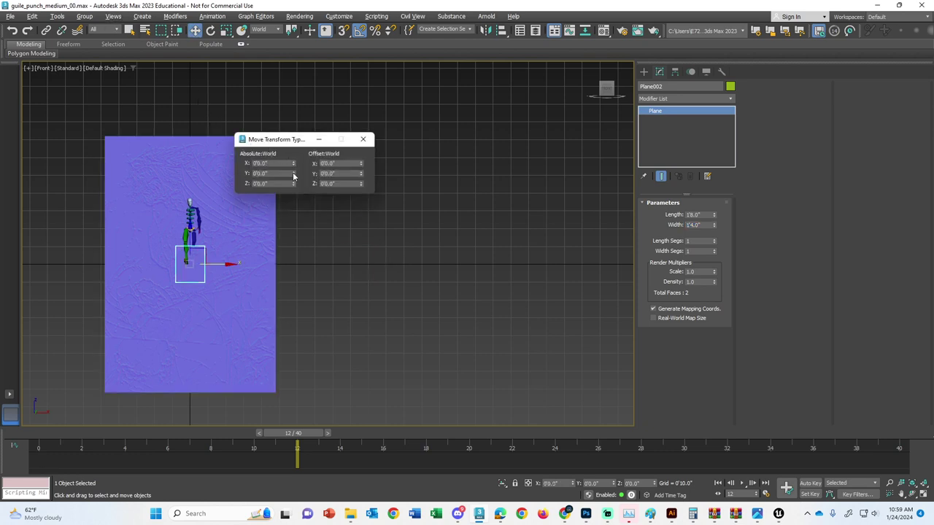
left_click(363, 139)
left_click(263, 157)
Step: Switch to Uniform Scale and drag to shrink the big plane toward frame size
key("z")
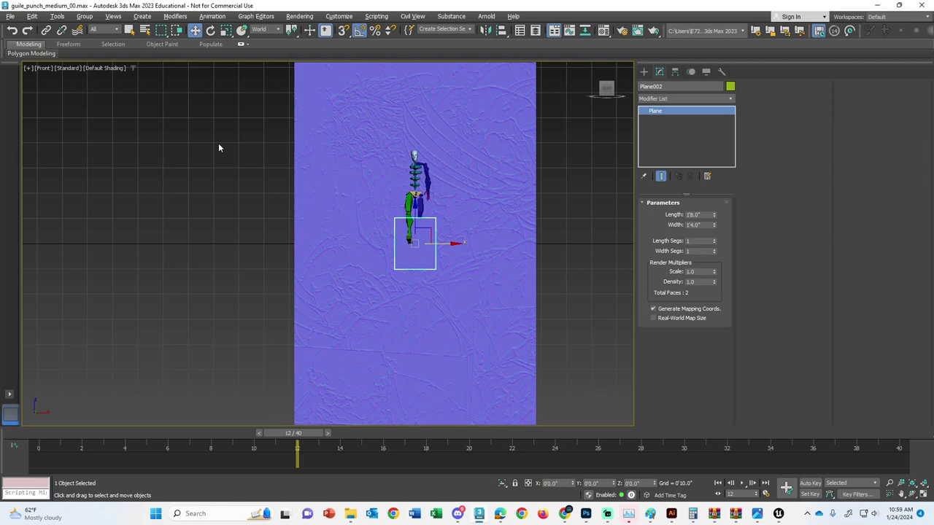
right_click(456, 186)
left_click(462, 202)
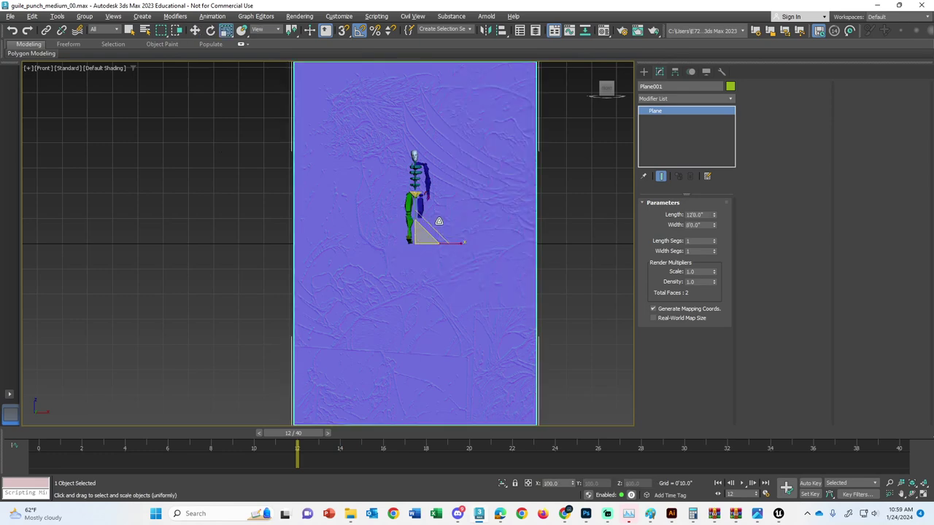
left_click_drag(413, 243, 413, 107)
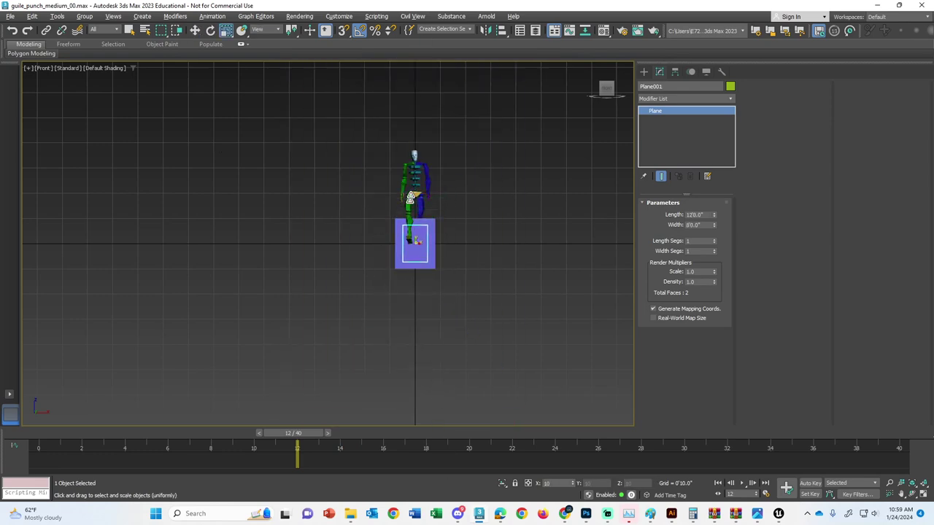
left_click_drag(432, 47, 389, 194)
scroll(401, 219, "up", 5)
middle_click_drag(411, 234, 314, 246)
scroll(182, 173, "up", 4)
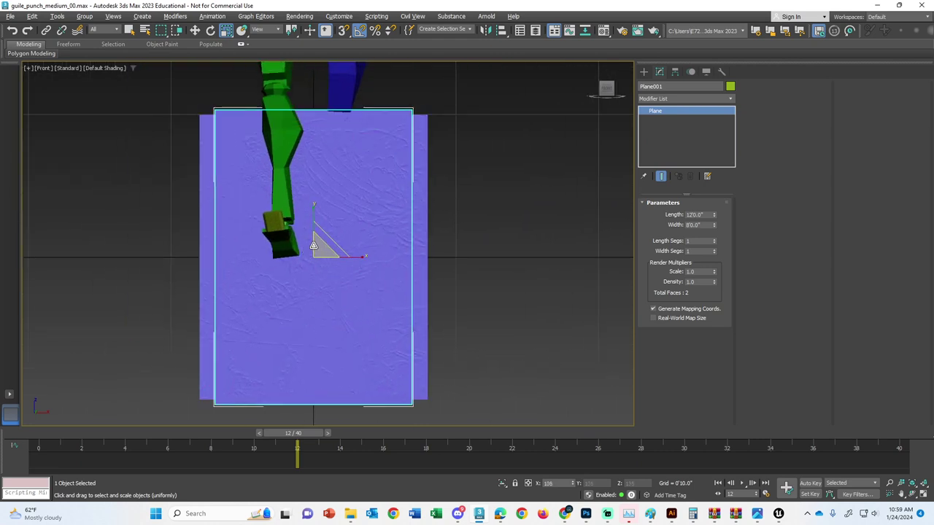
left_click_drag(314, 246, 311, 242)
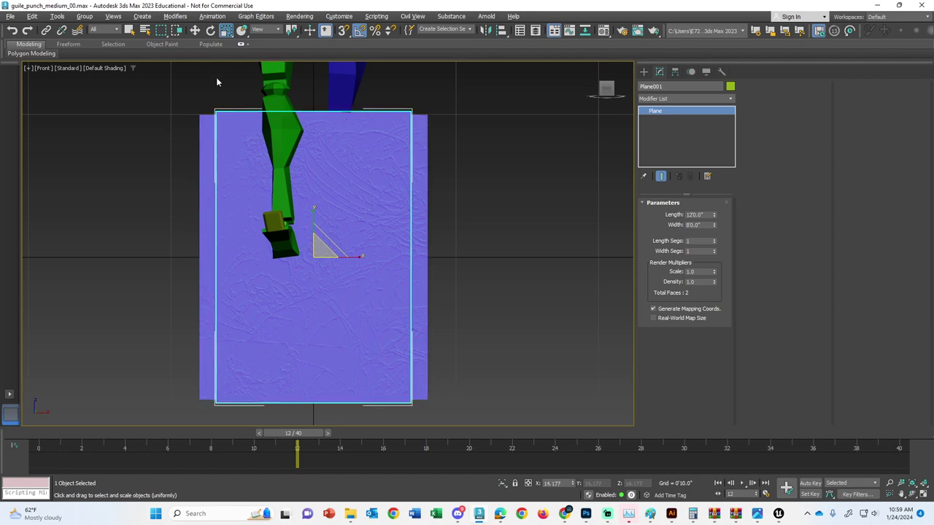
Step: Reduce the plane's scale slightly through the Scale Transform Type-In, keeping uniform scaling
right_click(227, 31)
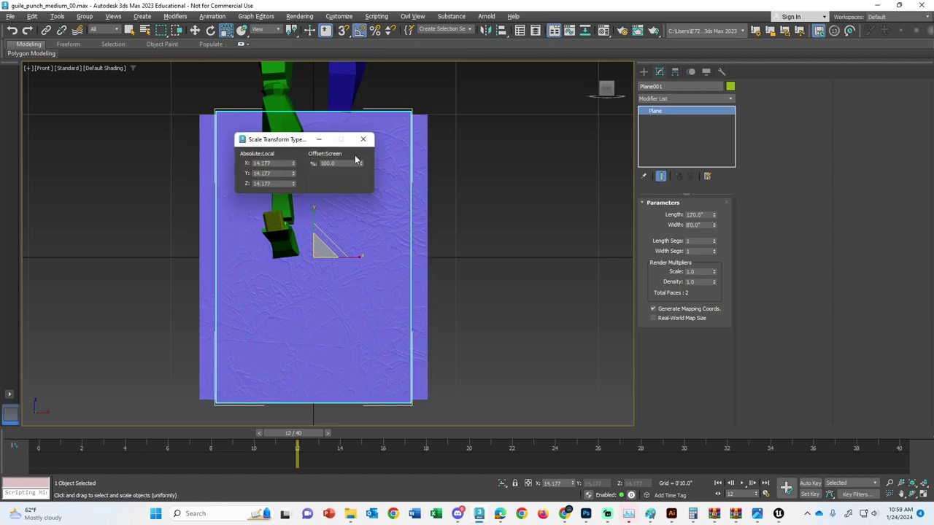
left_click_drag(359, 162, 363, 172)
left_click(229, 34)
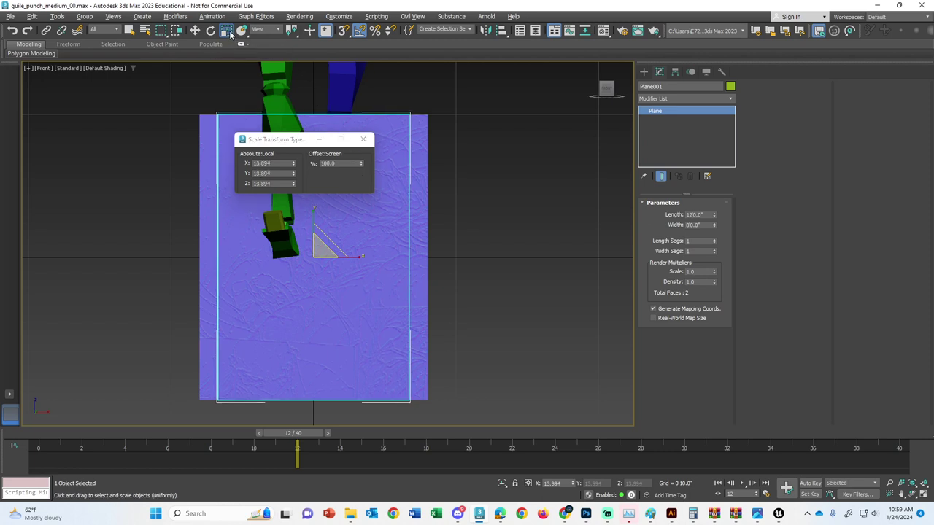
left_click_drag(230, 33, 226, 73)
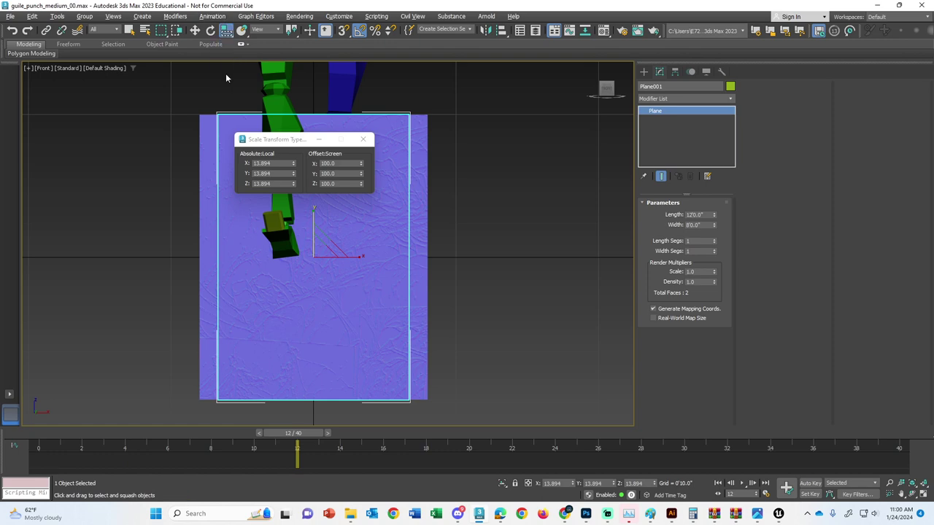
left_click_drag(226, 30, 224, 25)
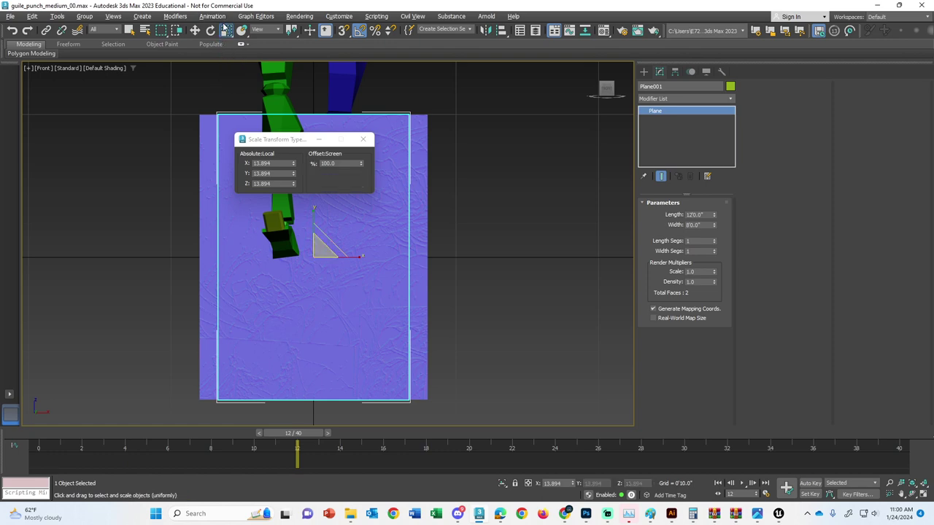
scroll(225, 112, "up", 6)
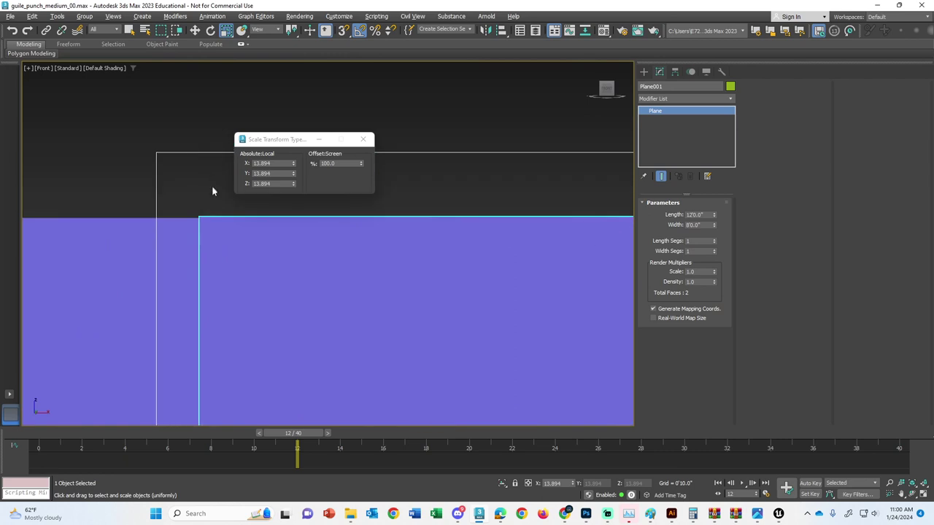
scroll(212, 191, "up", 2)
Step: Try 0.2% and 0.05% offsets, undo both, and keep 100.06% for about 13.888 per axis
left_click_drag(359, 164, 359, 164)
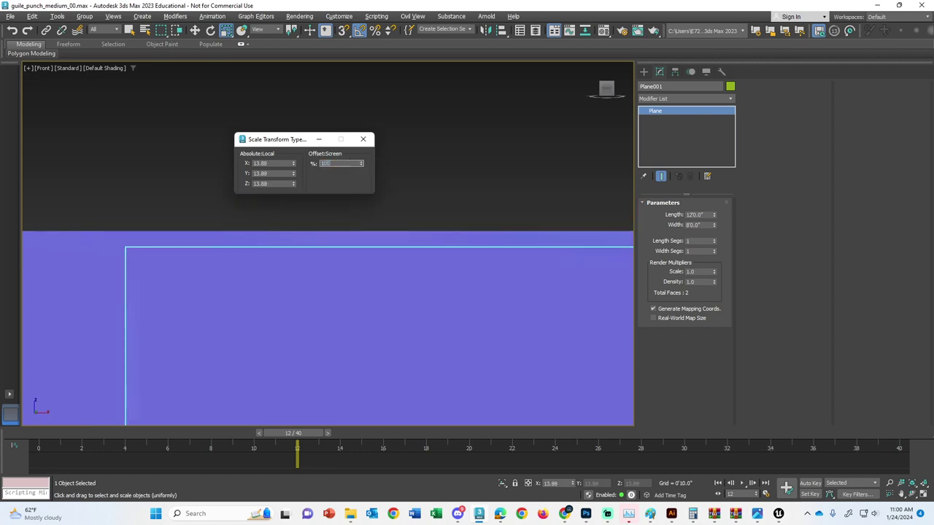
left_click_drag(359, 165, 359, 165)
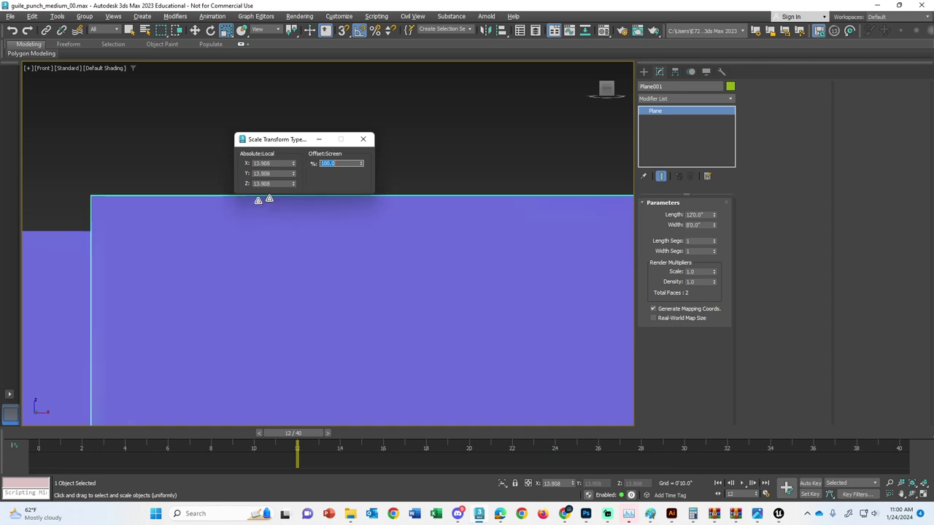
key("ctrl+z")
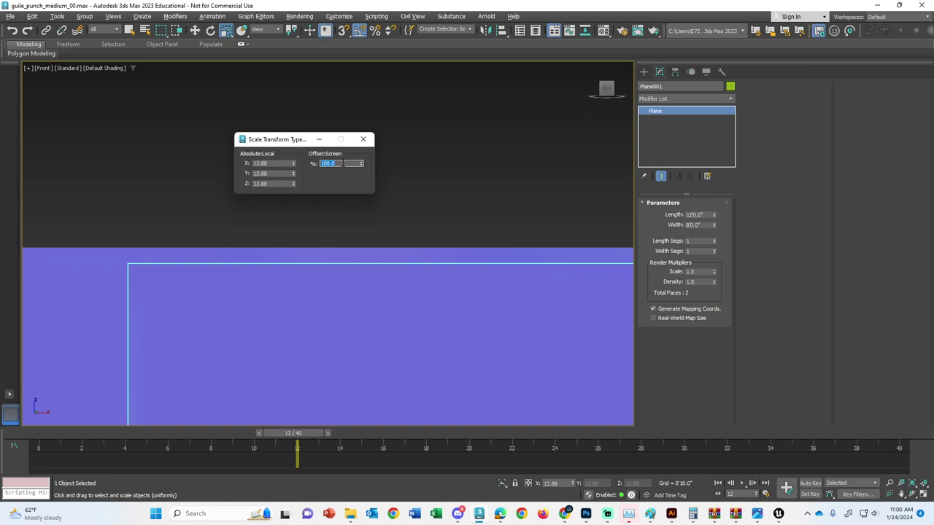
key("Return")
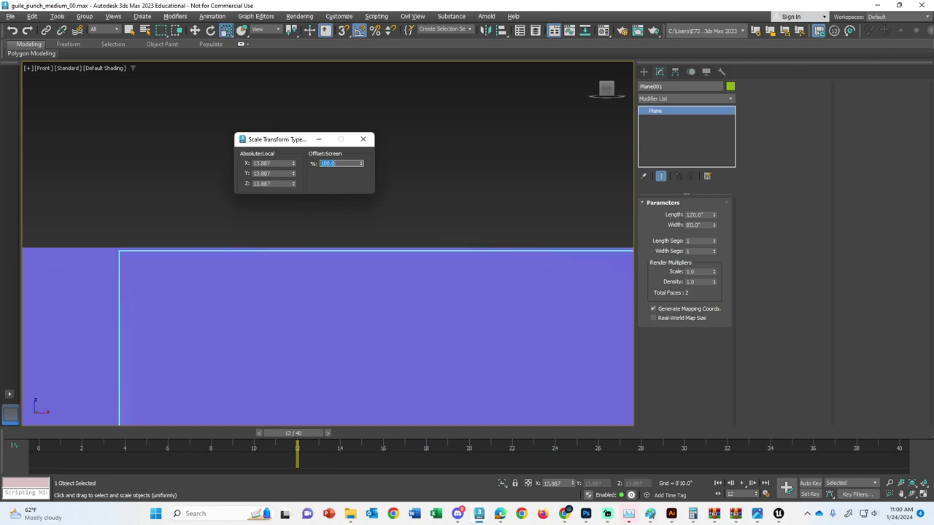
key("ctrl+z")
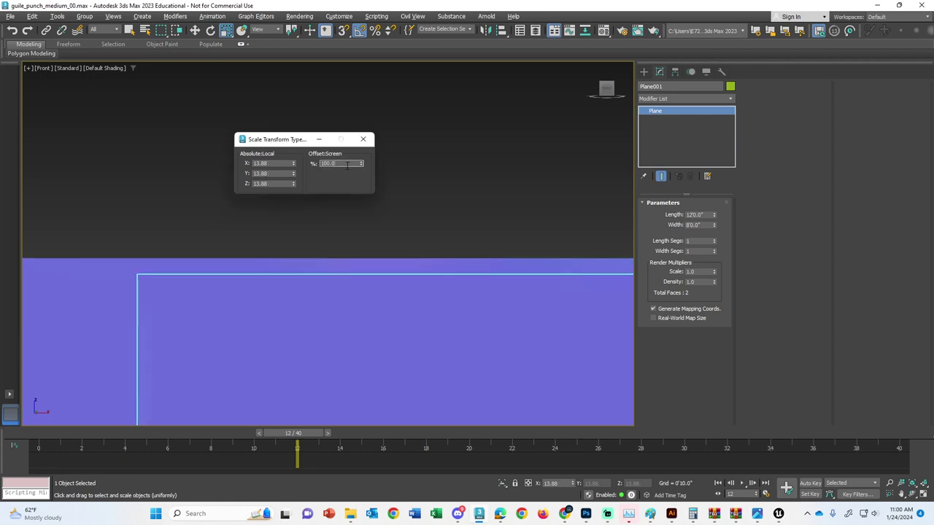
key("Return")
left_click(362, 139)
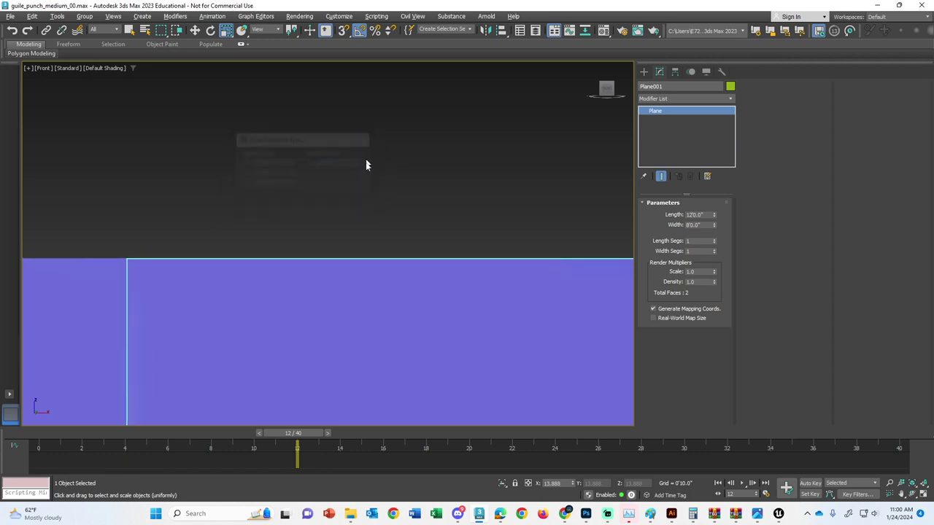
scroll(363, 167, "down", 5)
Step: Undo the last scale change and rename Plane001 to picframe_20x16
middle_click_drag(420, 193, 396, 202)
right_click(464, 179)
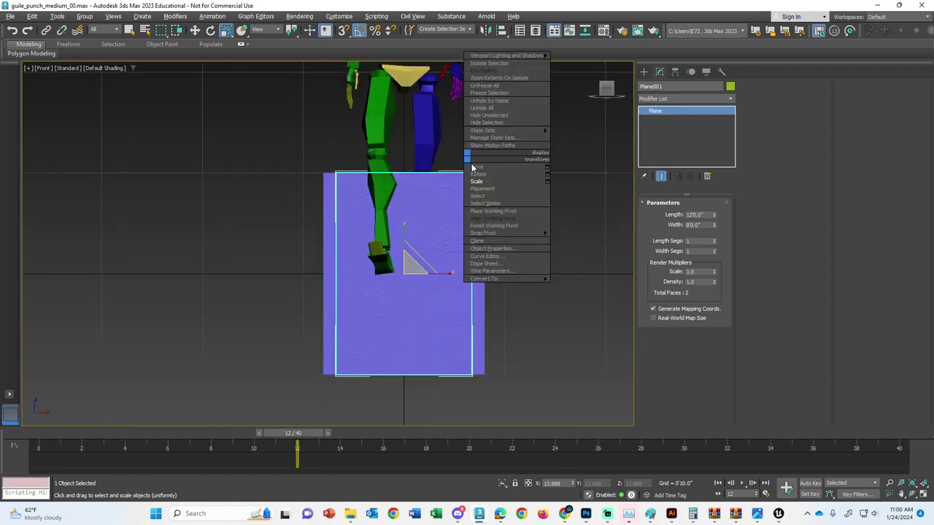
left_click(478, 187)
key("ctrl+z")
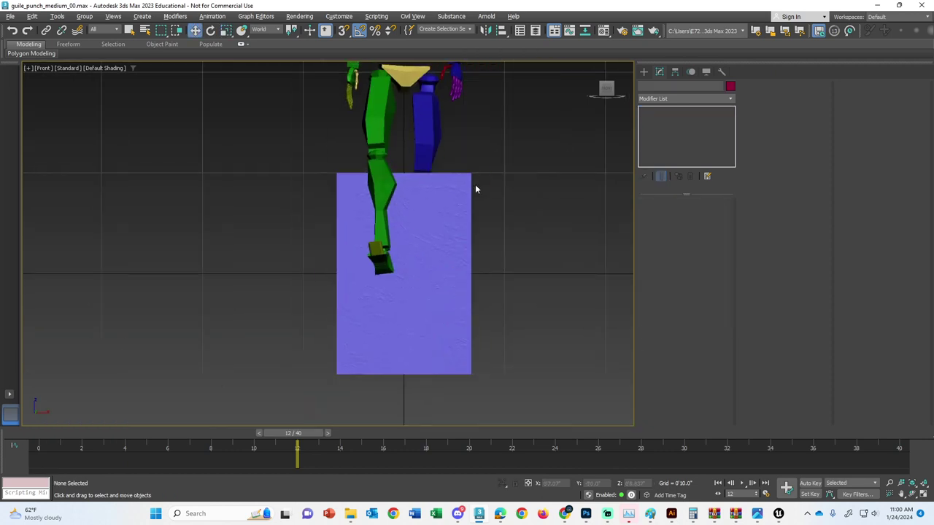
middle_click_drag(458, 186, 482, 192, "alt")
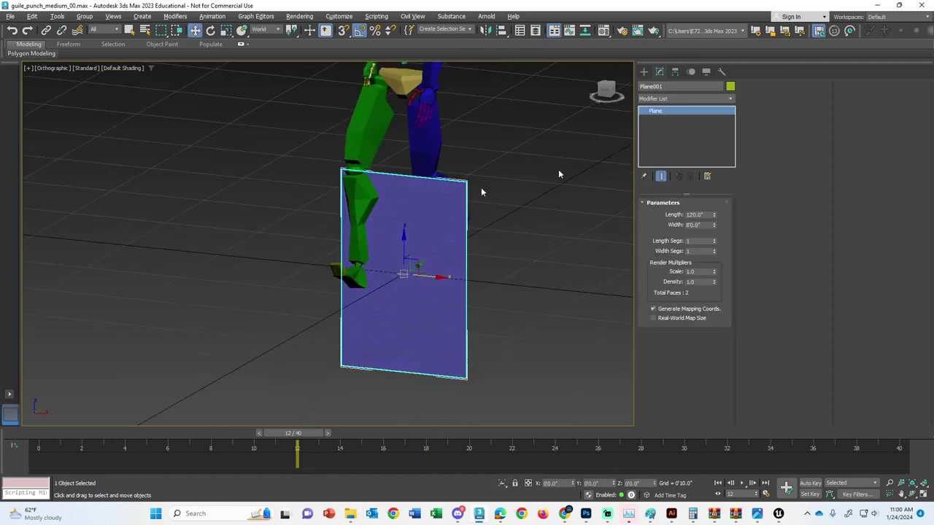
left_click(688, 88)
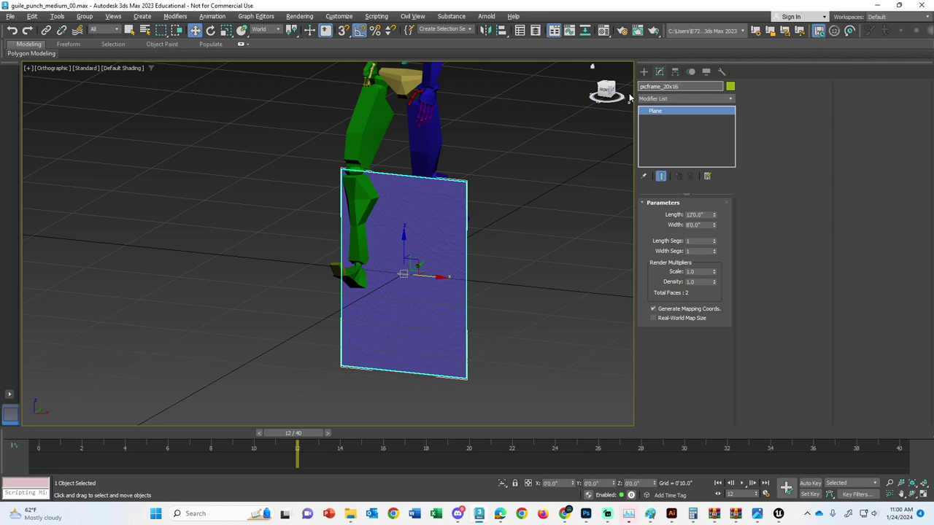
middle_click_drag(453, 106, 448, 111)
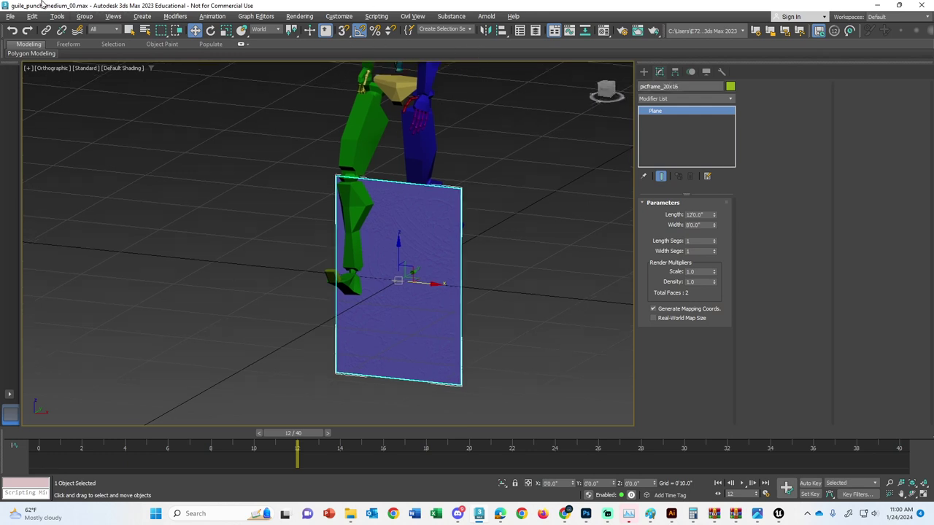
left_click(10, 16)
mouse_move(36, 164)
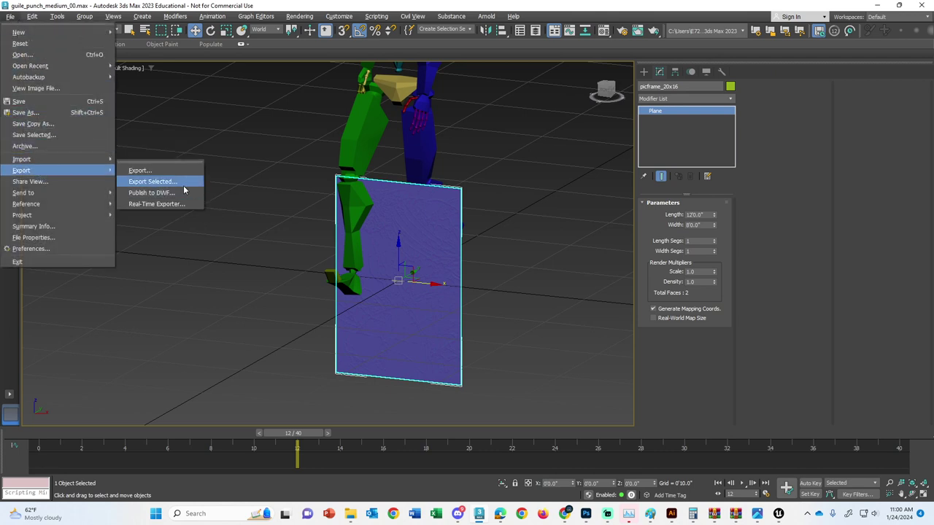
Step: Export only the selected plane as obj_picframe_2016 FBX, accepting the FBX export settings
left_click(182, 181)
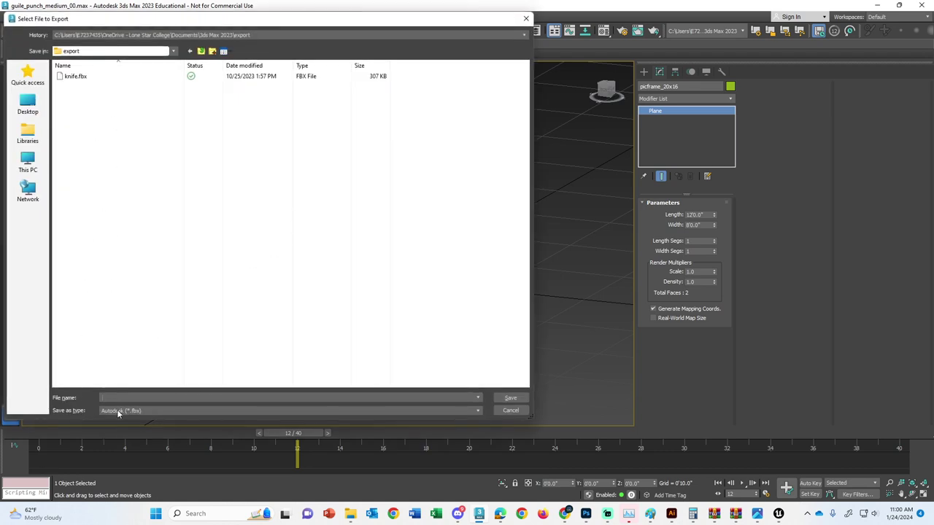
type("p")
type("obj")
type("_20x16")
left_click(515, 398)
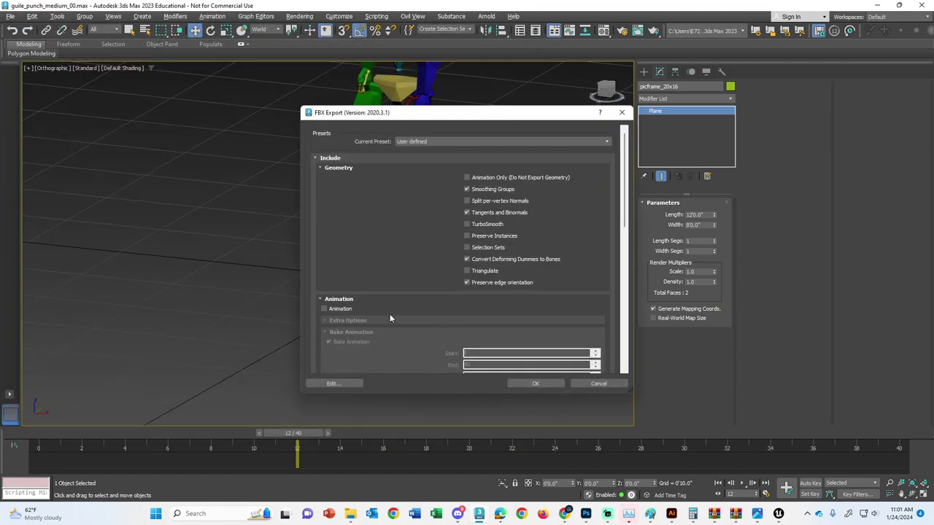
scroll(391, 314, "down", 10)
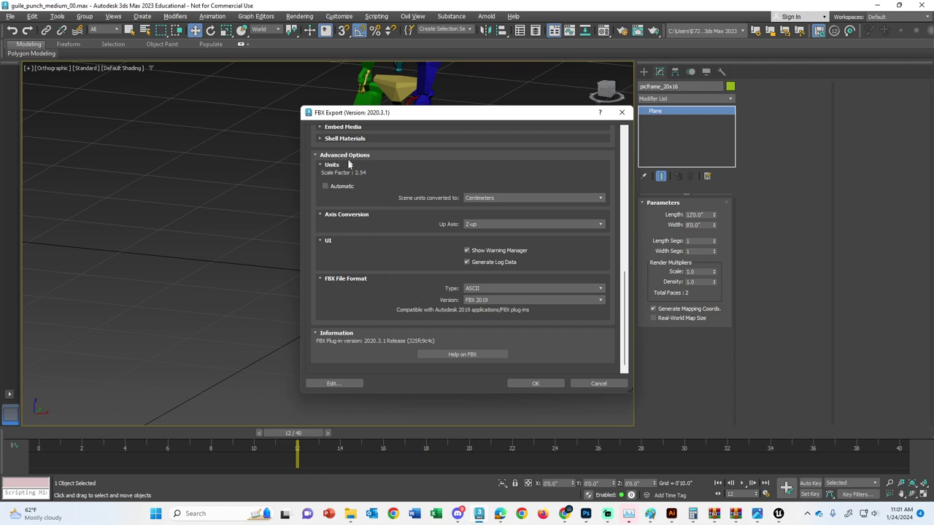
left_click(537, 384)
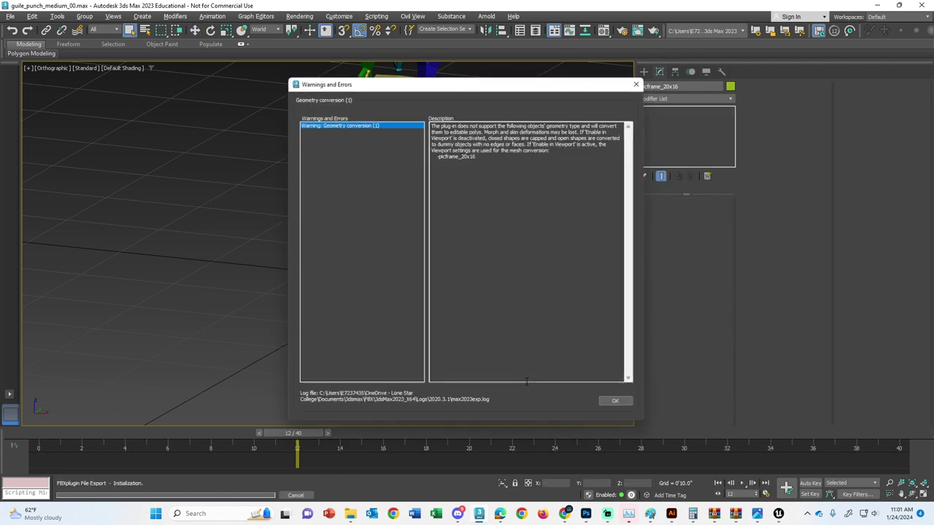
Step: Dismiss the warning and rename the exported file to obj_picframe_20x16.fbx in the export dialog
left_click(616, 405)
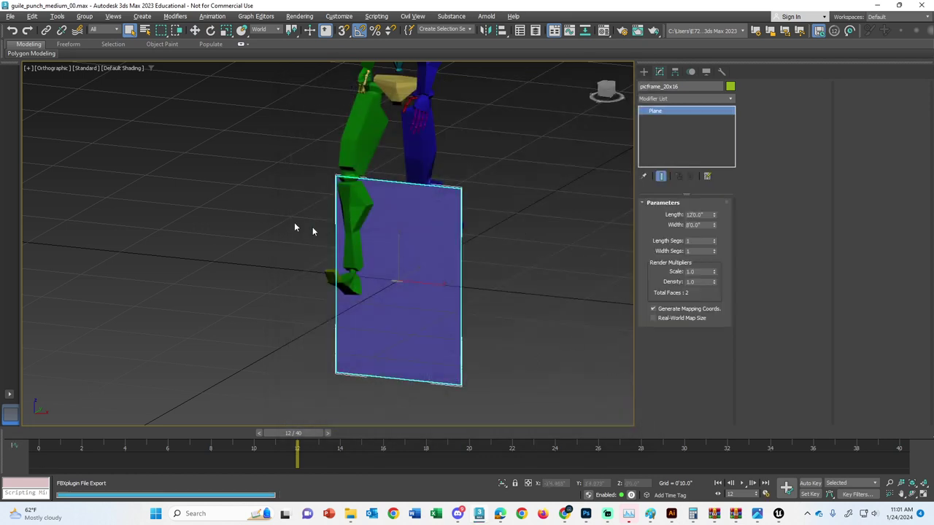
left_click(10, 16)
mouse_move(42, 171)
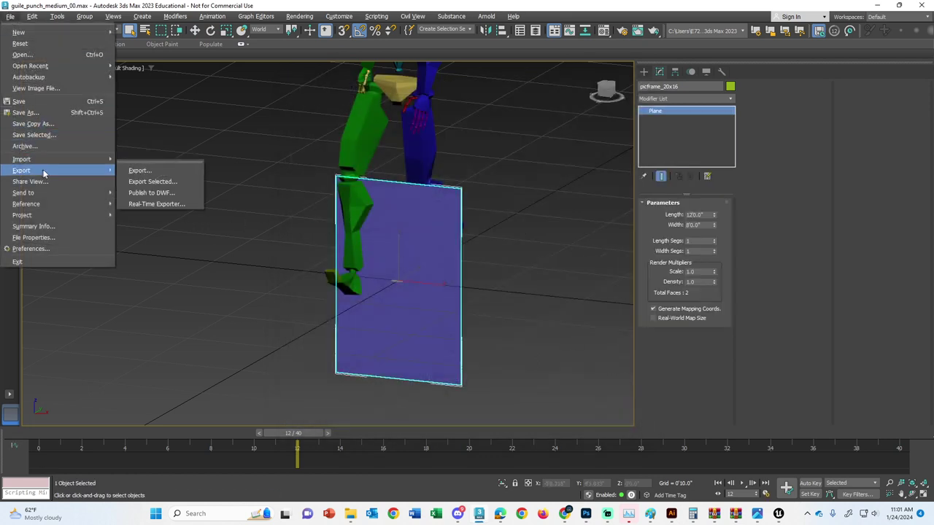
left_click(201, 182)
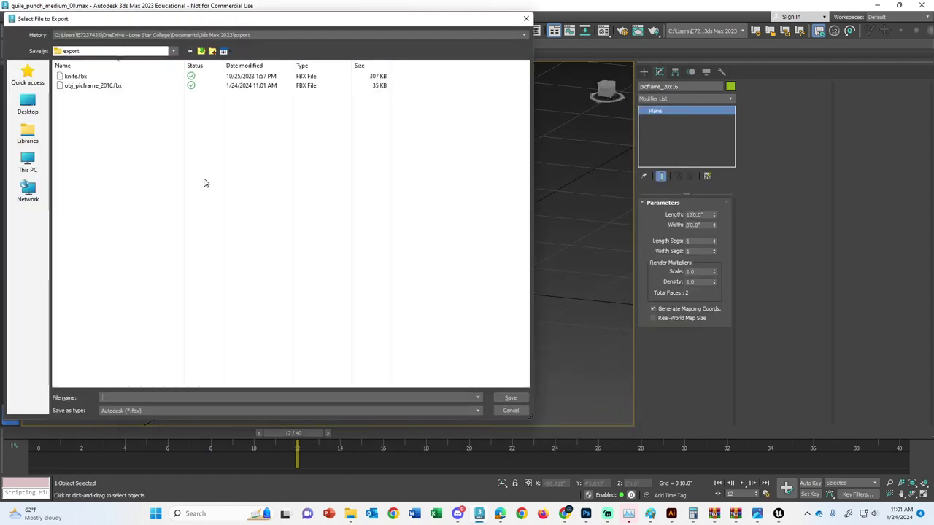
left_click(85, 87)
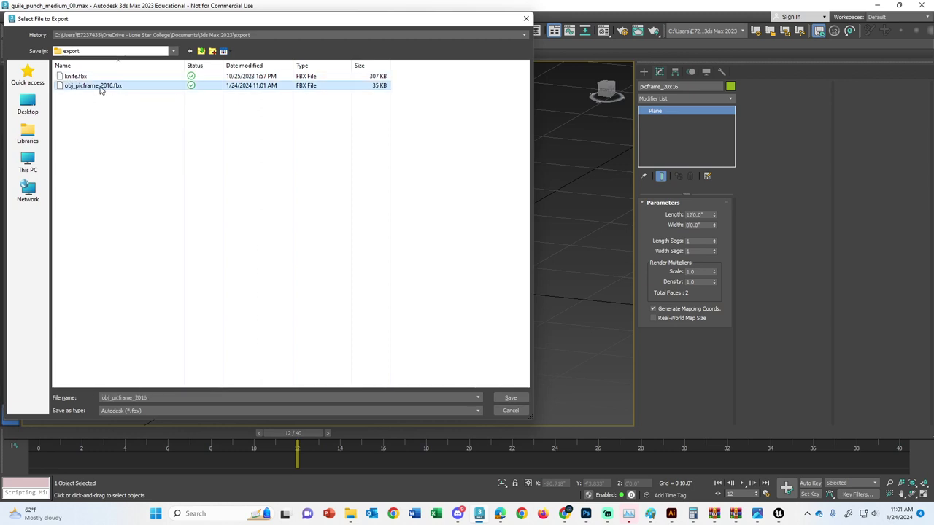
mouse_move(98, 90)
left_mouse_down()
mouse_move(142, 108)
mouse_move(110, 89)
left_mouse_up()
left_click(113, 93)
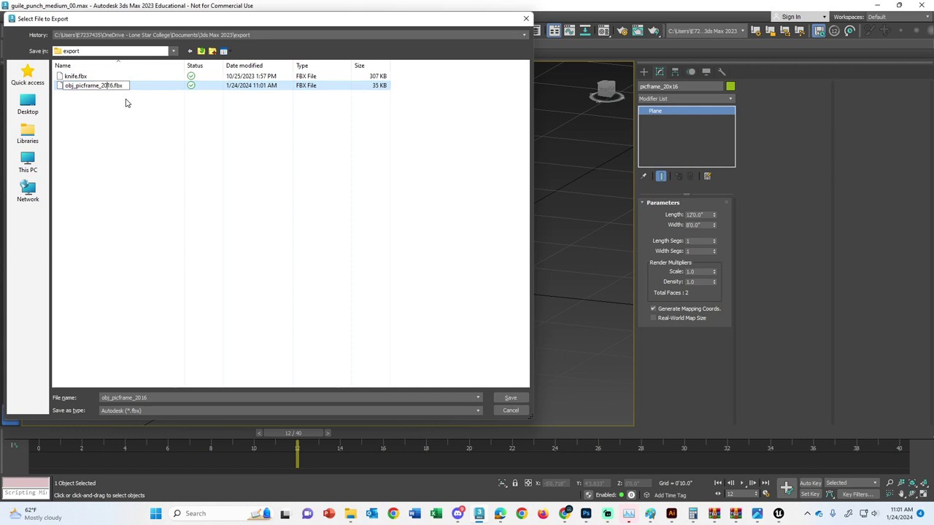
type("x")
key("Return")
Step: Send obj_picframe_20x16.fbx in the Discord class channel and cancel the export dialog
left_click_drag(110, 90, 358, 355)
key("super+Tab")
key("Return")
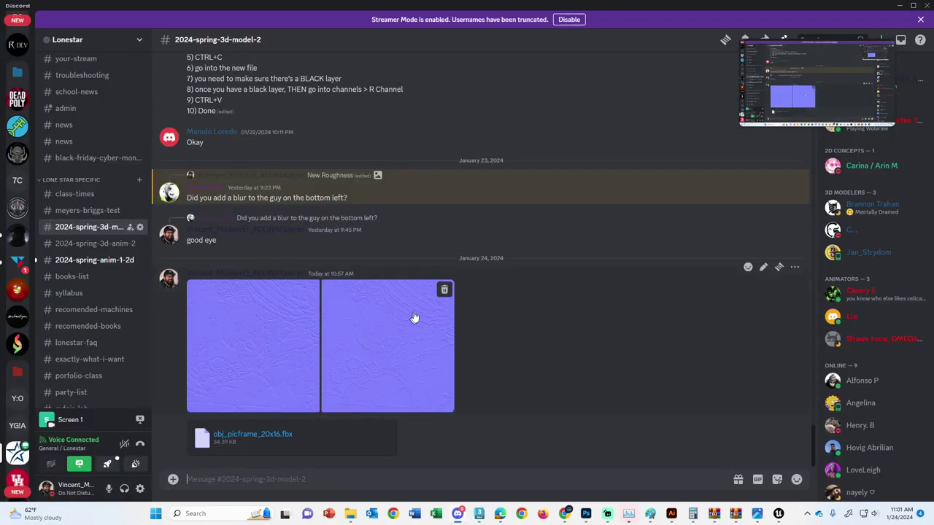
key("alt+Tab")
left_click(510, 410)
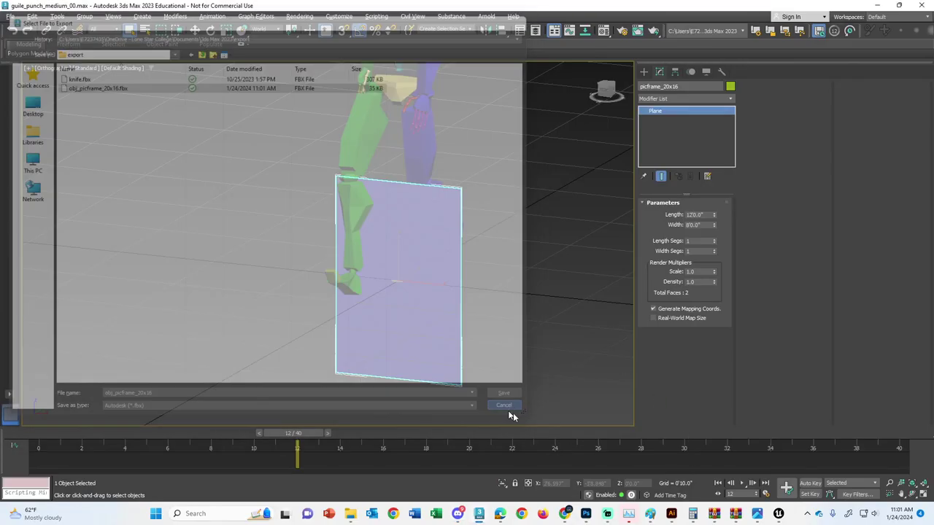